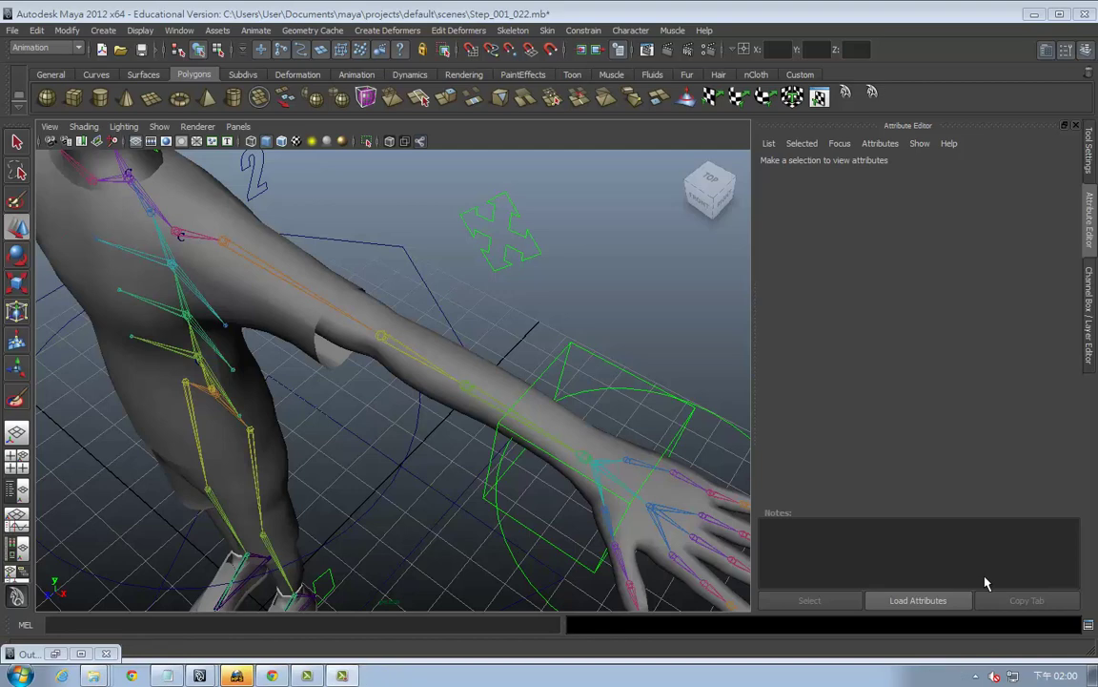
Step: Create a polygon sphere, pSphere1, on the grid near the character's feet
mouse_move(378, 358)
alt+mouse_down()
mouse_move(368, 314)
mouse_move(232, 270)
alt+mouse_up()
click(45, 97)
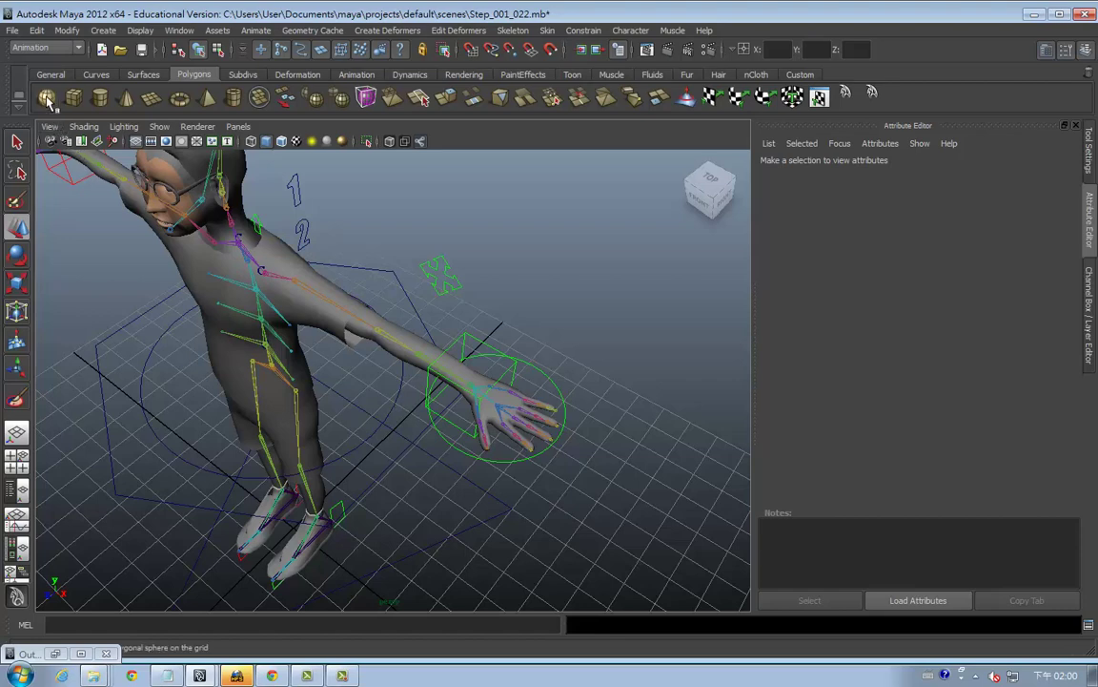
click(397, 512)
mouse_move(398, 512)
alt+mouse_down()
mouse_move(515, 385)
mouse_move(456, 351)
alt+mouse_up()
Step: Stretch the sphere to Scale Y 1.904 and set its Rotate Z to 90
key(r)
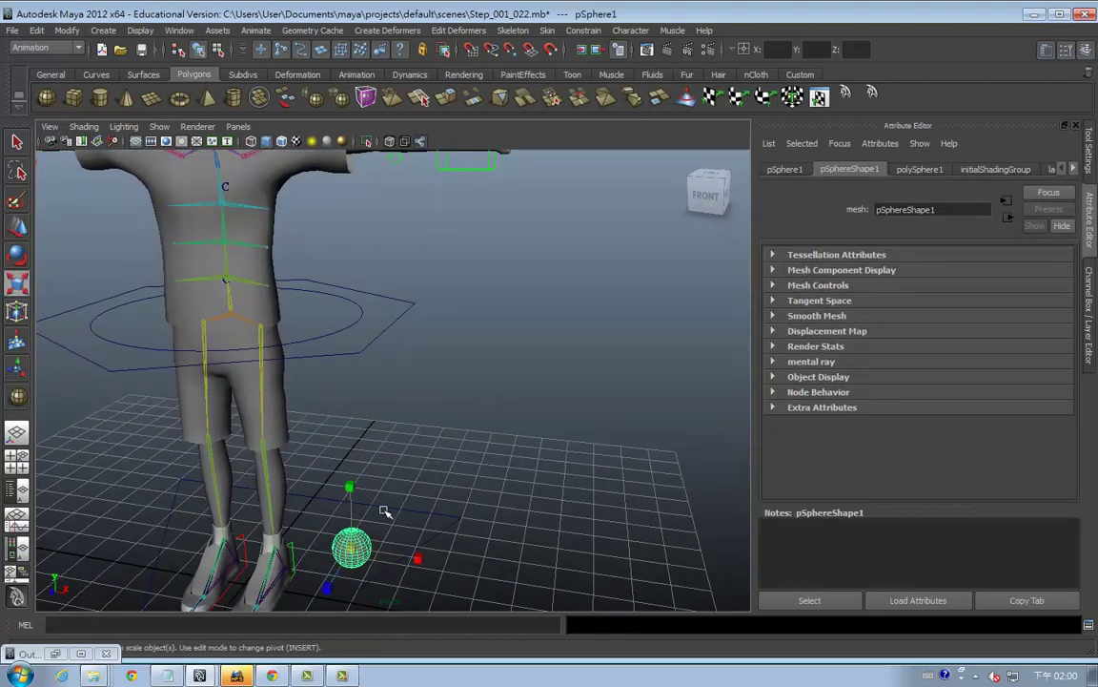
mouse_move(351, 488)
mouse_down()
mouse_move(351, 420)
mouse_move(384, 532)
mouse_up()
key(e)
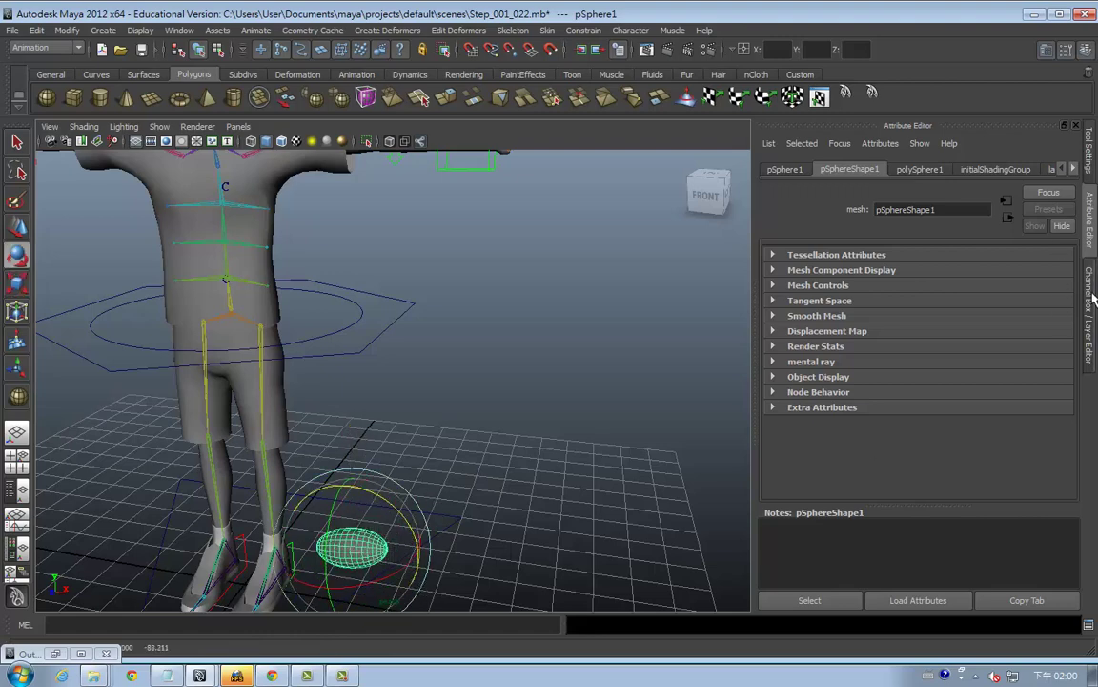
key(ctrl+a)
double_click(1046, 247)
text(90)
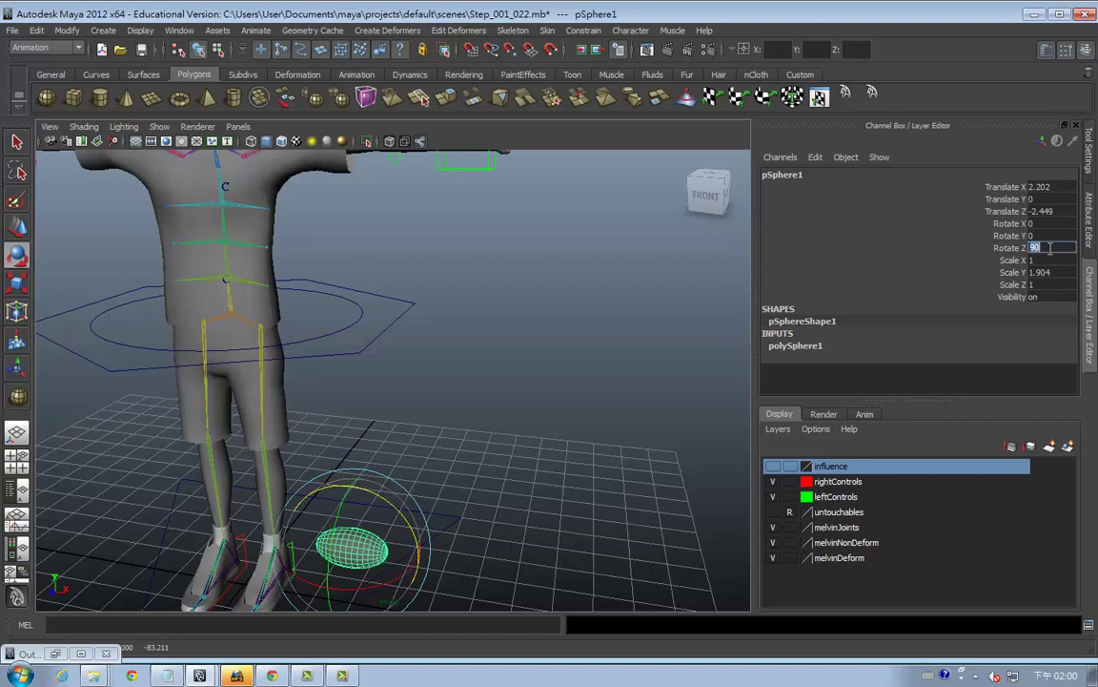
Step: Rename pSphere1 to bicepInfluence
double_click(827, 173)
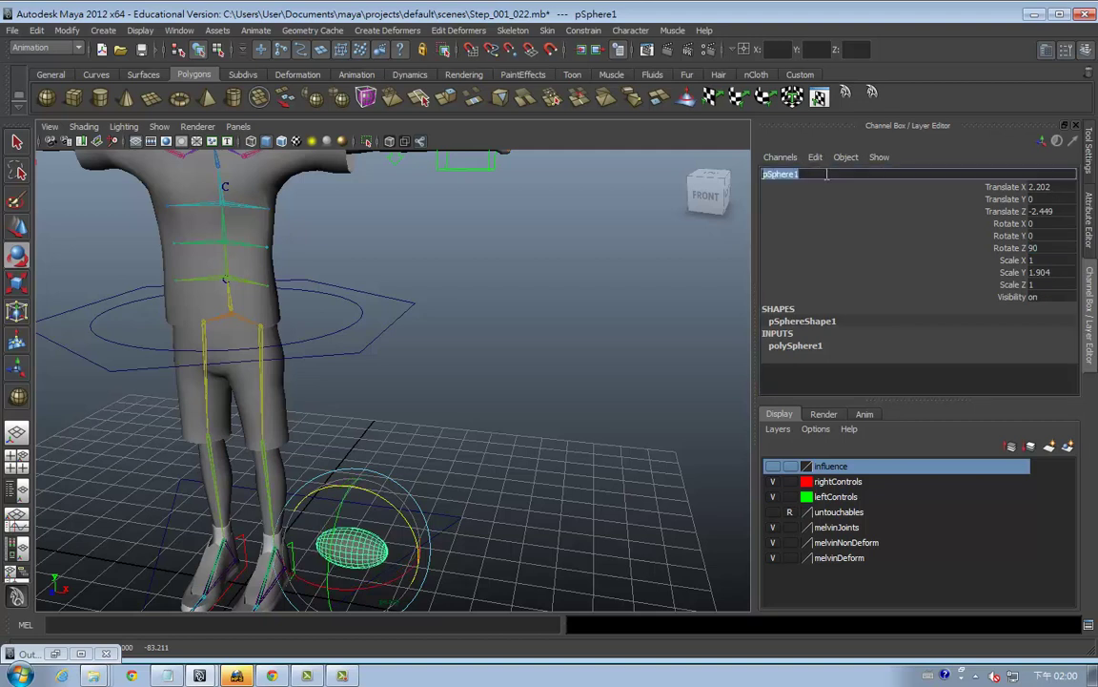
text(B)
key(Return)
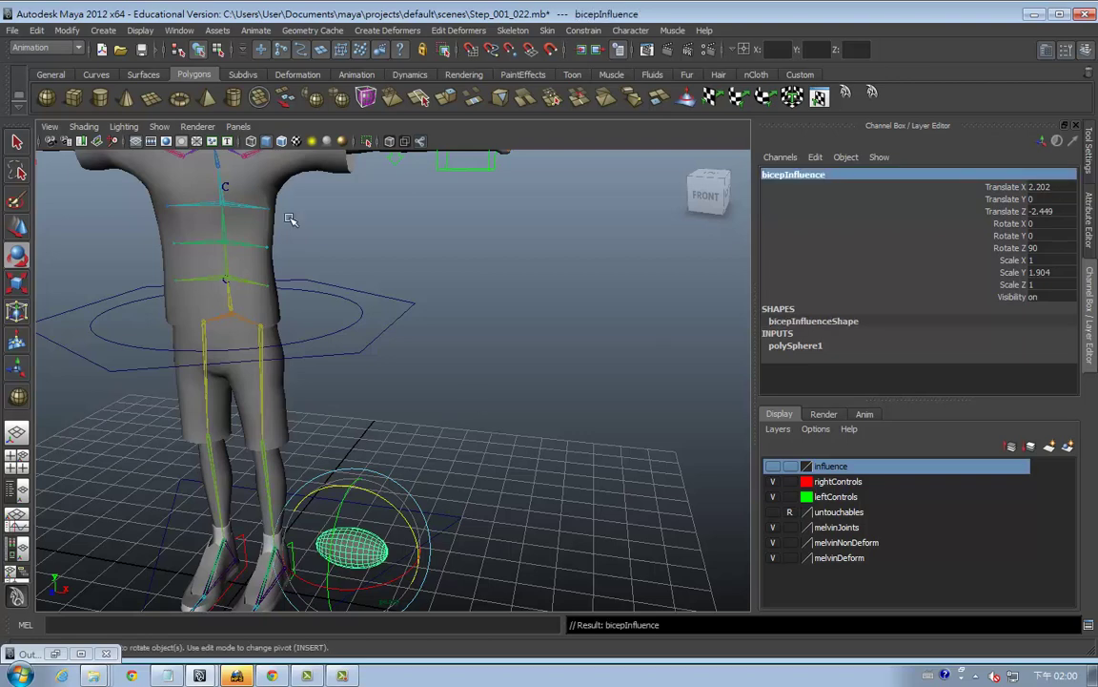
Step: In front view, raise the sphere to arm height at Translate Y 11.048
key(space)
drag(454, 381, 472, 409)
key(a)
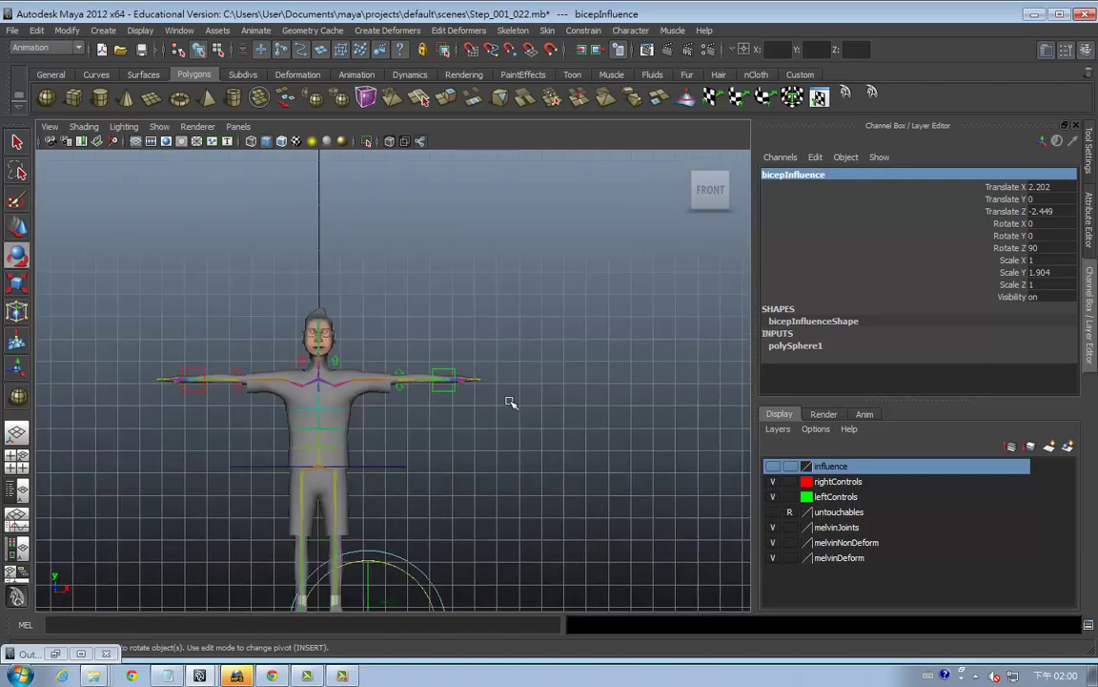
key(w)
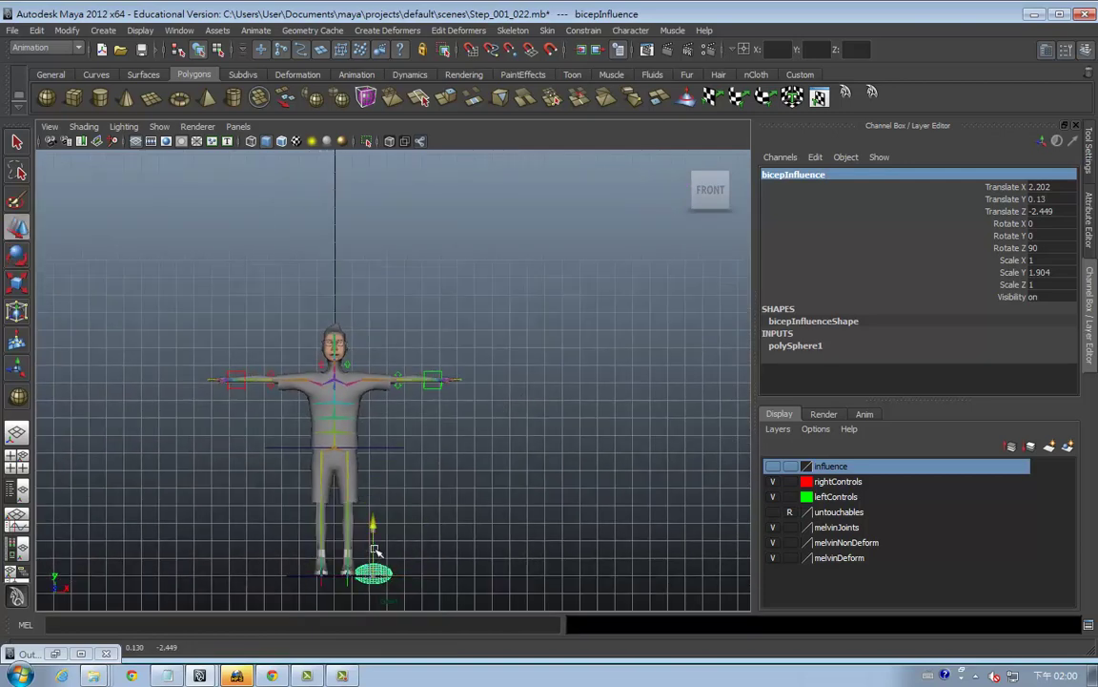
drag(372, 553, 408, 360)
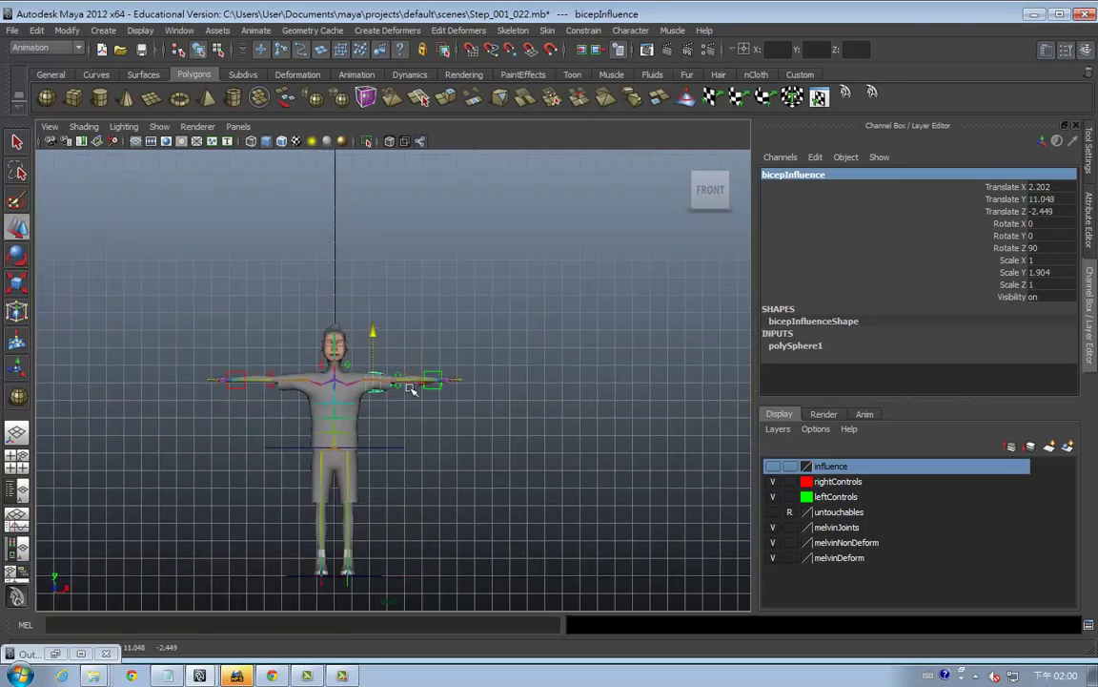
Step: In top view, shrink the sphere uniformly to Scale 0.575, 1.094, 0.575
key(r)
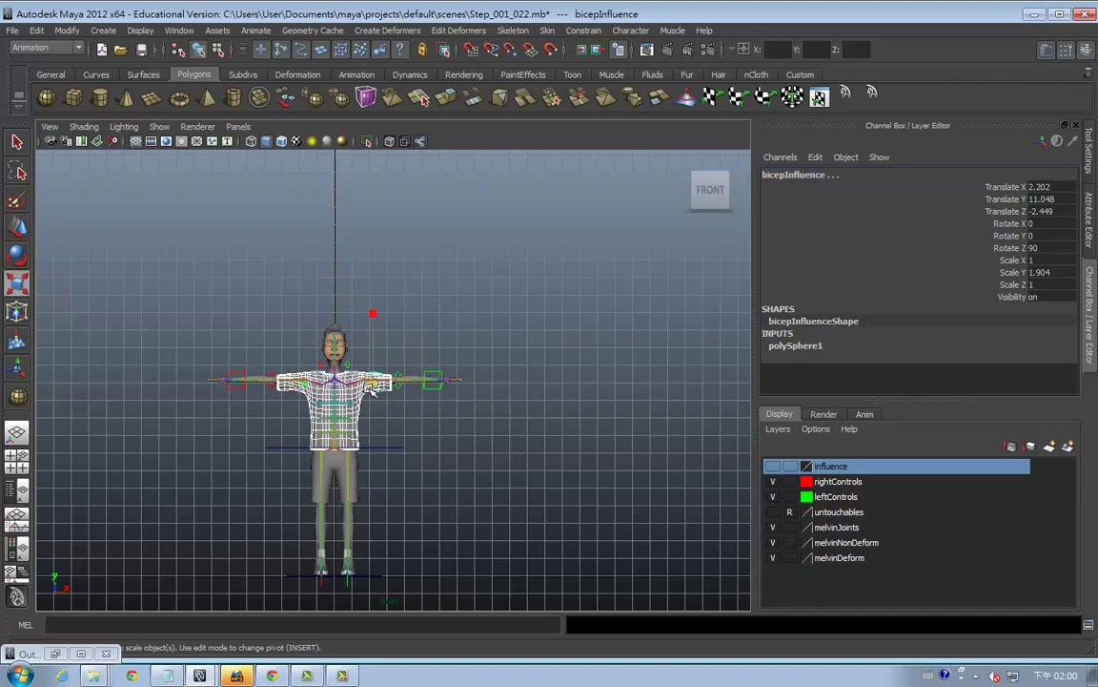
click(379, 367)
key(space)
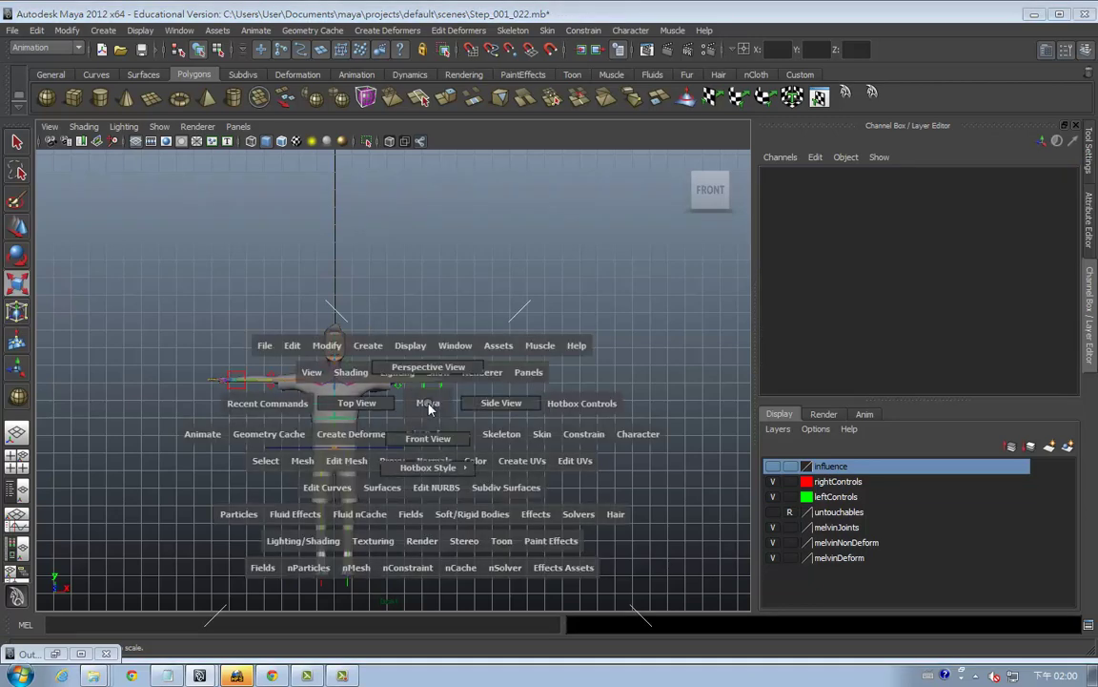
drag(379, 367, 355, 400)
alt+middle_drag(443, 432, 431, 297)
key(a)
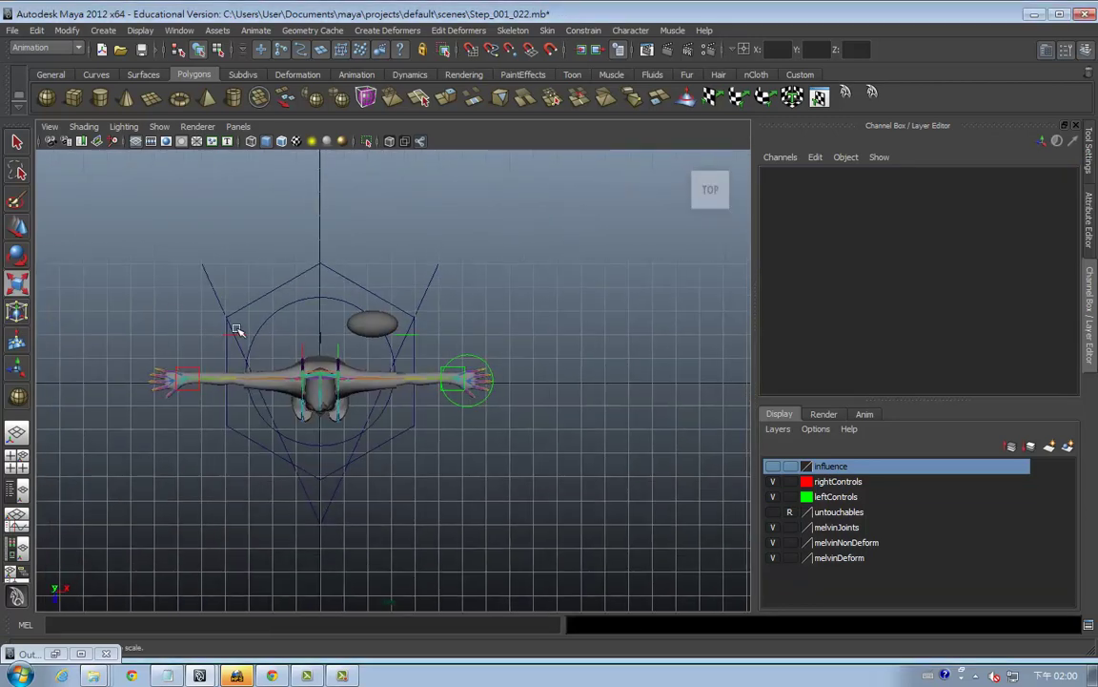
click(362, 304)
drag(363, 305, 315, 278)
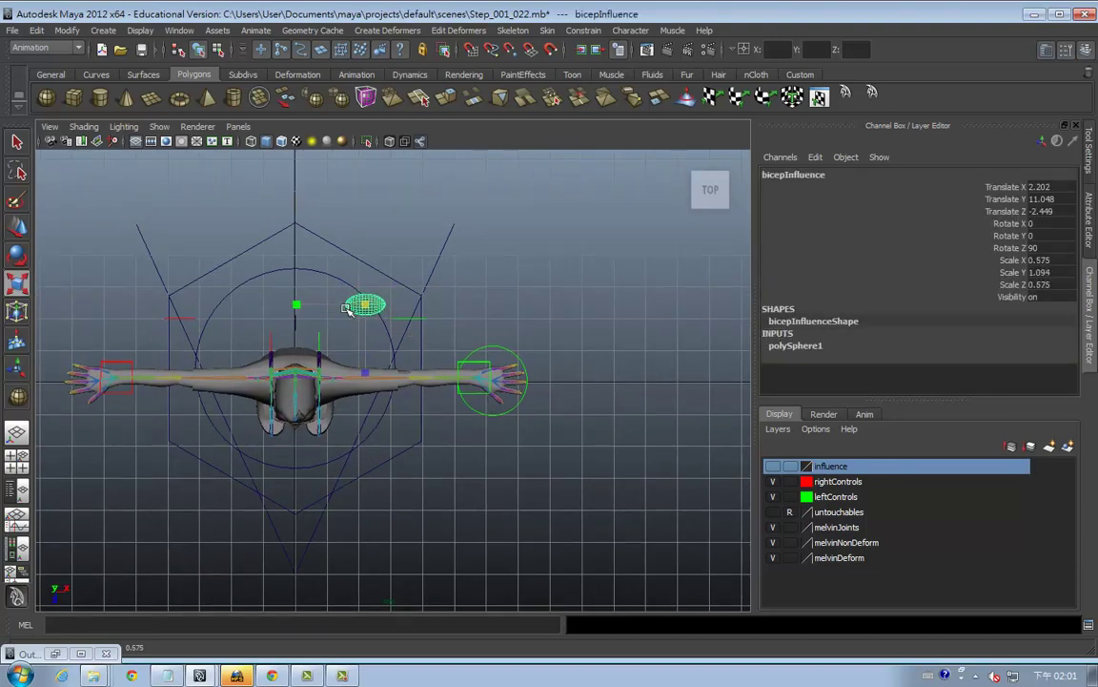
Step: Move bicepInfluence onto the left upper arm at Translate X 2.746, Z -0.076
key(w)
click(367, 380)
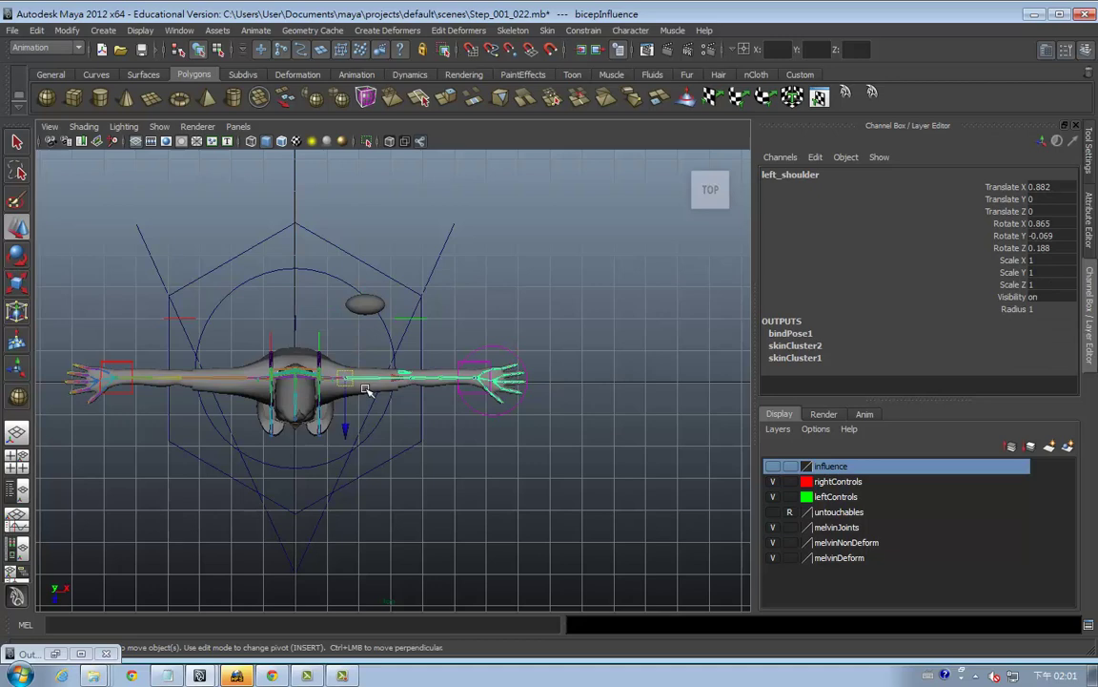
click(367, 306)
drag(367, 354, 369, 436)
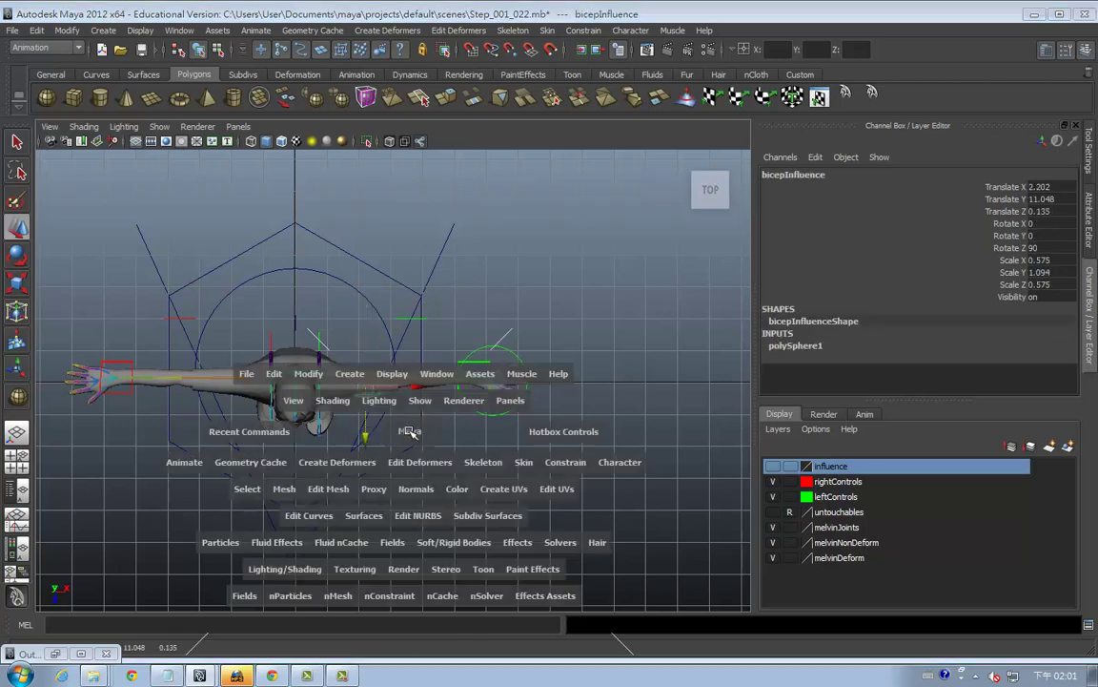
mouse_move(369, 435)
mouse_down()
mouse_move(397, 478)
mouse_move(373, 375)
mouse_move(351, 447)
mouse_up()
mouse_move(351, 447)
alt+right_down()
mouse_move(426, 300)
mouse_move(426, 412)
alt+right_up()
mouse_move(343, 380)
alt+mouse_down()
mouse_move(345, 456)
mouse_move(318, 460)
alt+mouse_up()
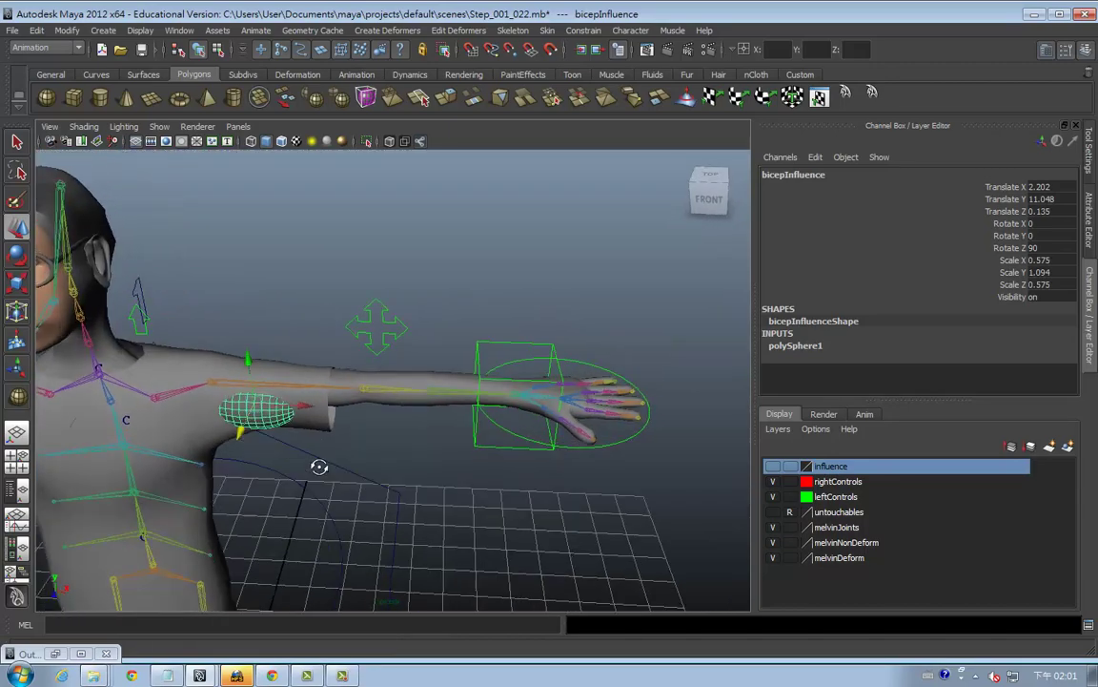
mouse_move(296, 406)
mouse_down()
mouse_move(339, 410)
mouse_move(314, 442)
mouse_move(289, 426)
mouse_move(293, 408)
mouse_move(329, 486)
mouse_up()
key(space)
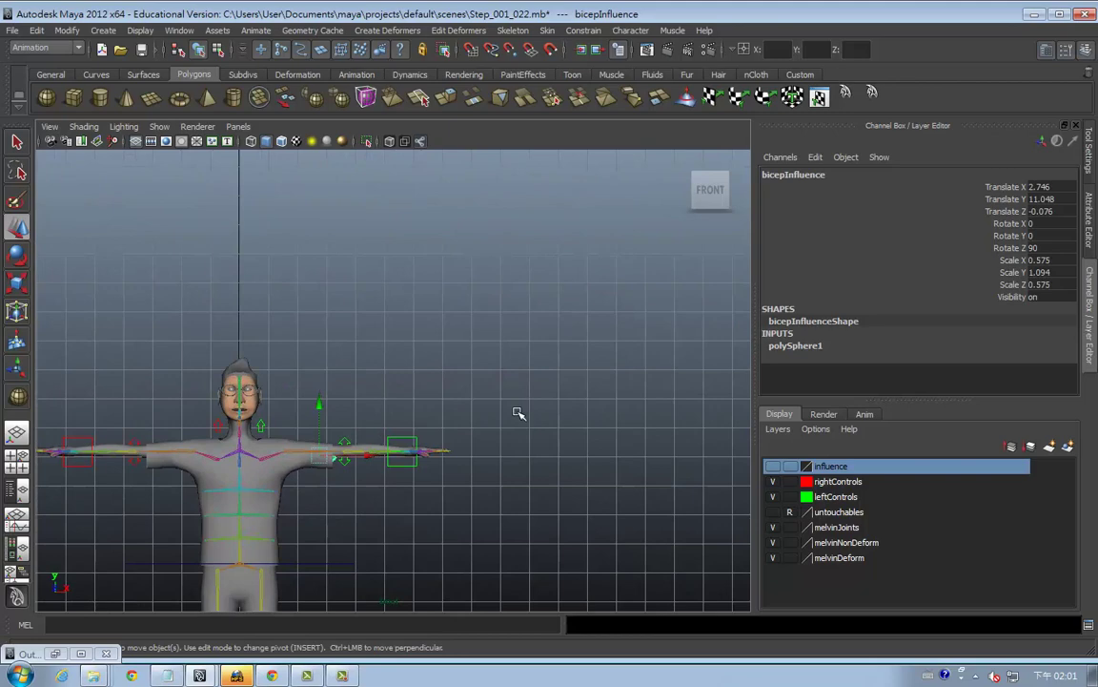
Step: Frame bicepInfluence in wireframe and raise it slightly inside the arm
key(f)
key(4)
scroll(512, 411, down, 5)
scroll(507, 408, up, 1)
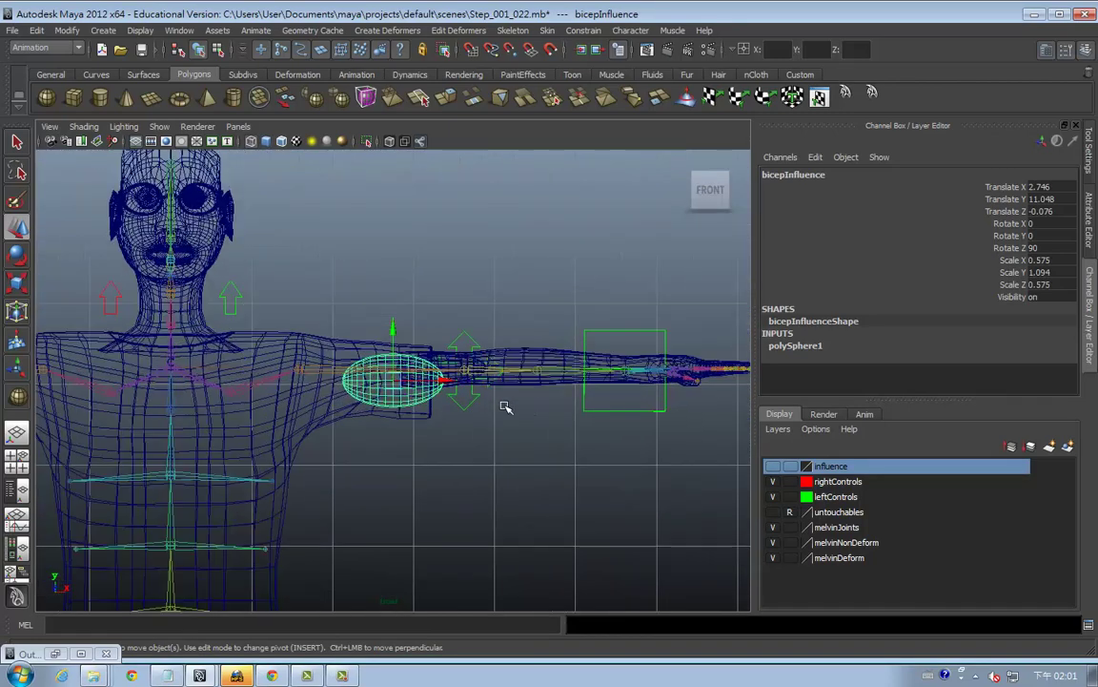
scroll(506, 408, up, 3)
scroll(506, 408, up, 2)
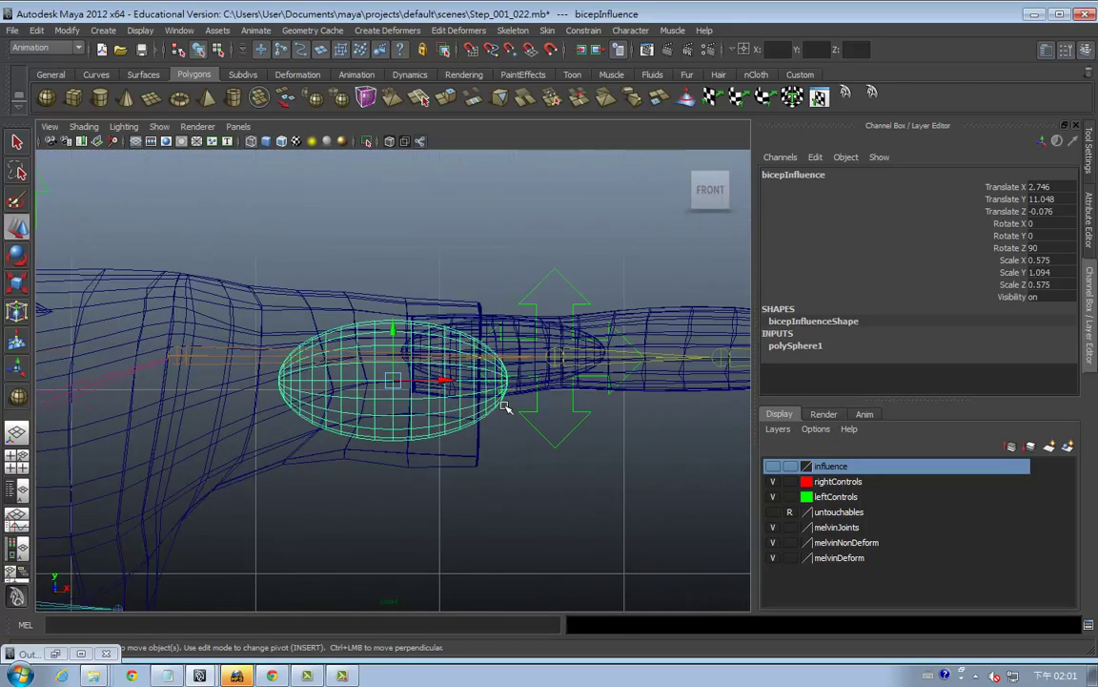
drag(391, 332, 391, 320)
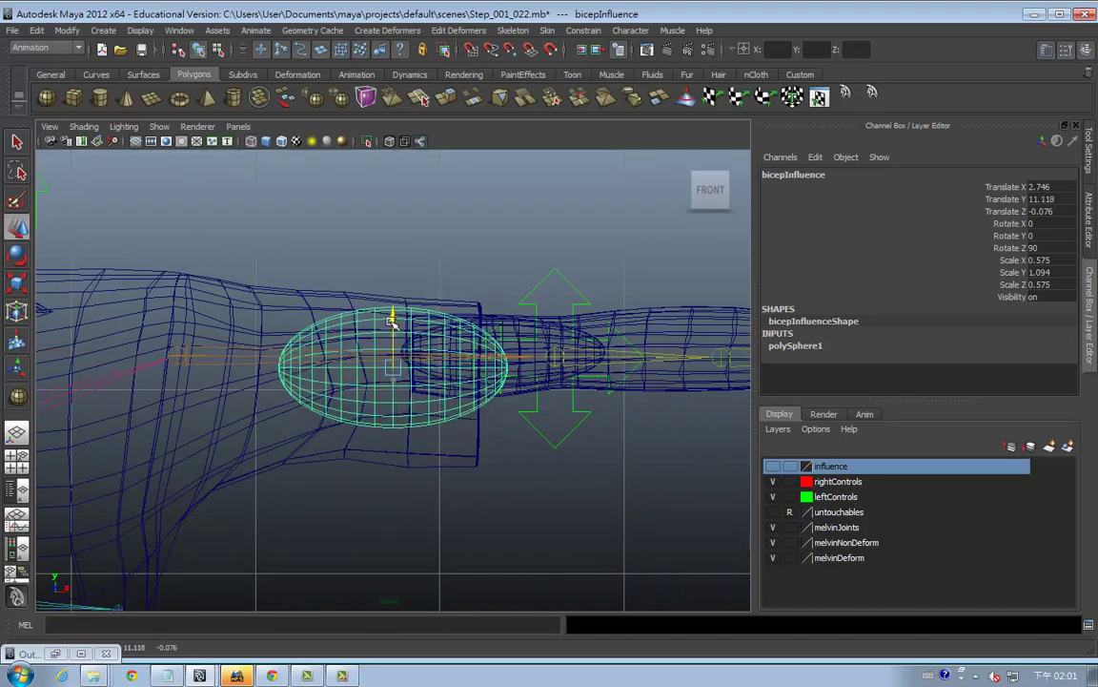
Step: Narrow the sphere to Scale X 0.458 and raise it to Translate Y 11.143
key(r)
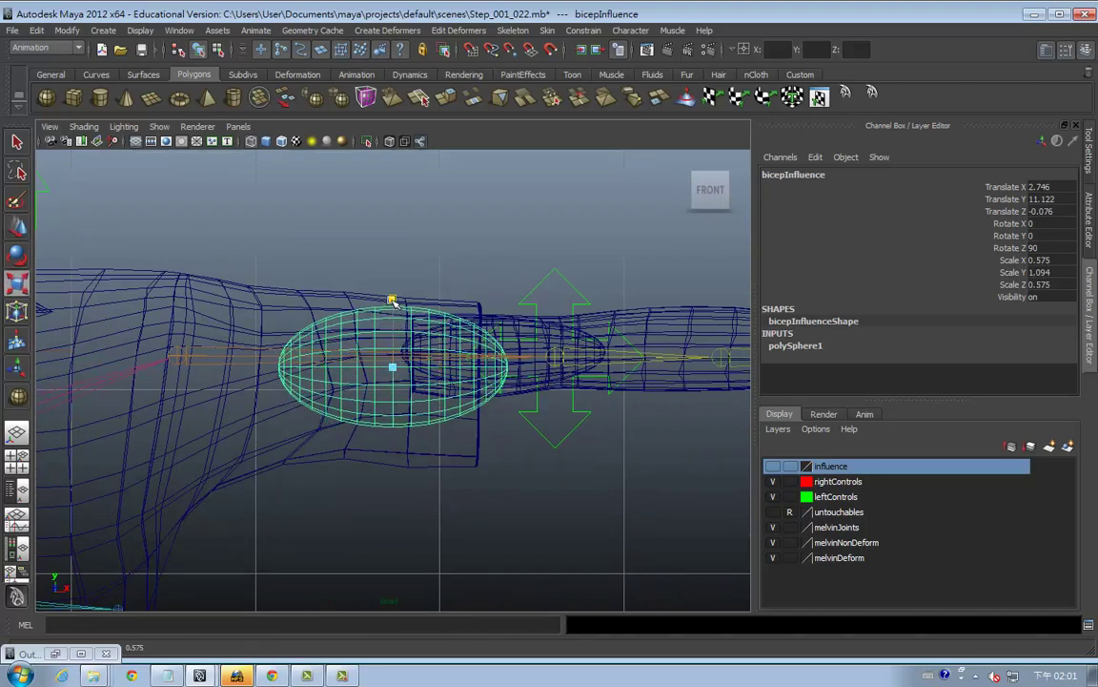
drag(391, 300, 391, 300)
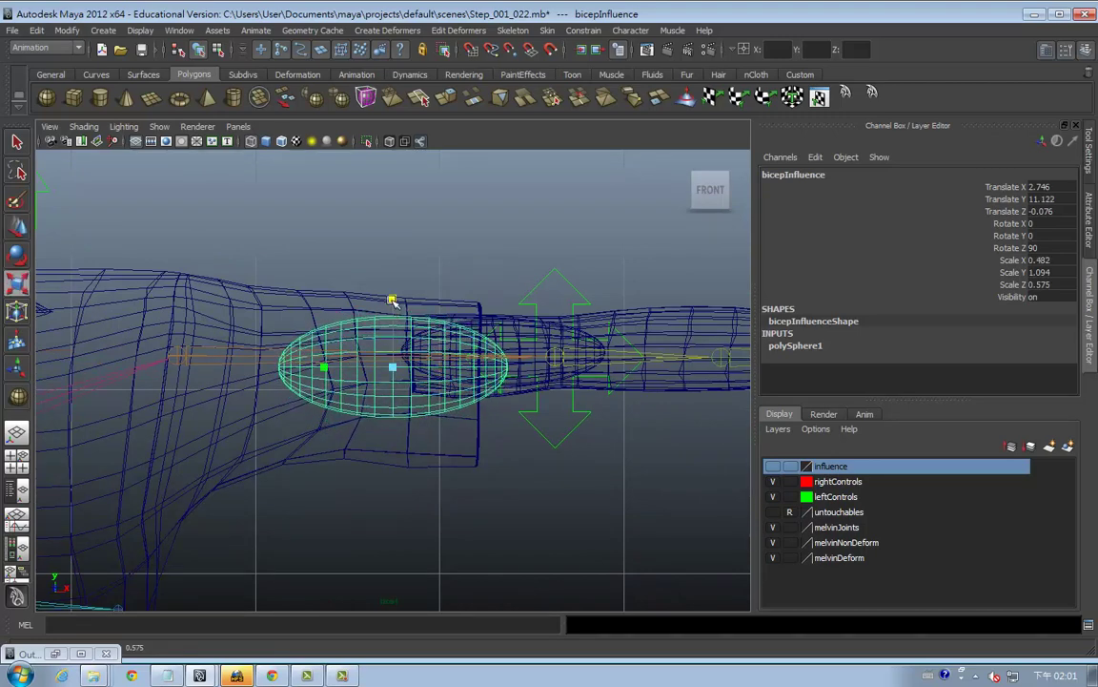
key(w)
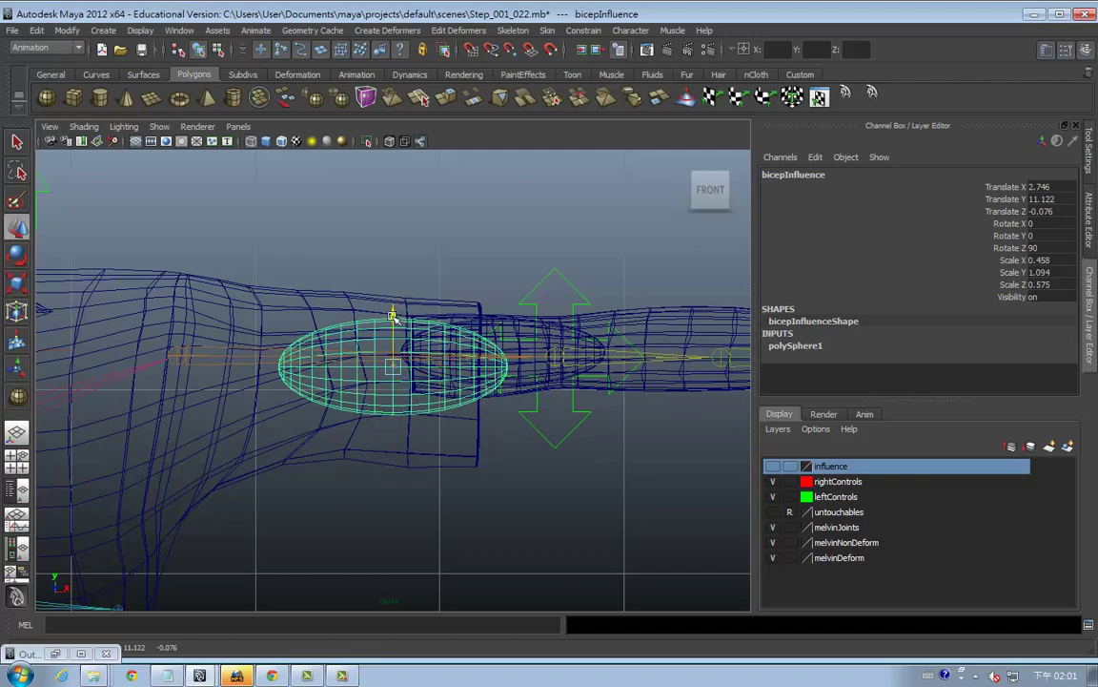
drag(392, 314, 403, 318)
key(space)
scroll(381, 381, up, 5)
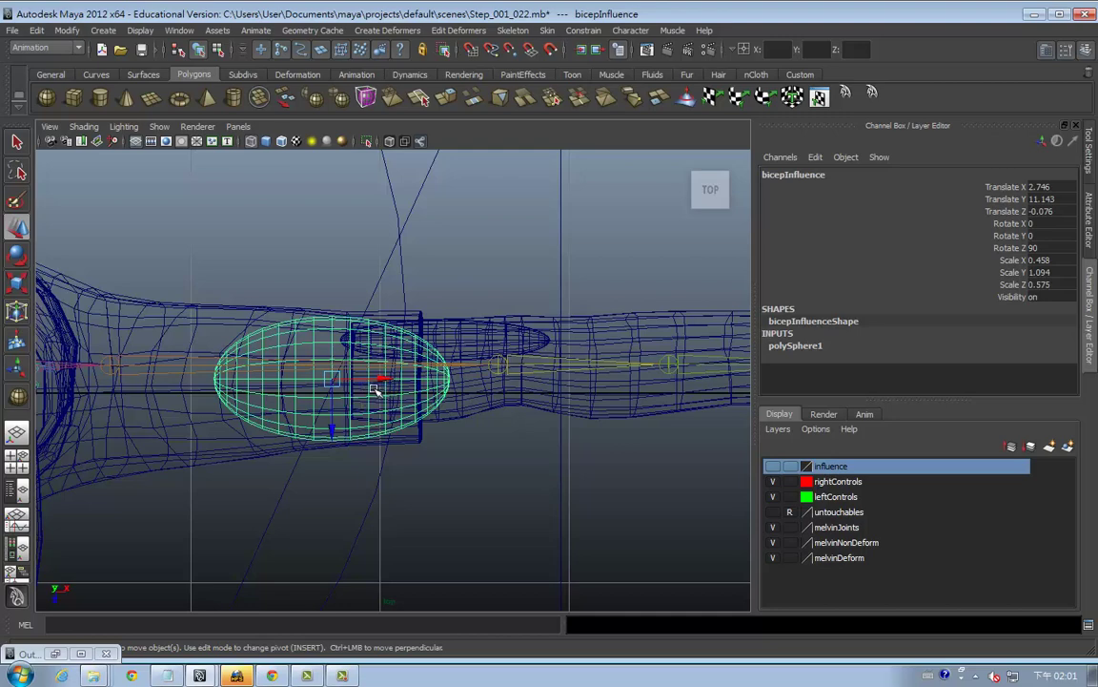
Step: Flatten the sphere's depth and slide it along the arm to centre it
key(r)
drag(334, 449, 336, 433)
key(w)
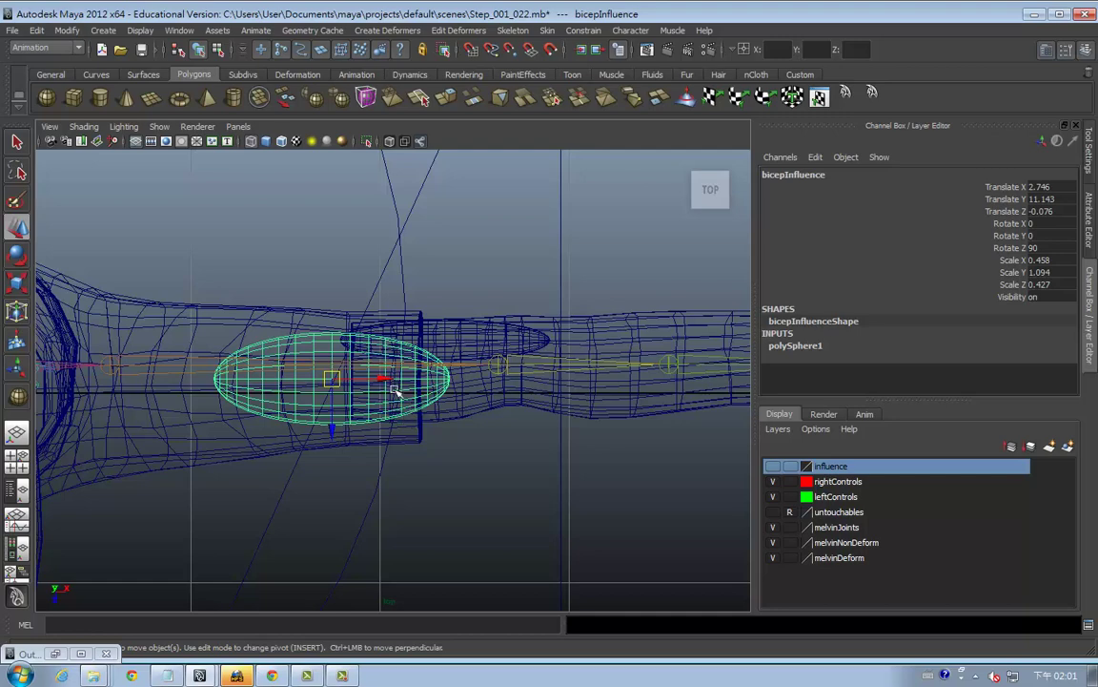
drag(396, 389, 457, 383)
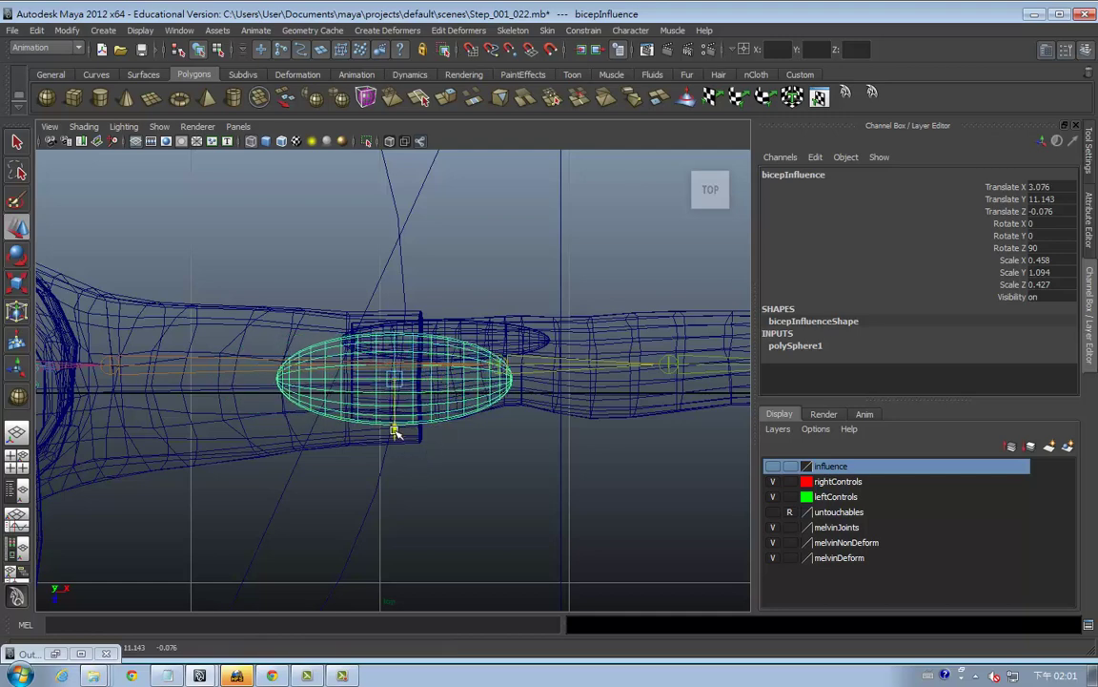
drag(396, 432, 398, 416)
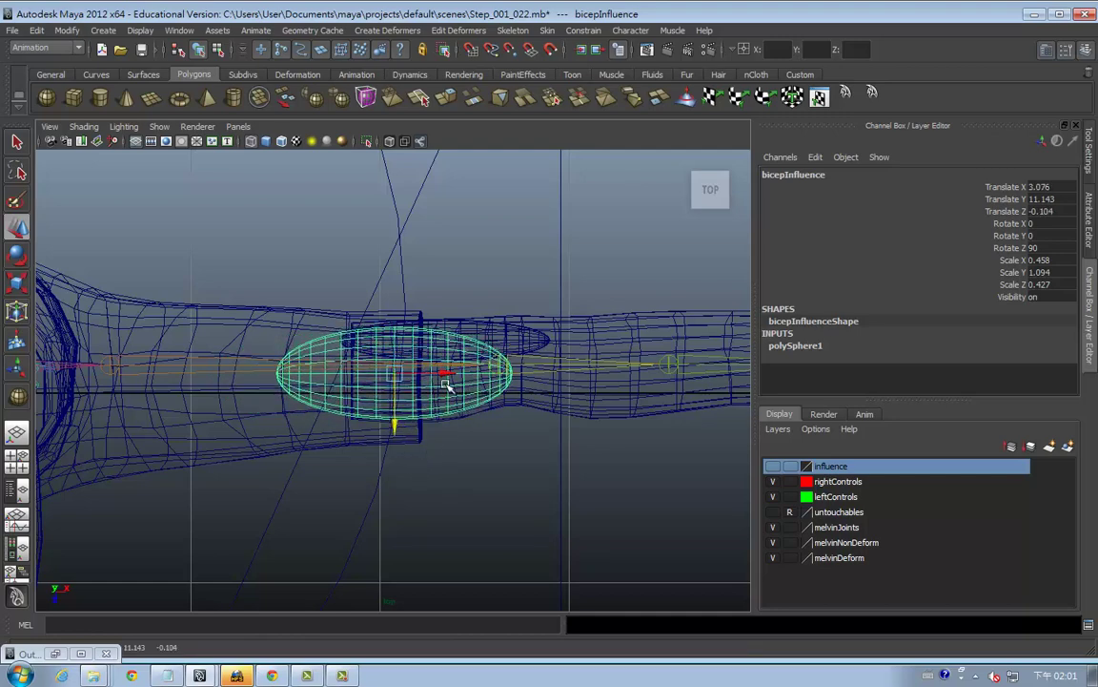
Step: Flatten it to Scale Z 0.351, shift to X 3.169, Z -0.068, tilt Rotate X 2.629, then deselect
key(r)
drag(393, 448, 395, 434)
key(w)
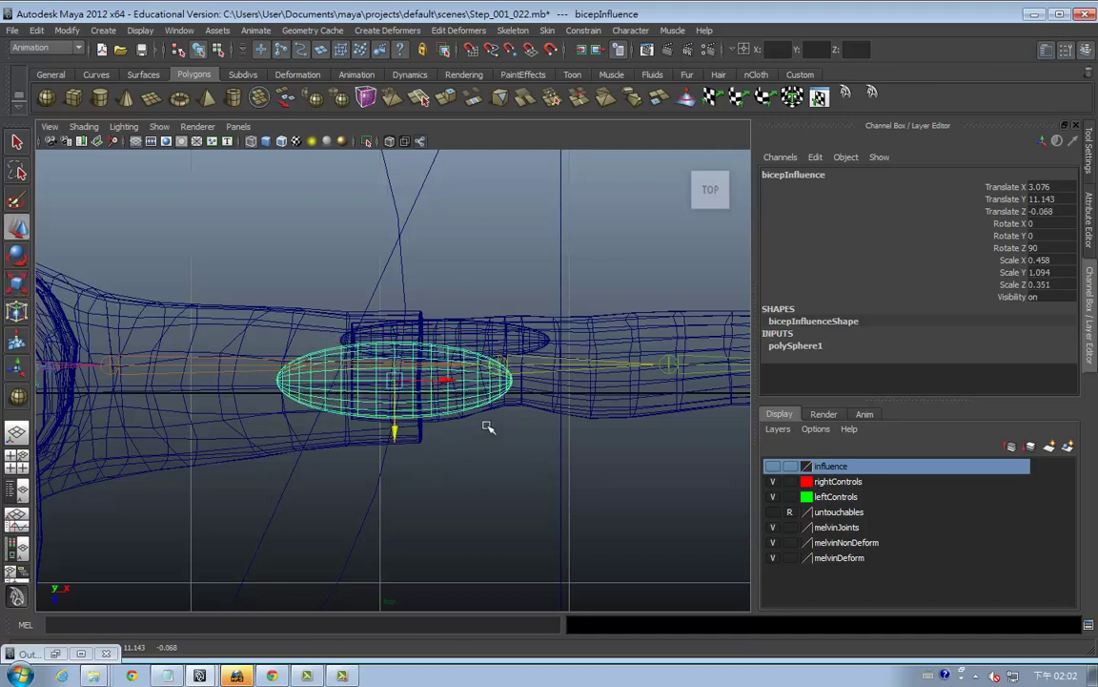
drag(446, 380, 465, 381)
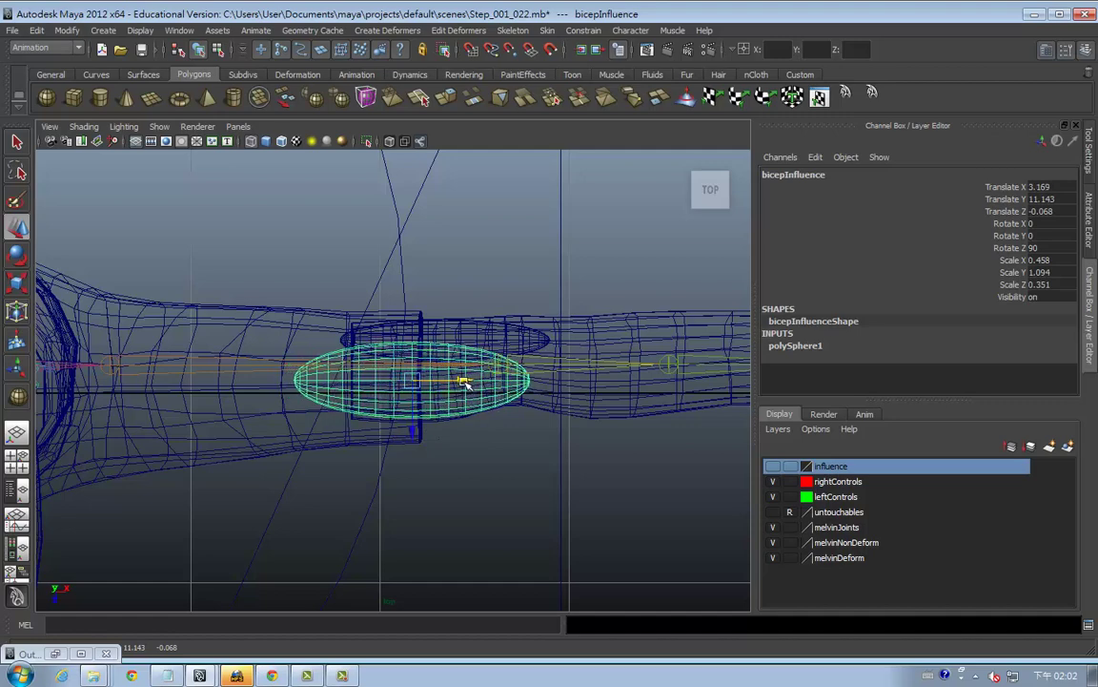
key(e)
drag(391, 445, 394, 446)
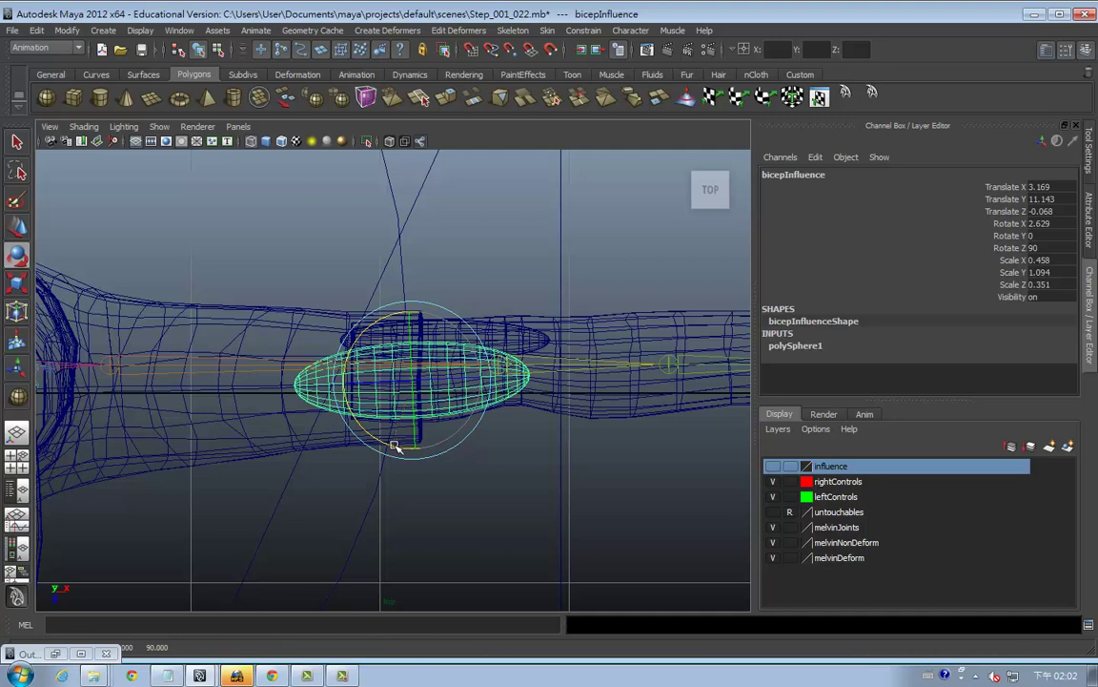
key(r)
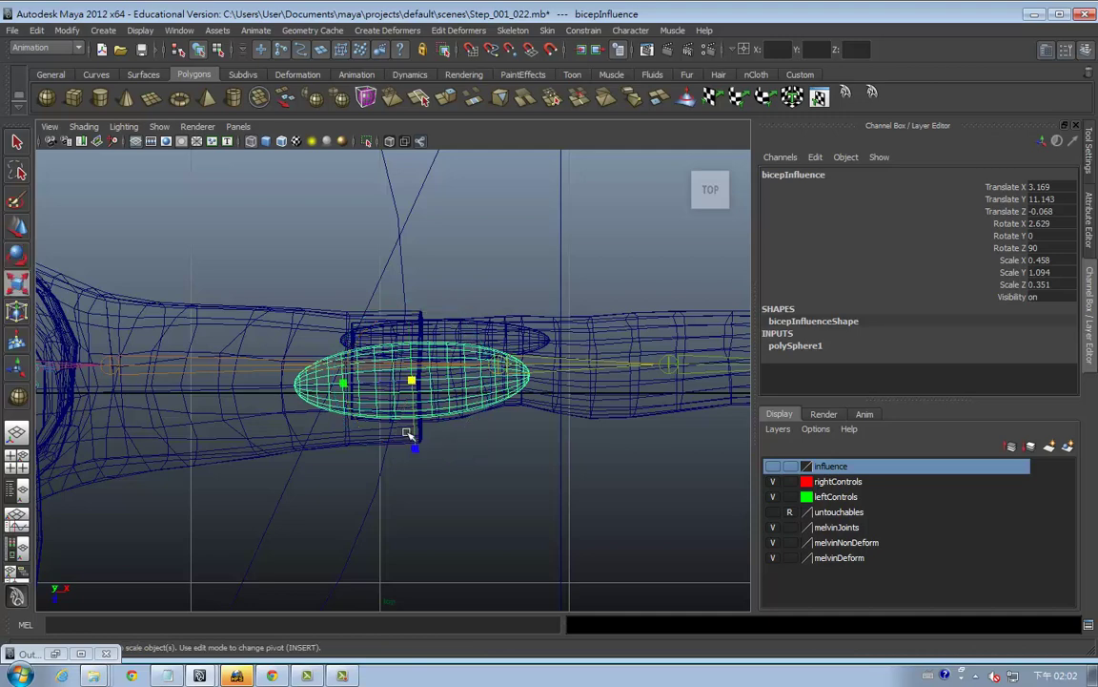
click(453, 448)
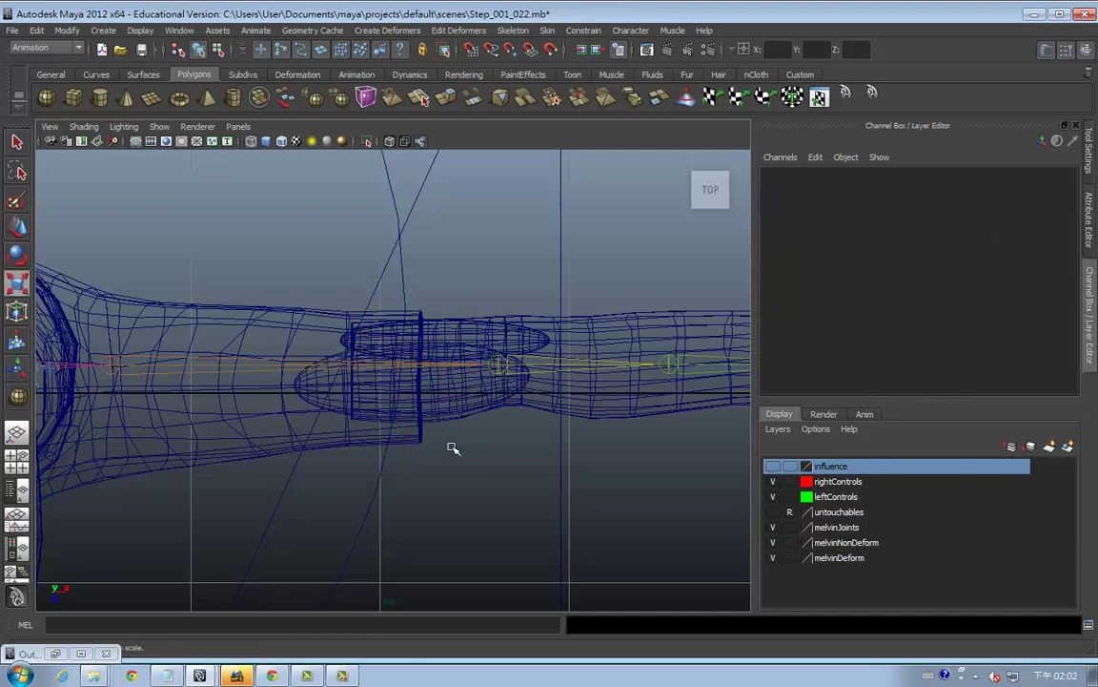
Step: Select bicepInfluence and flatten it further to Scale Z 0.231
click(302, 380)
mouse_move(415, 451)
mouse_down()
mouse_move(413, 434)
mouse_move(413, 448)
mouse_up()
key(r)
key(w)
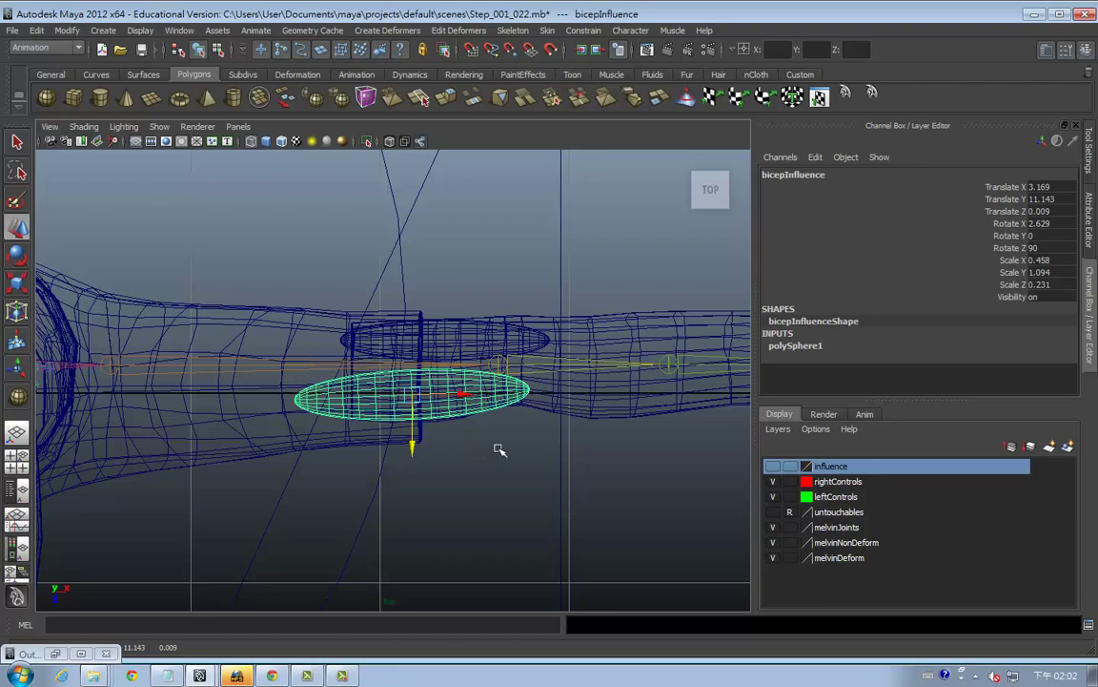
Step: Zoom in and nudge the ellipsoid to Translate X 3.136, Z 0.007
alt+right_drag(439, 446, 642, 459)
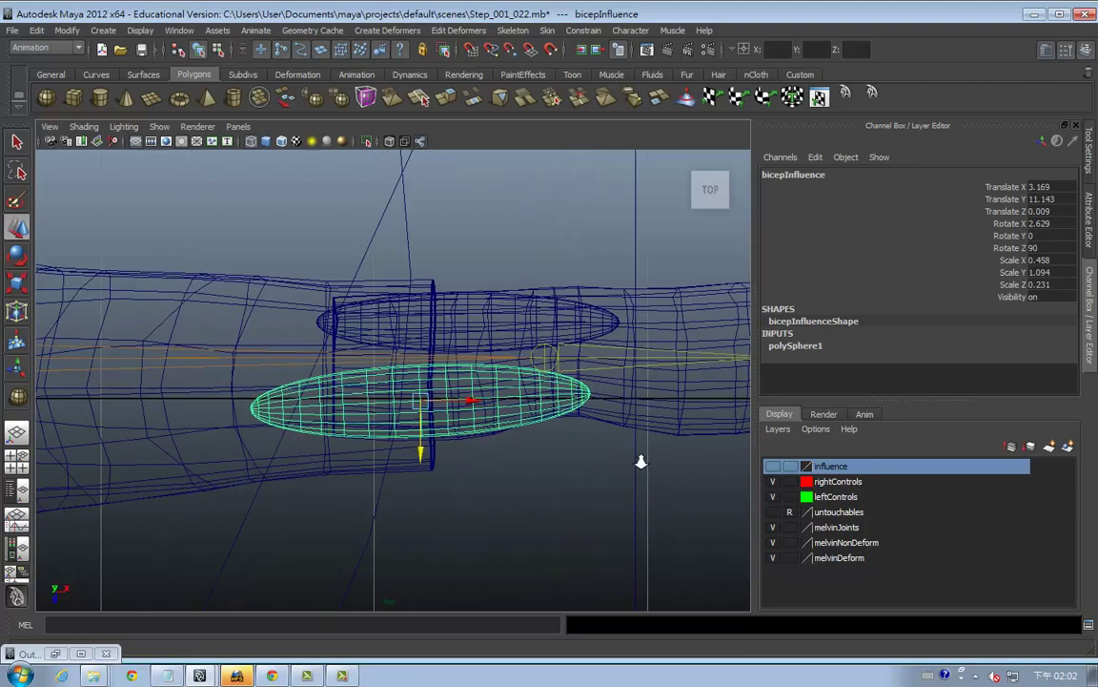
mouse_move(490, 485)
alt+middle_down()
mouse_move(551, 468)
mouse_move(469, 474)
mouse_move(613, 471)
alt+middle_up()
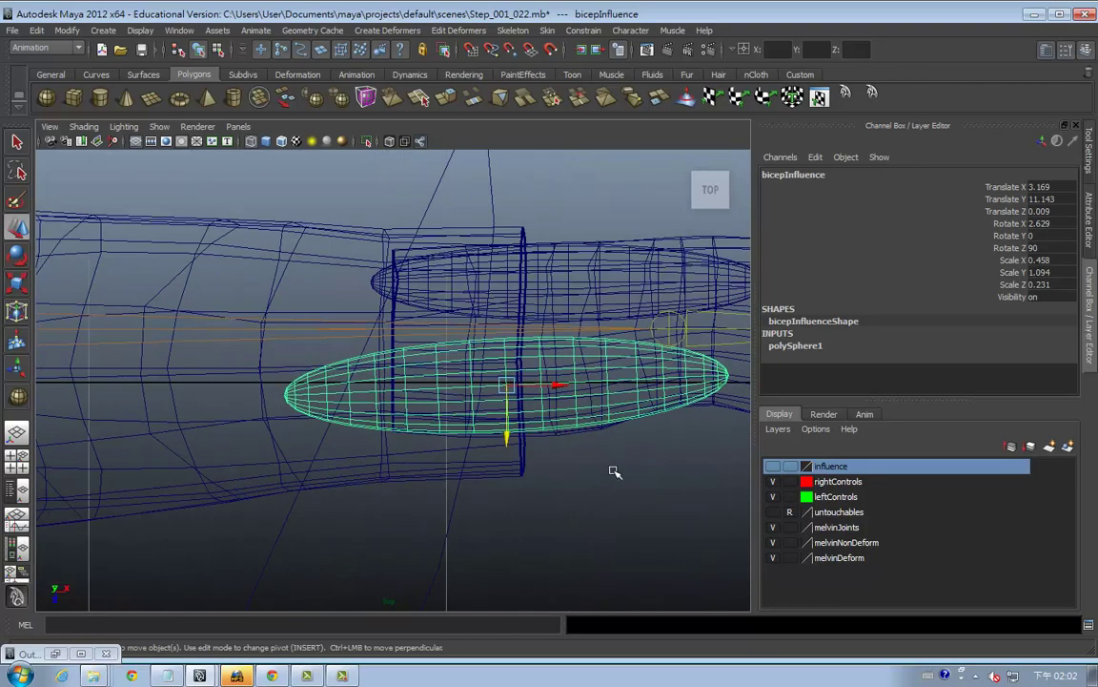
scroll(549, 449, up, 3)
alt+middle_drag(549, 448, 450, 459)
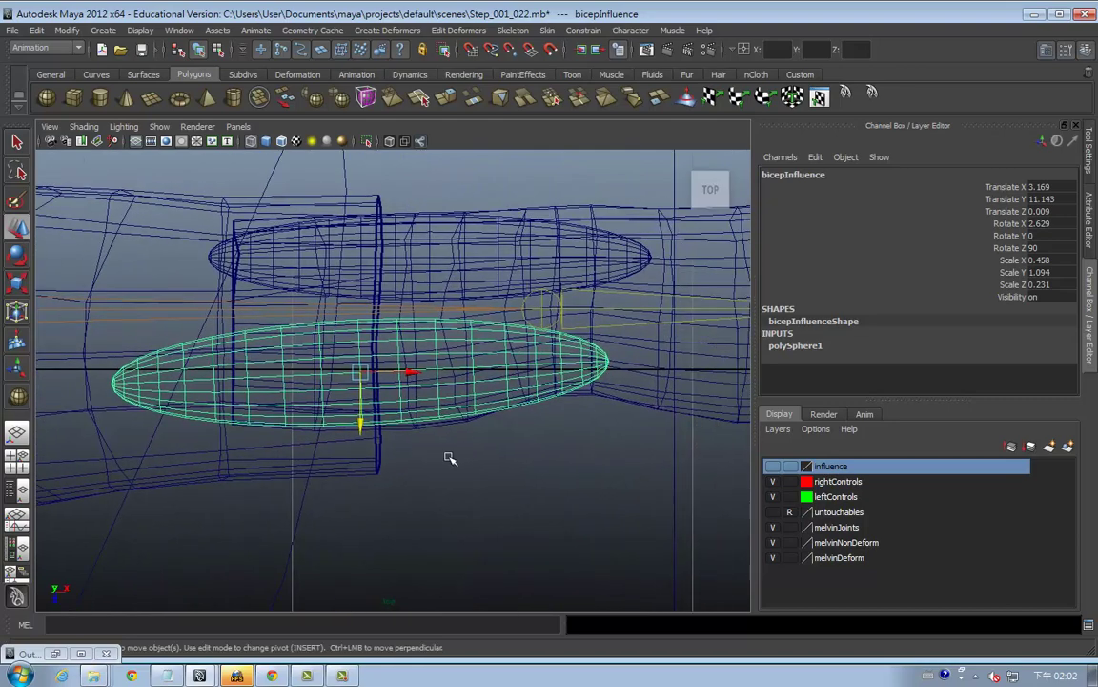
alt+right_drag(424, 394, 677, 389)
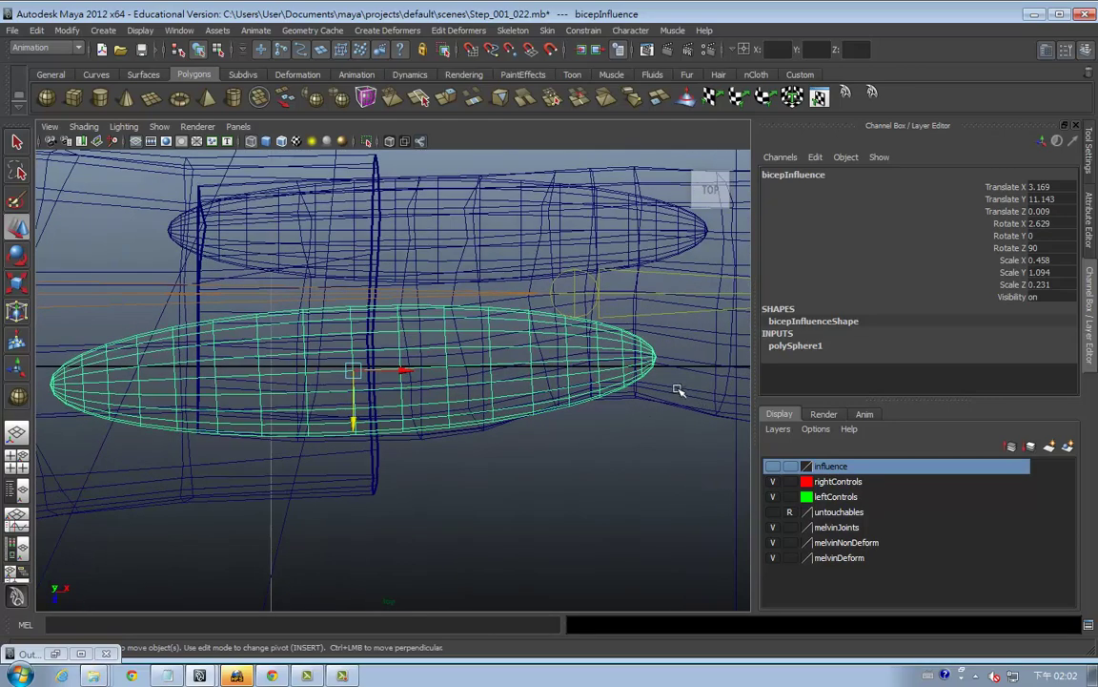
drag(407, 372, 392, 371)
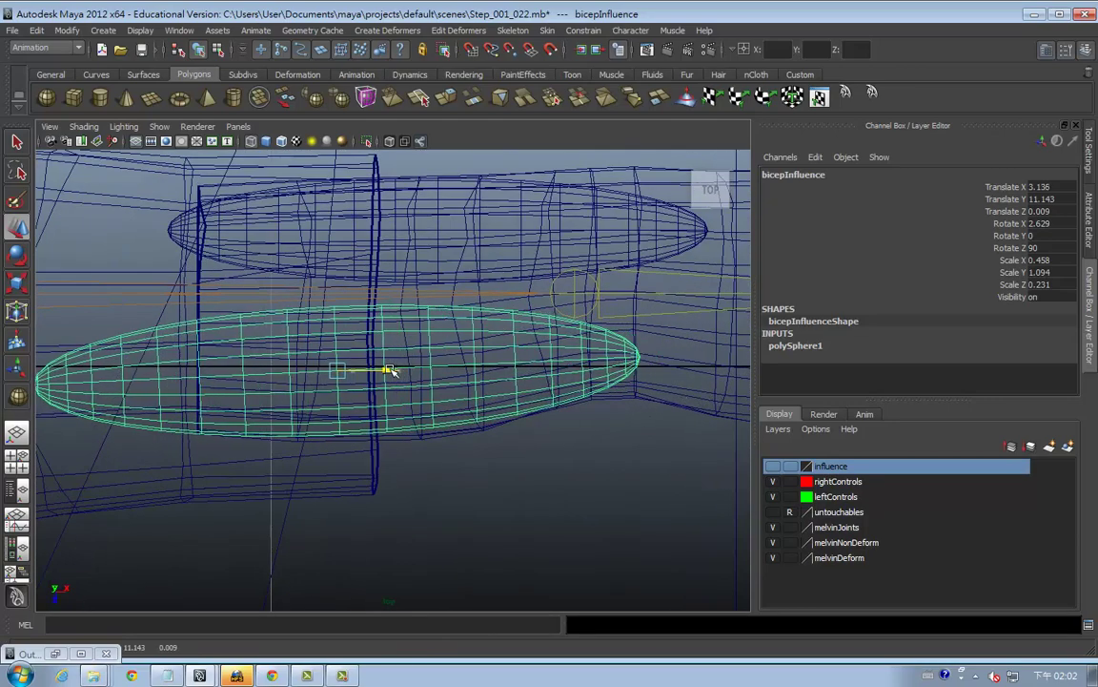
drag(336, 417, 335, 420)
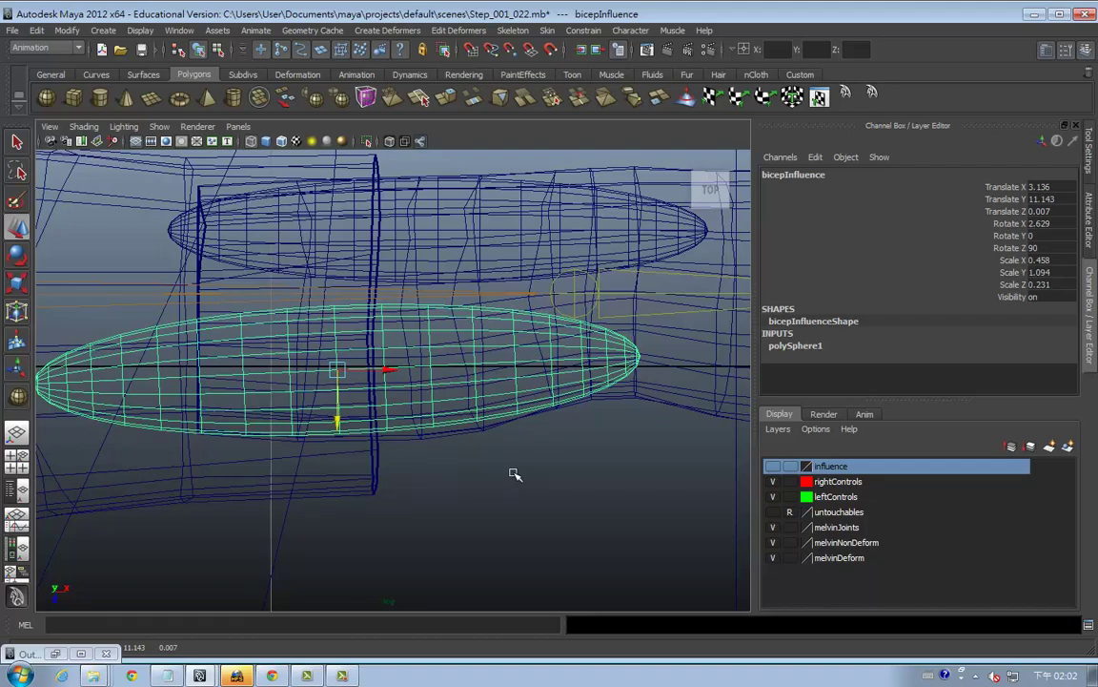
key(space)
drag(516, 428, 520, 325)
Step: In smooth-shaded perspective, narrow bicepInfluence to Scale X 0.21 inside the upper arm
alt+drag(545, 405, 413, 379)
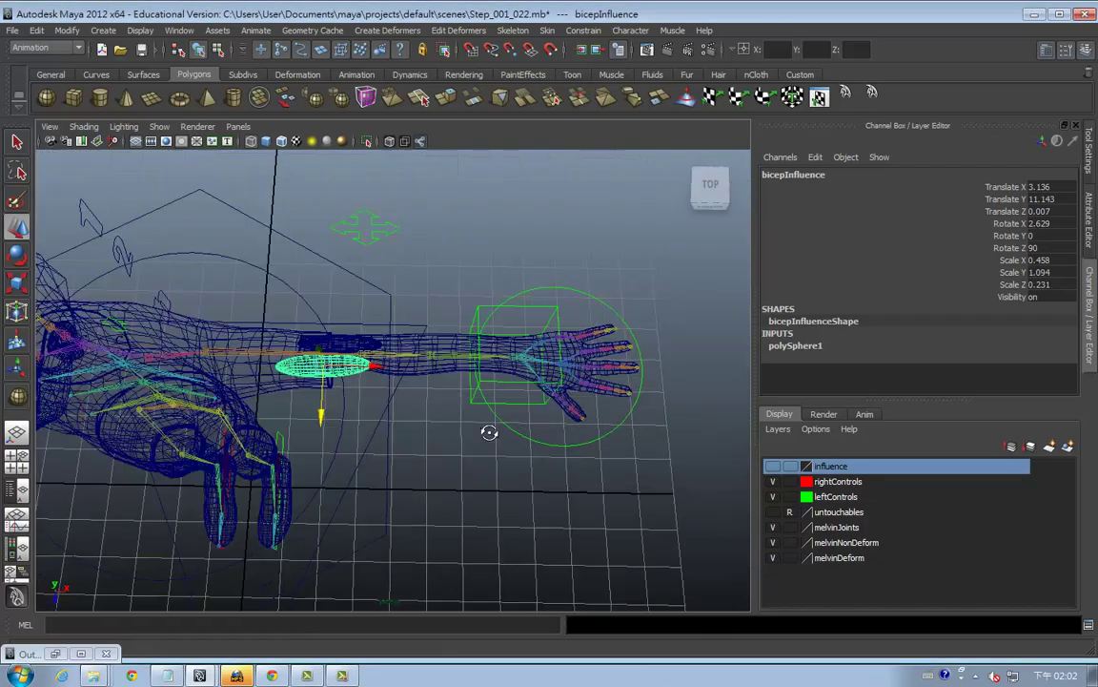
alt+right_drag(413, 379, 562, 412)
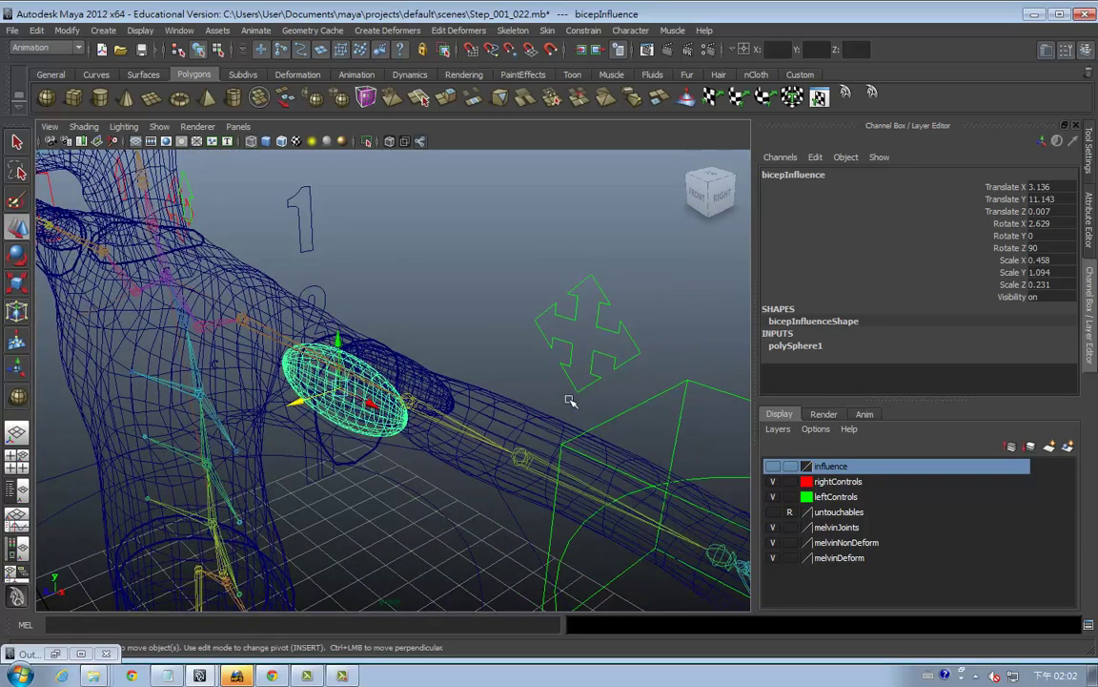
key(5)
mouse_move(569, 401)
alt+mouse_down()
mouse_move(409, 523)
mouse_move(437, 501)
alt+mouse_up()
key(r)
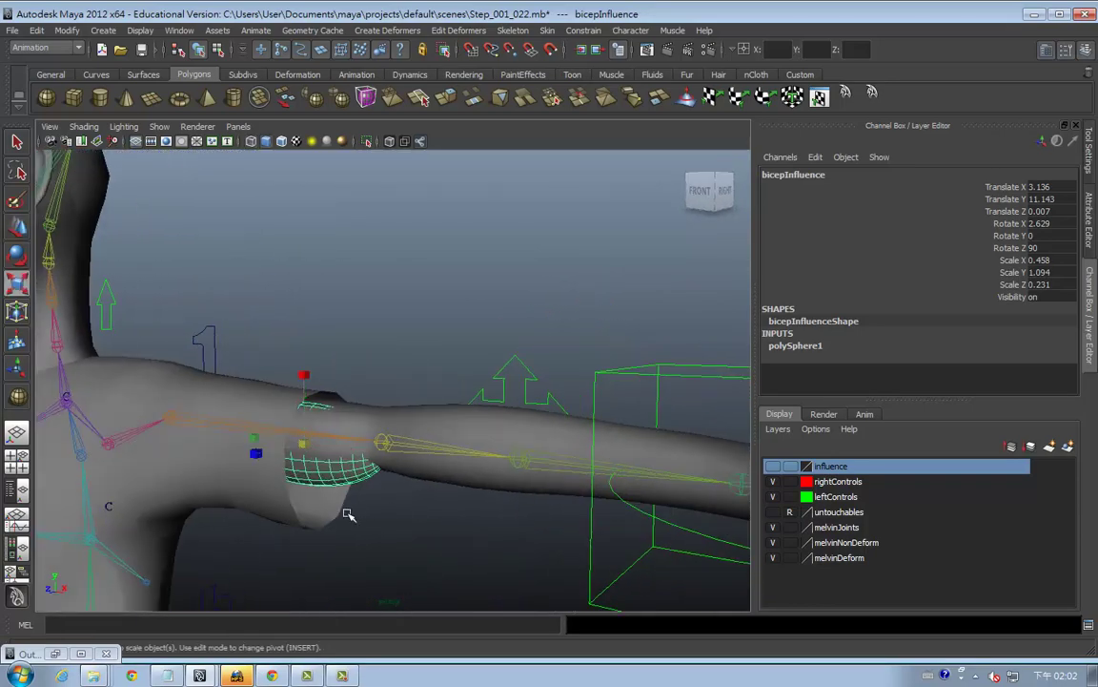
drag(305, 375, 304, 411)
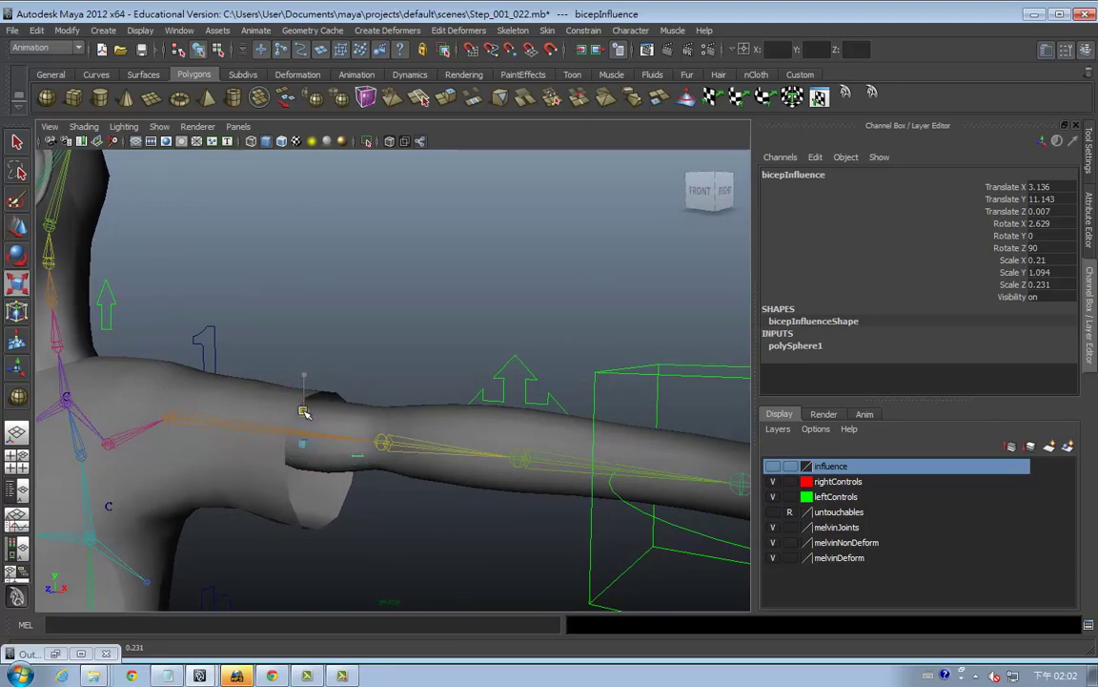
mouse_move(421, 501)
alt+mouse_down()
mouse_move(381, 493)
mouse_move(387, 475)
mouse_move(326, 448)
mouse_move(356, 421)
mouse_move(321, 431)
mouse_move(326, 442)
mouse_move(392, 387)
mouse_move(437, 385)
mouse_move(386, 372)
alt+mouse_up()
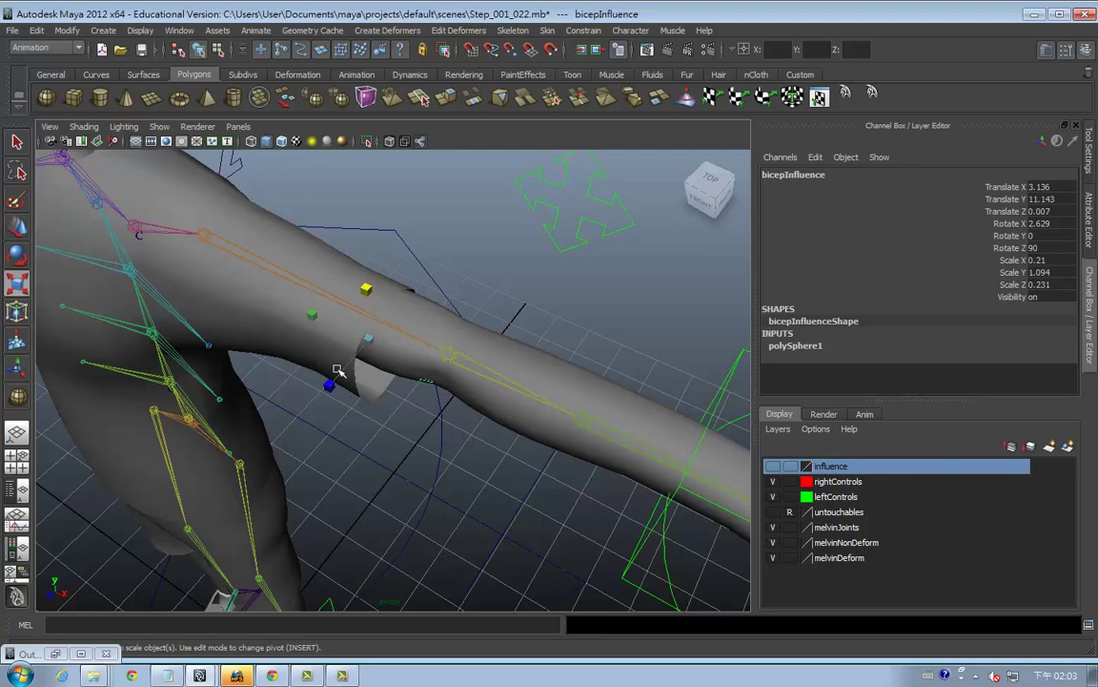
mouse_move(435, 309)
alt+mouse_down()
mouse_move(558, 368)
mouse_move(520, 399)
mouse_move(556, 456)
mouse_move(559, 417)
alt+mouse_up()
Step: Add elbow_influence to the hidden influence display layer
click(555, 408)
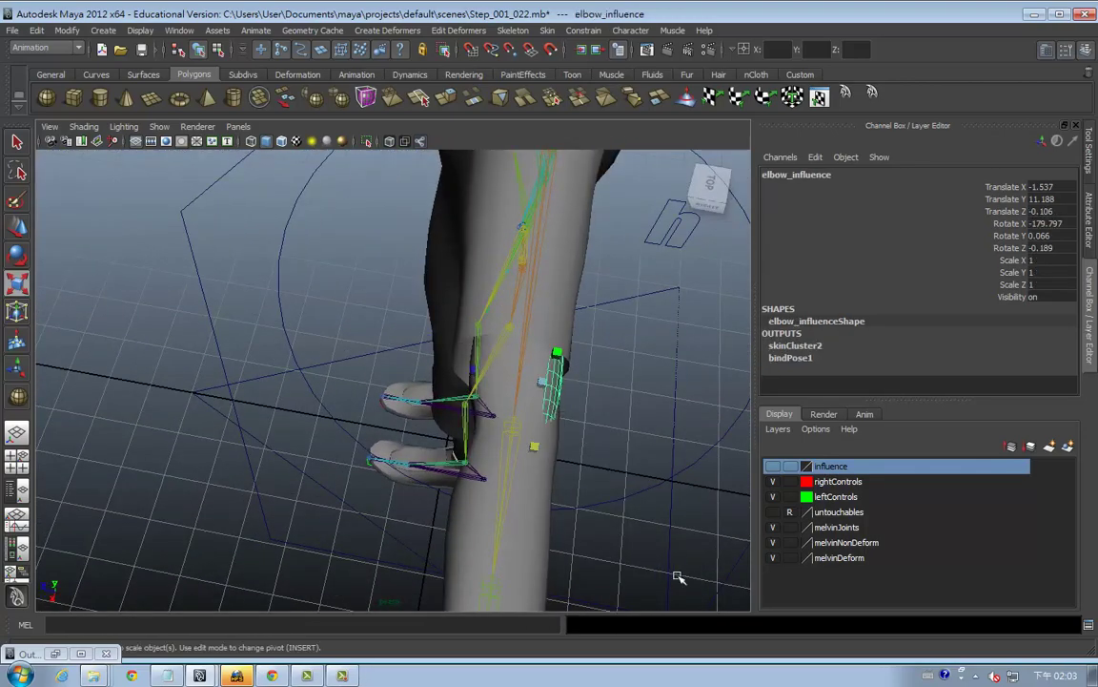
right_click(858, 466)
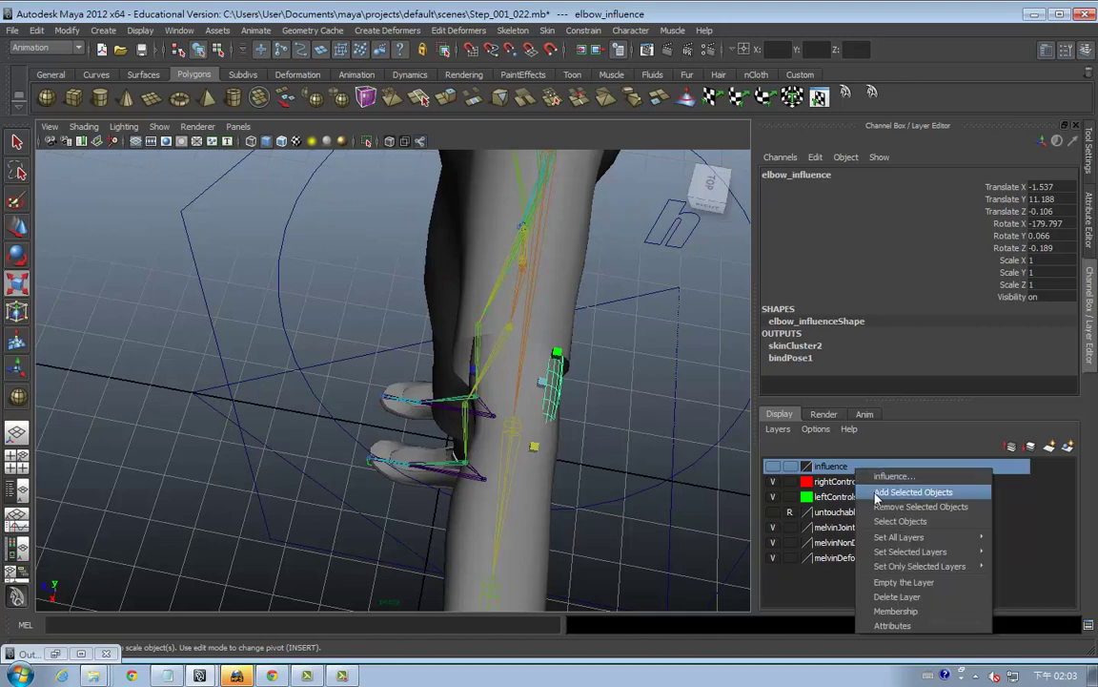
click(915, 493)
alt+drag(583, 490, 747, 483)
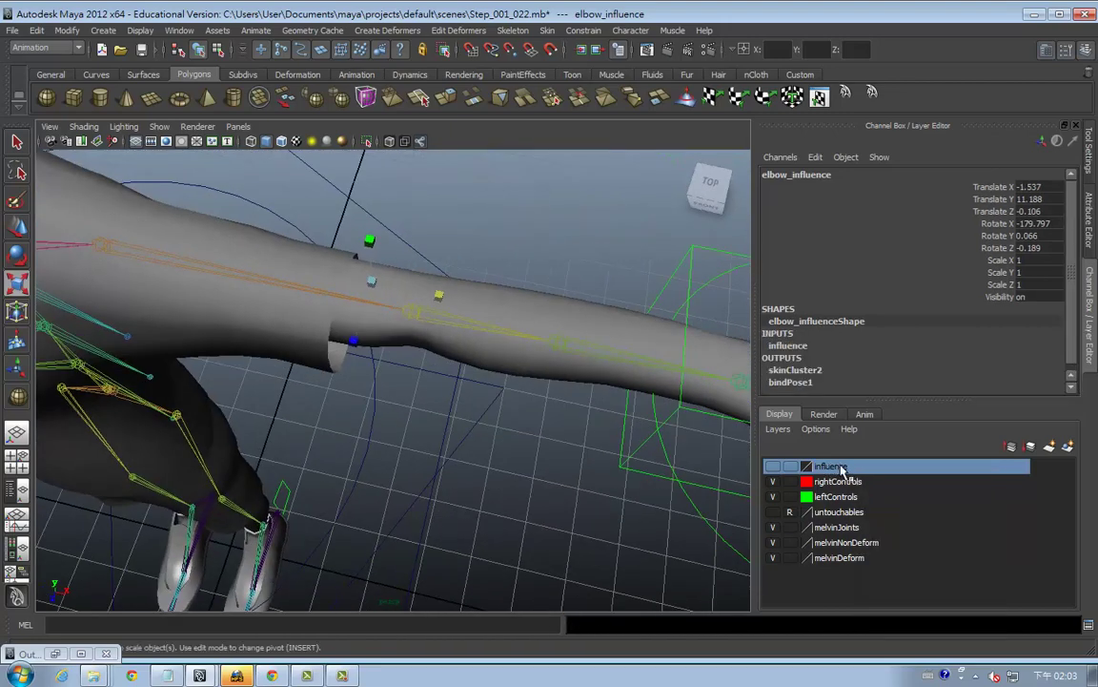
mouse_move(503, 429)
alt+mouse_down()
mouse_move(540, 478)
mouse_move(522, 490)
mouse_move(507, 484)
alt+mouse_up()
key(space)
key(f)
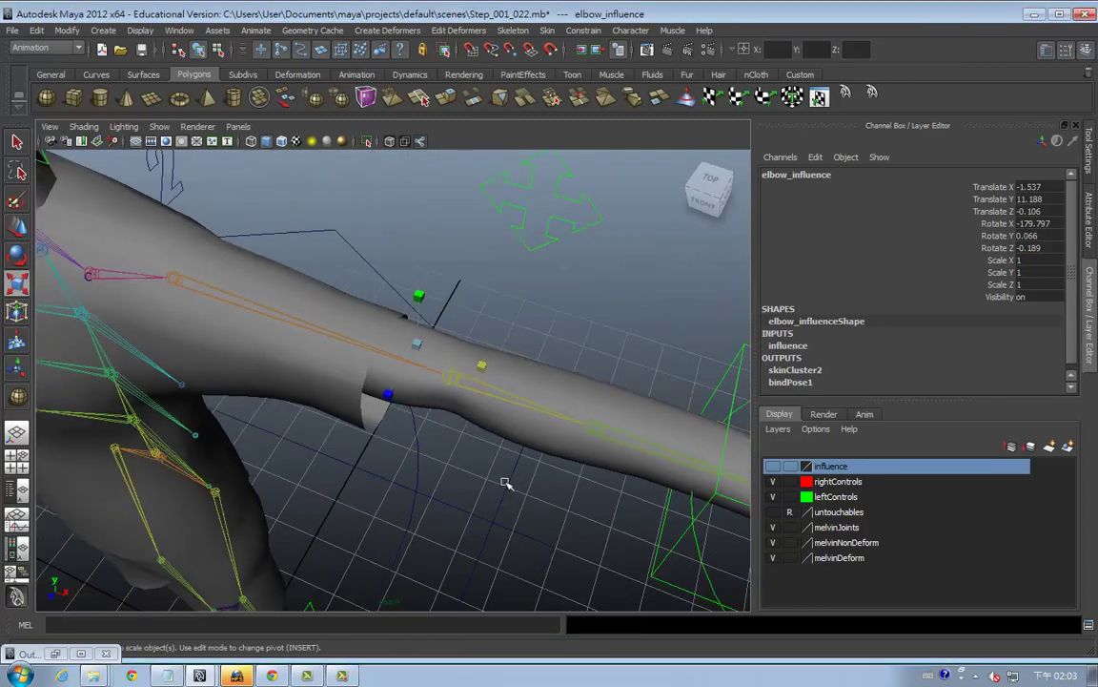
Step: Turn on X-Ray shading so the meshes are see-through
click(389, 141)
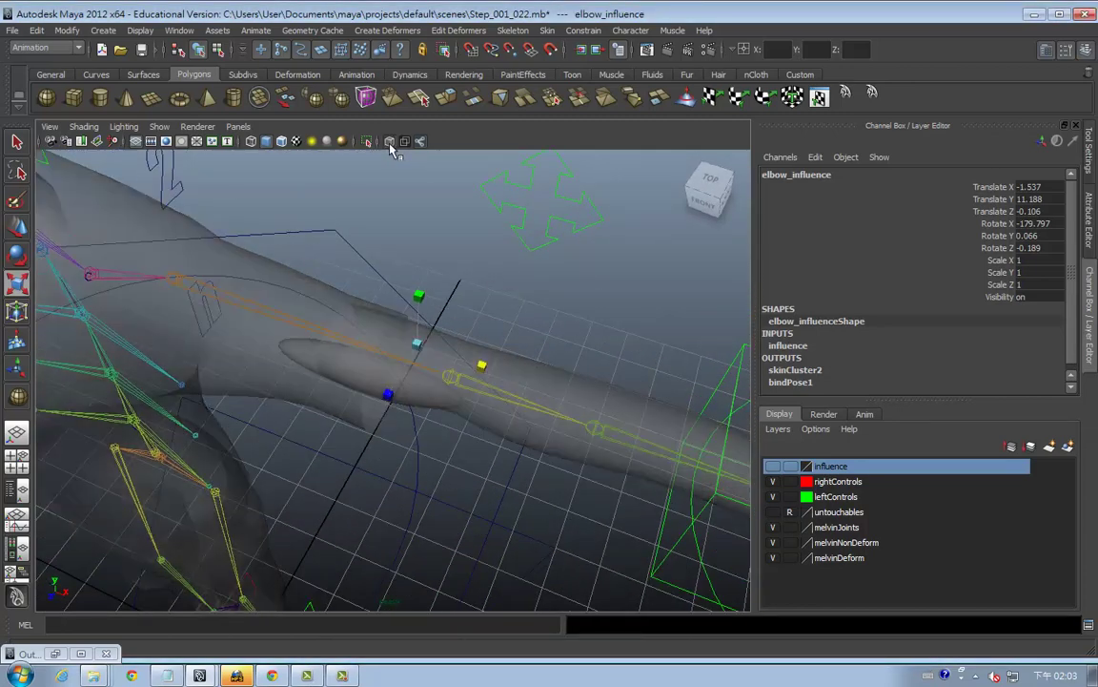
click(389, 142)
mouse_move(391, 238)
alt+mouse_down()
mouse_move(410, 353)
mouse_move(350, 294)
mouse_move(502, 238)
alt+mouse_up()
click(389, 141)
mouse_move(410, 181)
alt+mouse_down()
mouse_move(429, 207)
mouse_move(431, 348)
alt+mouse_up()
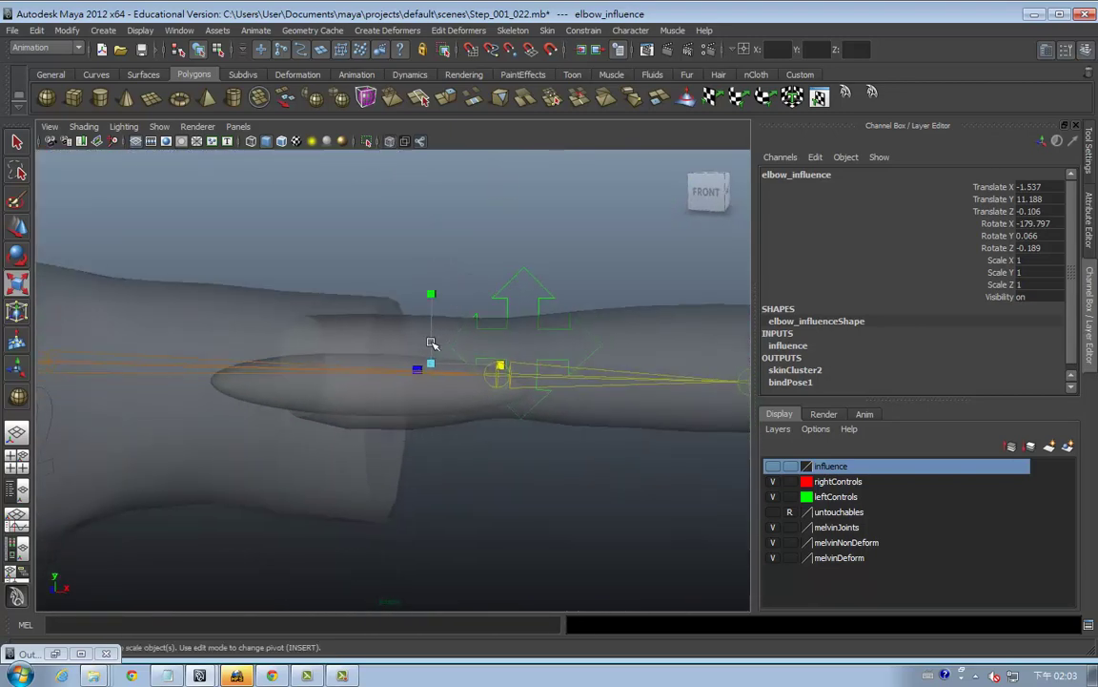
Step: Hide the leftArm sleeve mesh with Ctrl+H and select bicepInfluence
click(229, 385)
mouse_move(270, 405)
alt+mouse_down()
mouse_move(290, 377)
mouse_move(380, 385)
mouse_move(387, 432)
alt+mouse_up()
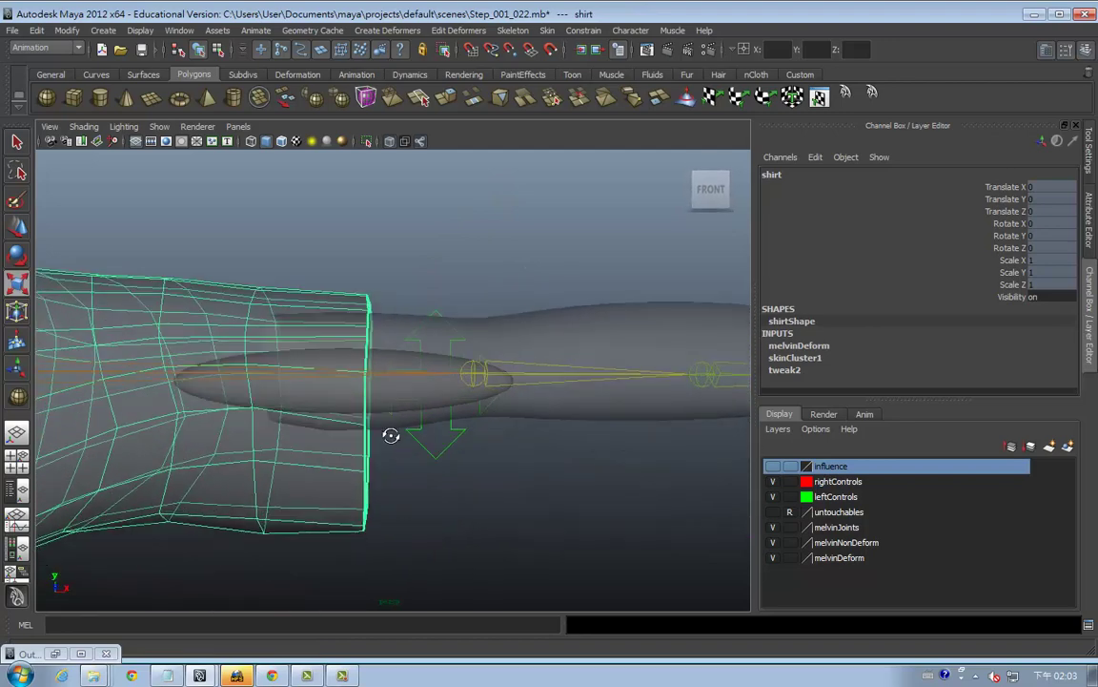
click(420, 515)
click(208, 394)
mouse_move(199, 393)
alt+mouse_down()
mouse_move(254, 405)
mouse_move(429, 502)
mouse_move(343, 456)
alt+mouse_up()
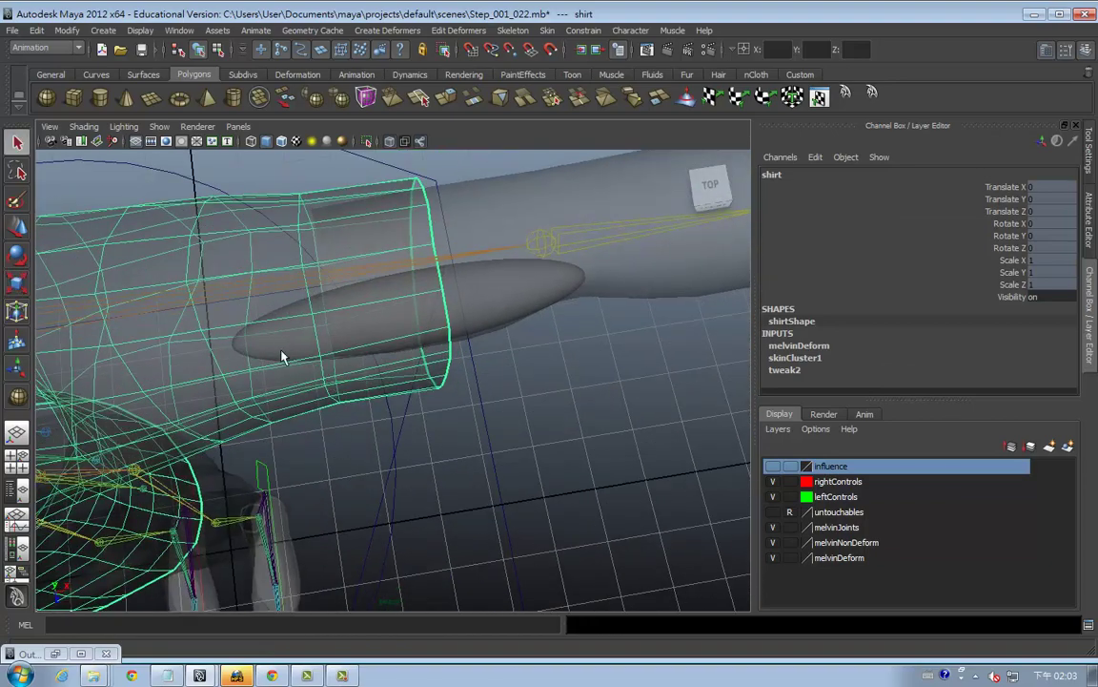
click(515, 436)
click(541, 307)
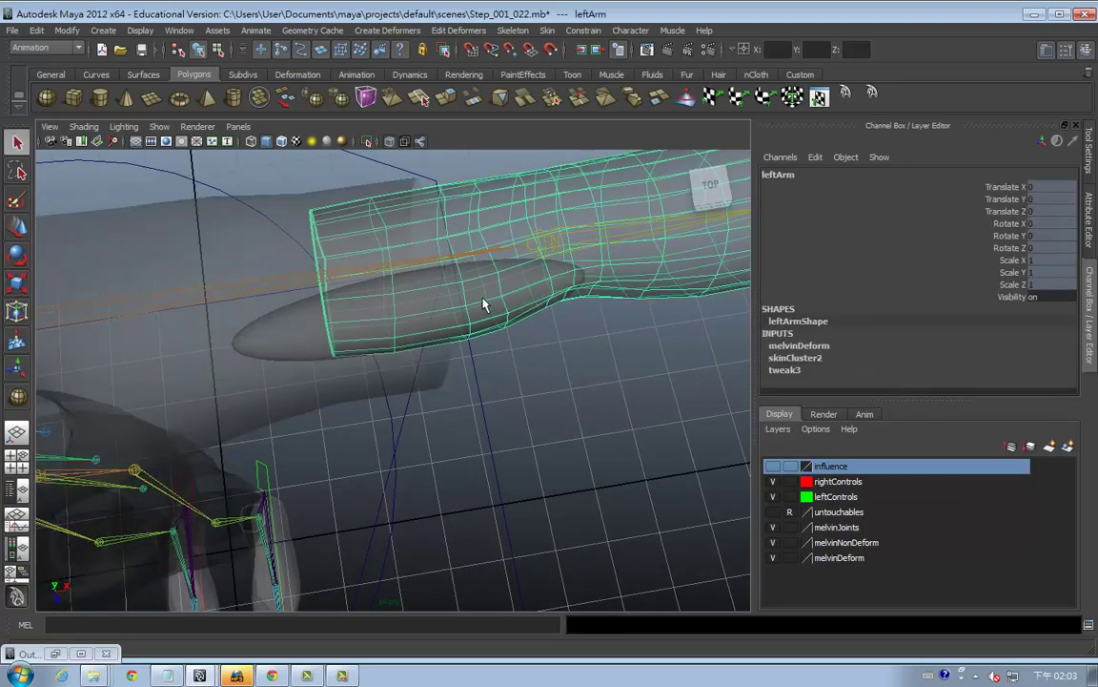
key(ctrl+h)
click(462, 325)
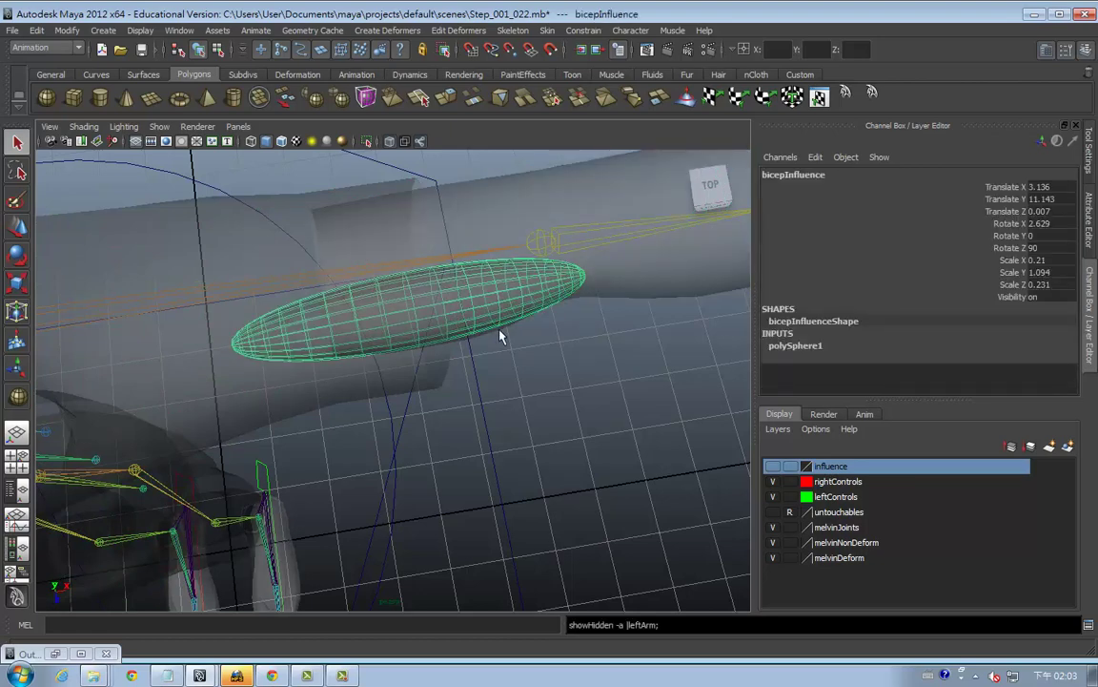
Step: In the front view, scale bicepInfluence to X 0.303 and raise it to Translate Y 11.196
mouse_move(500, 336)
alt+mouse_down()
mouse_move(431, 362)
mouse_move(446, 358)
alt+mouse_up()
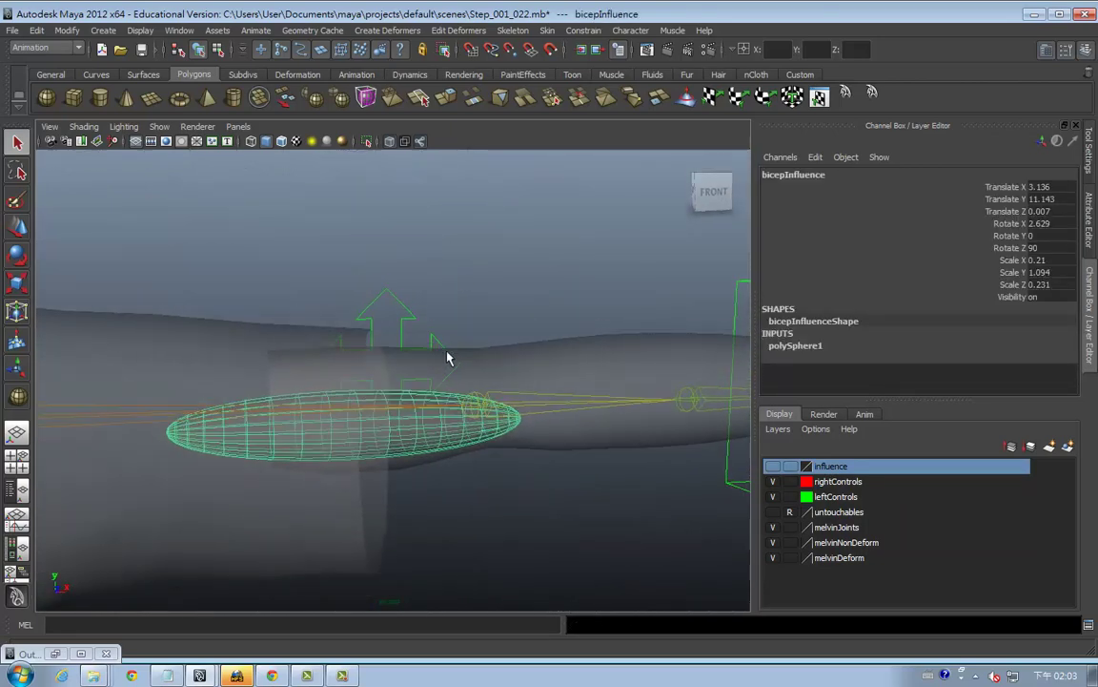
key(r)
drag(355, 357, 356, 326)
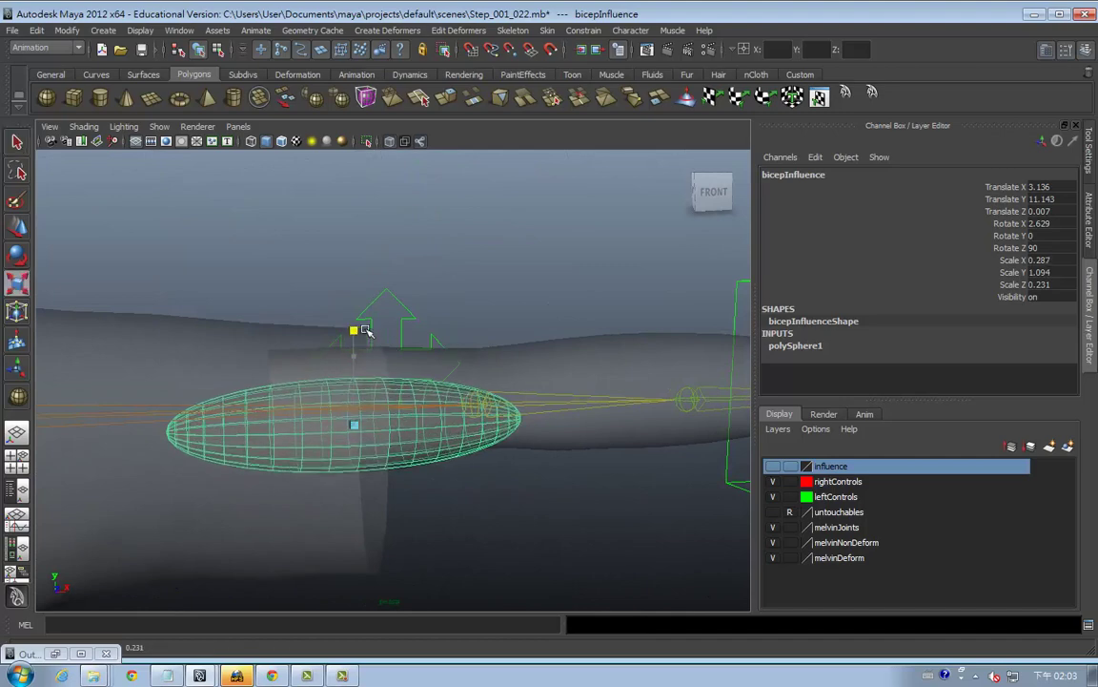
key(w)
drag(356, 373, 356, 358)
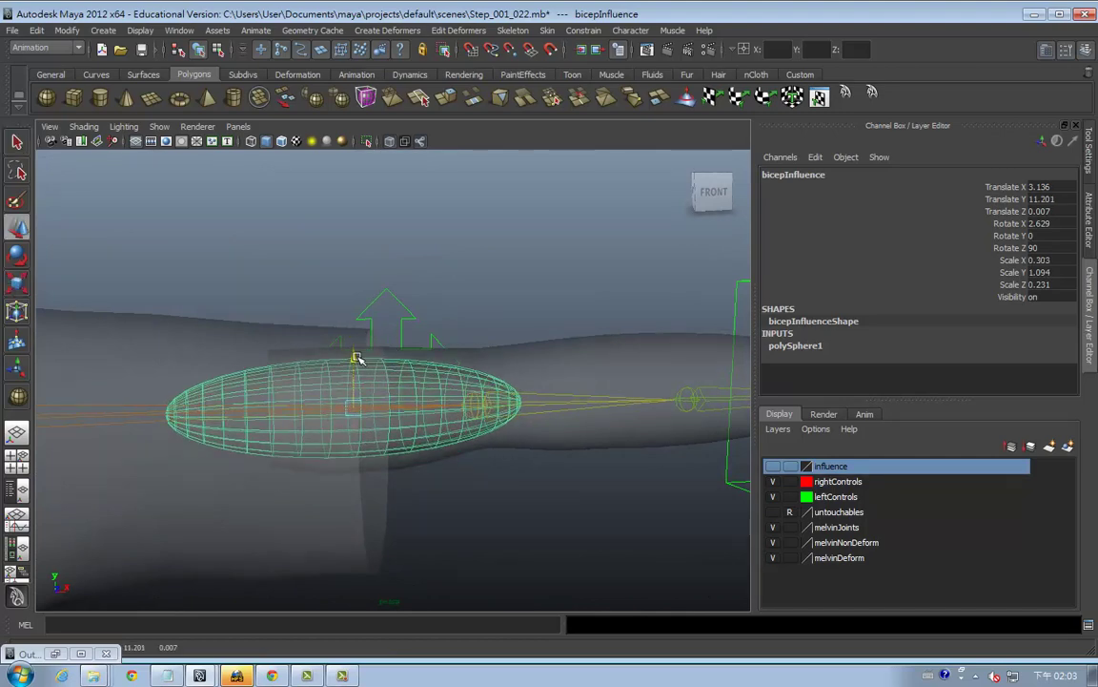
mouse_move(632, 466)
alt+mouse_down()
mouse_move(471, 471)
mouse_move(599, 439)
mouse_move(483, 429)
mouse_move(583, 417)
mouse_move(441, 407)
mouse_move(449, 421)
mouse_move(481, 370)
alt+mouse_up()
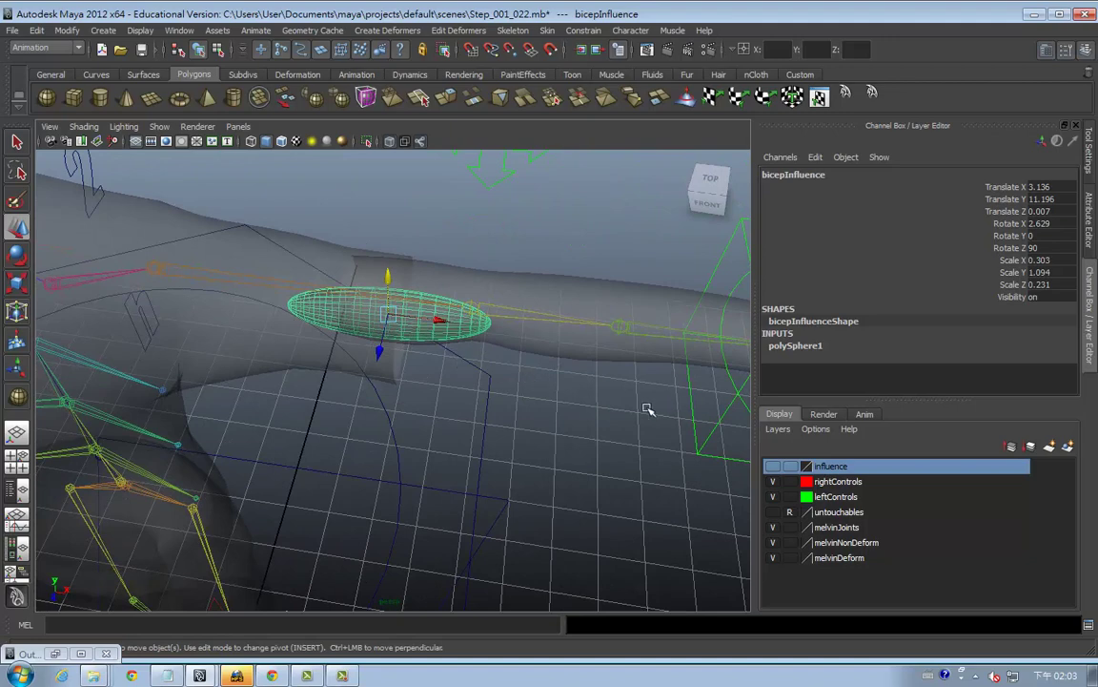
Step: Freeze bicepInfluence's transformations from a torn-off Modify menu
click(71, 35)
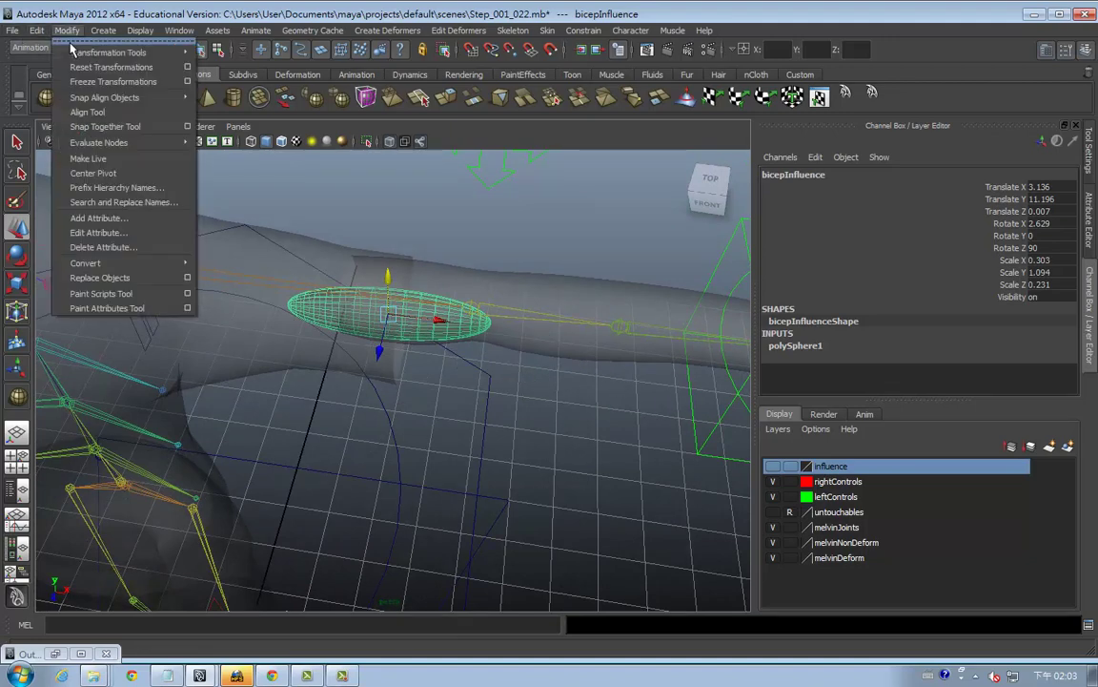
click(69, 40)
click(86, 73)
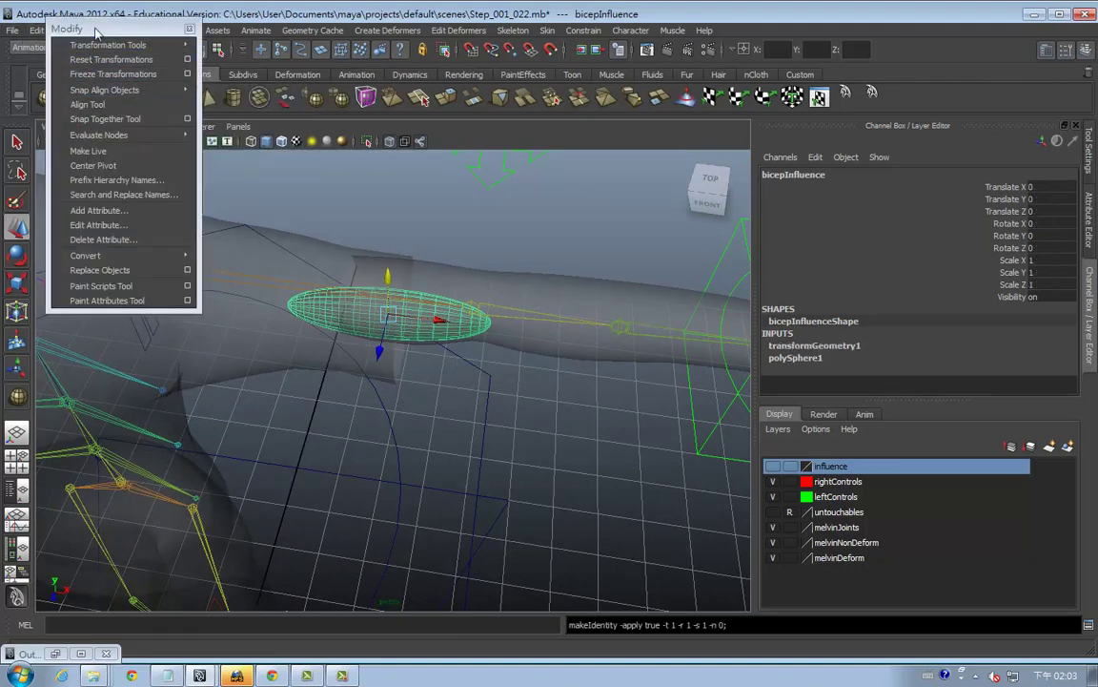
drag(115, 29, 194, 13)
Step: Tear off the Edit menu, open Search Replace Names options, and undo the freeze
click(37, 29)
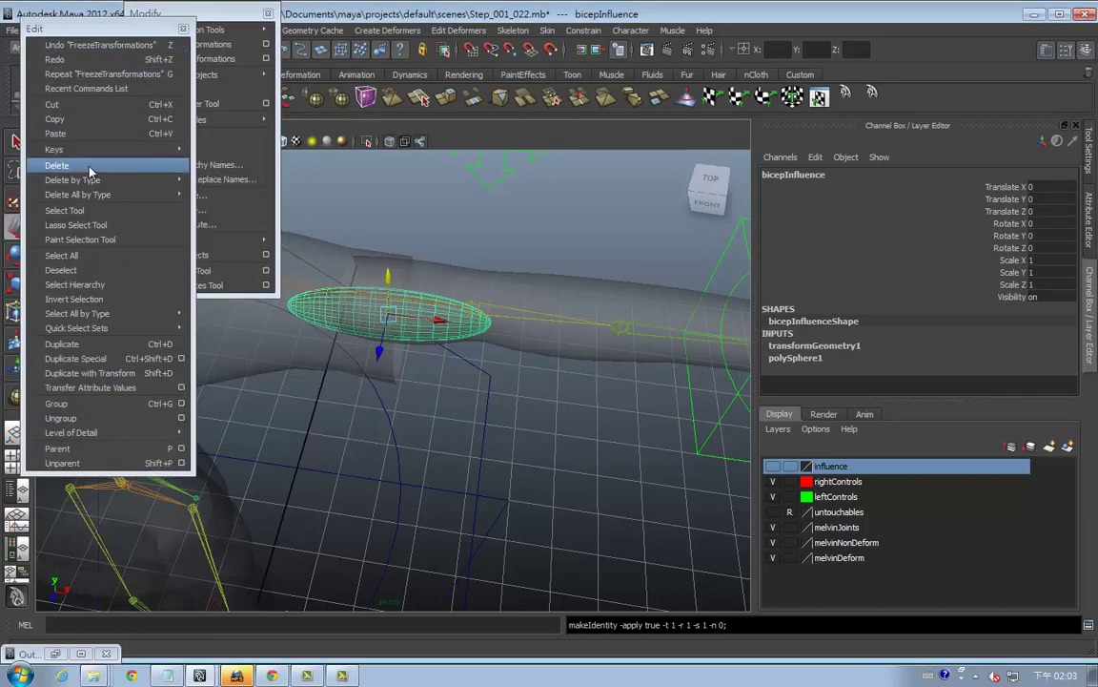
click(204, 178)
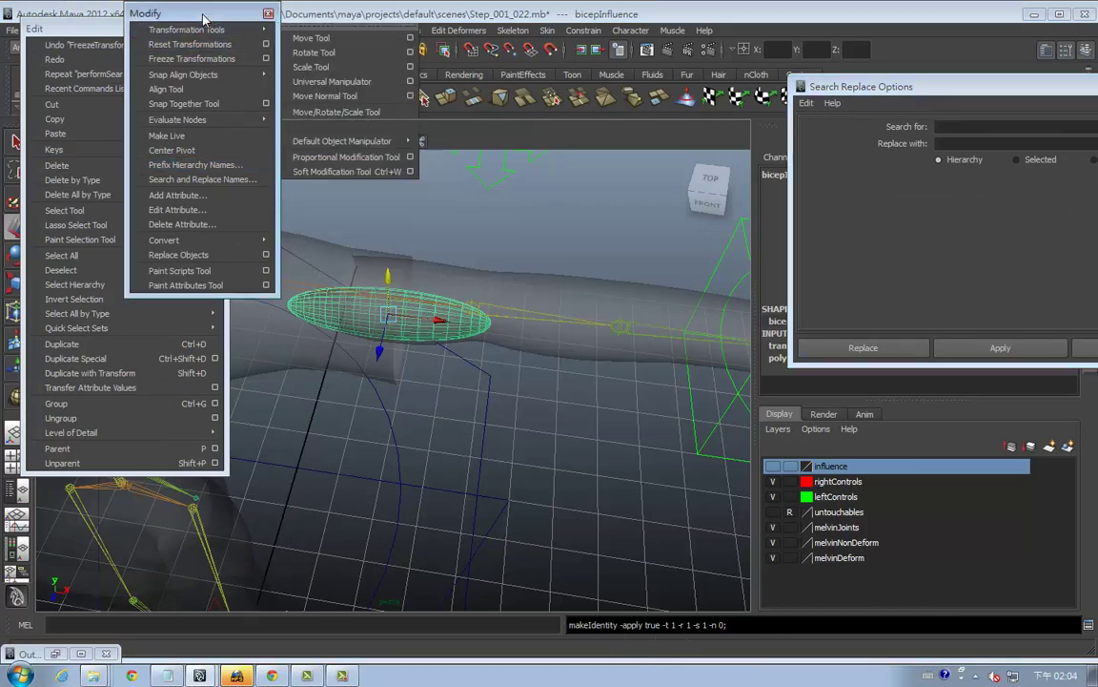
drag(194, 18, 345, 25)
key(ctrl+z)
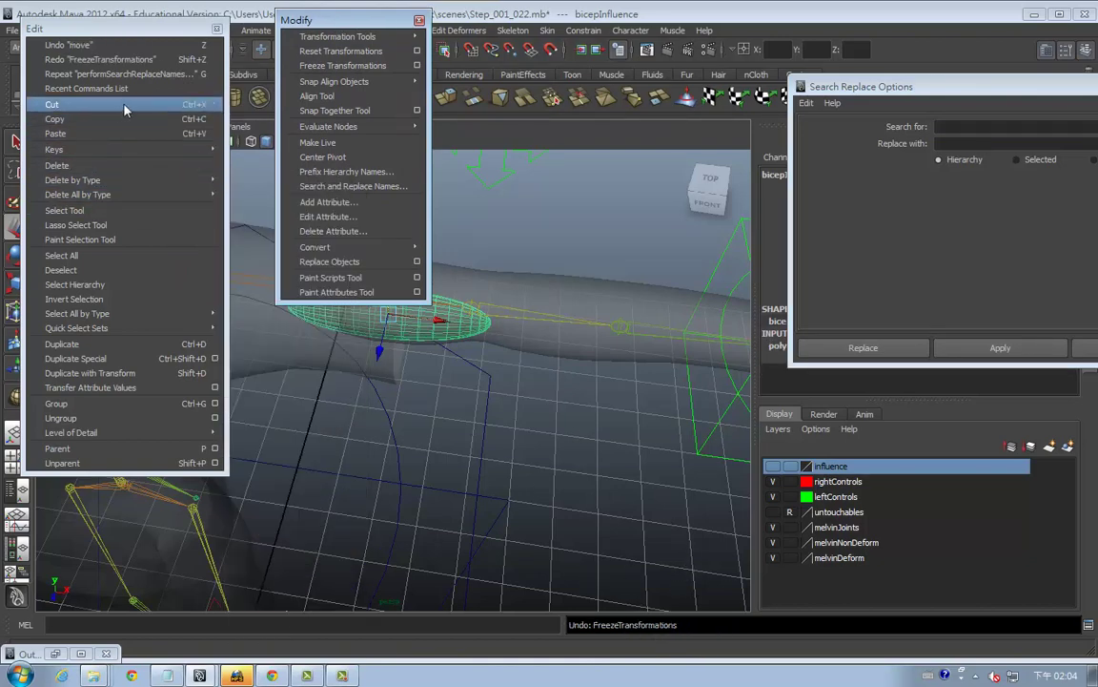
Step: Delete bicepInfluence's construction history via Delete by Type > History, then select the left arm
mouse_move(73, 180)
click(259, 169)
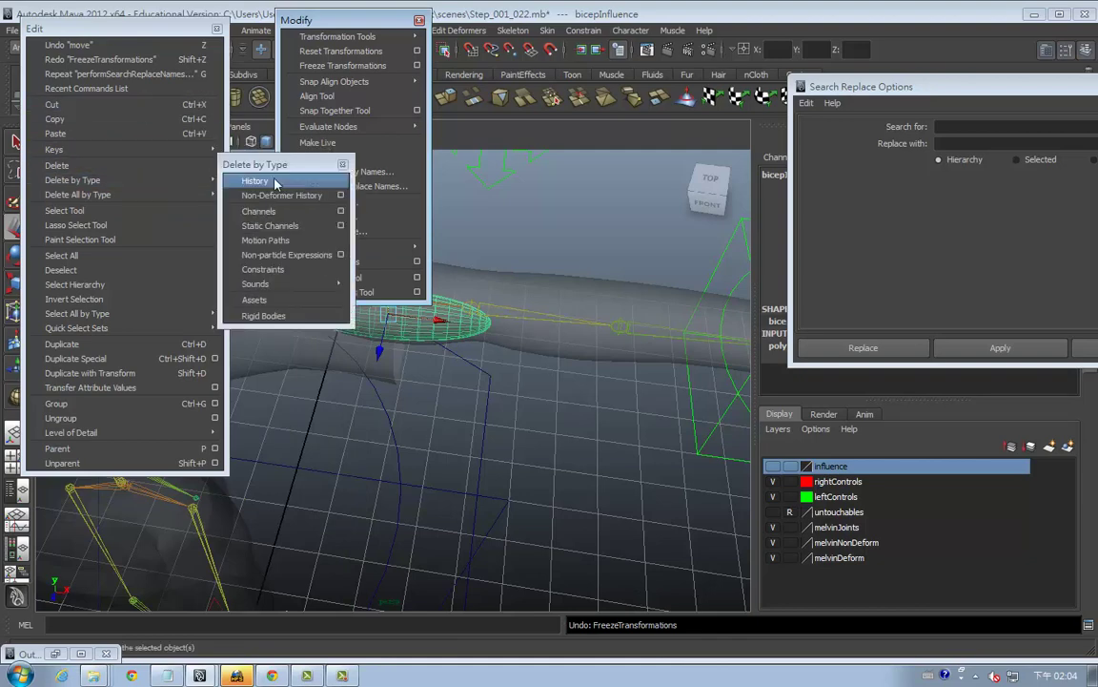
click(275, 181)
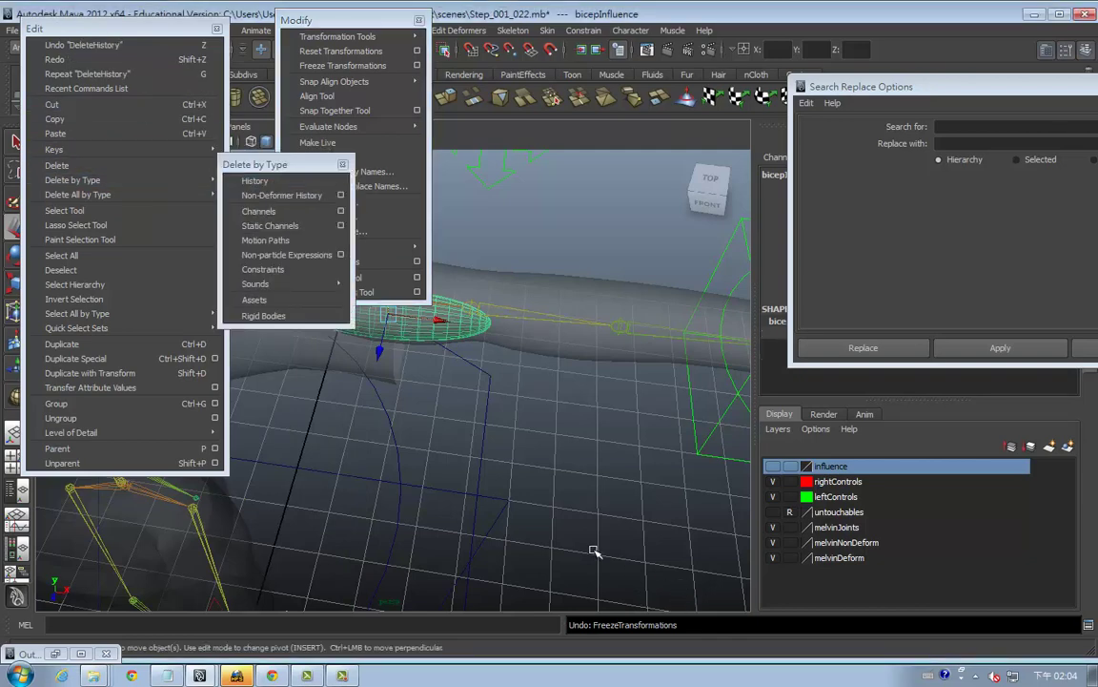
mouse_move(515, 562)
alt+mouse_down()
mouse_move(580, 554)
mouse_move(597, 512)
alt+mouse_up()
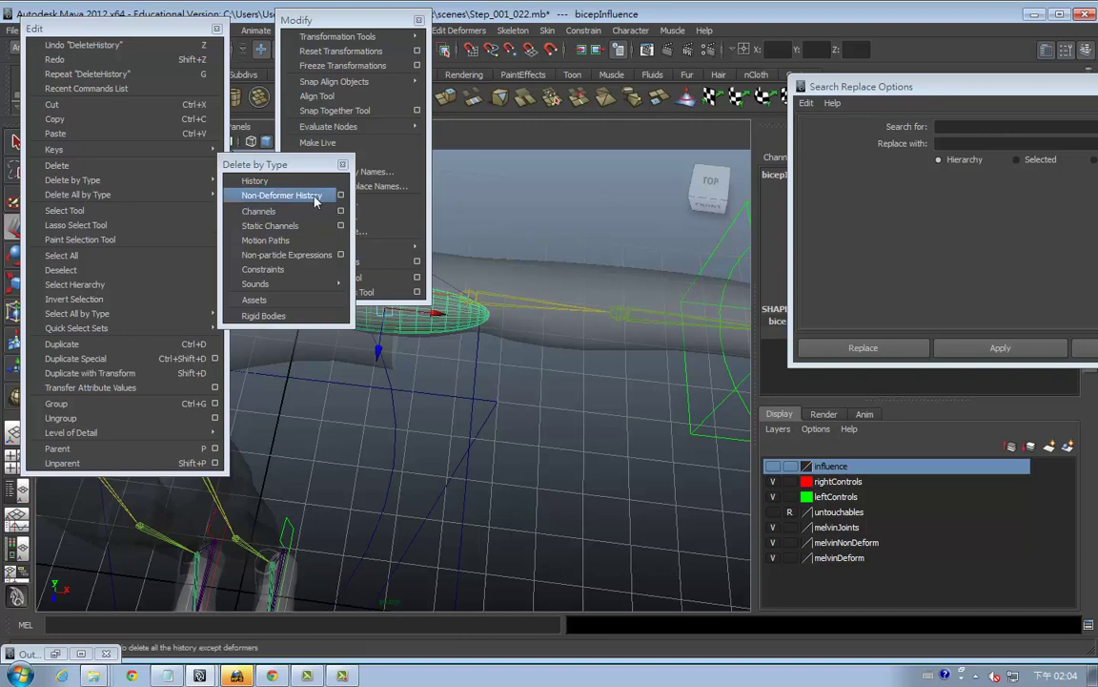
click(589, 266)
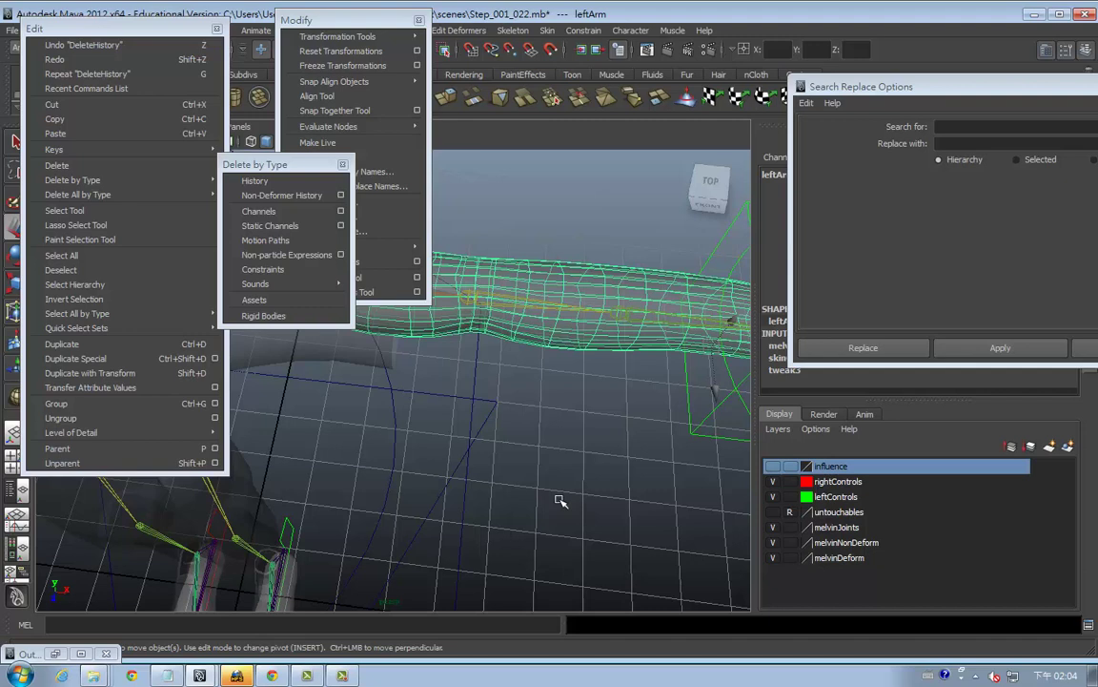
Step: Close the floating Delete by Type, Modify and Edit menu windows
click(342, 164)
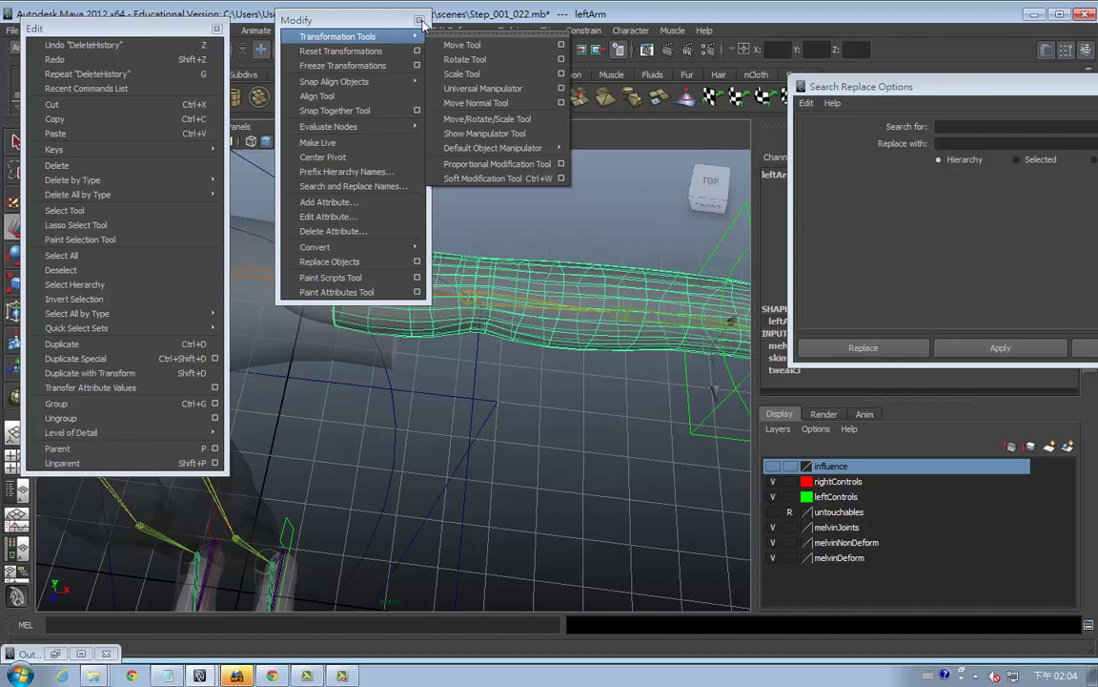
click(421, 20)
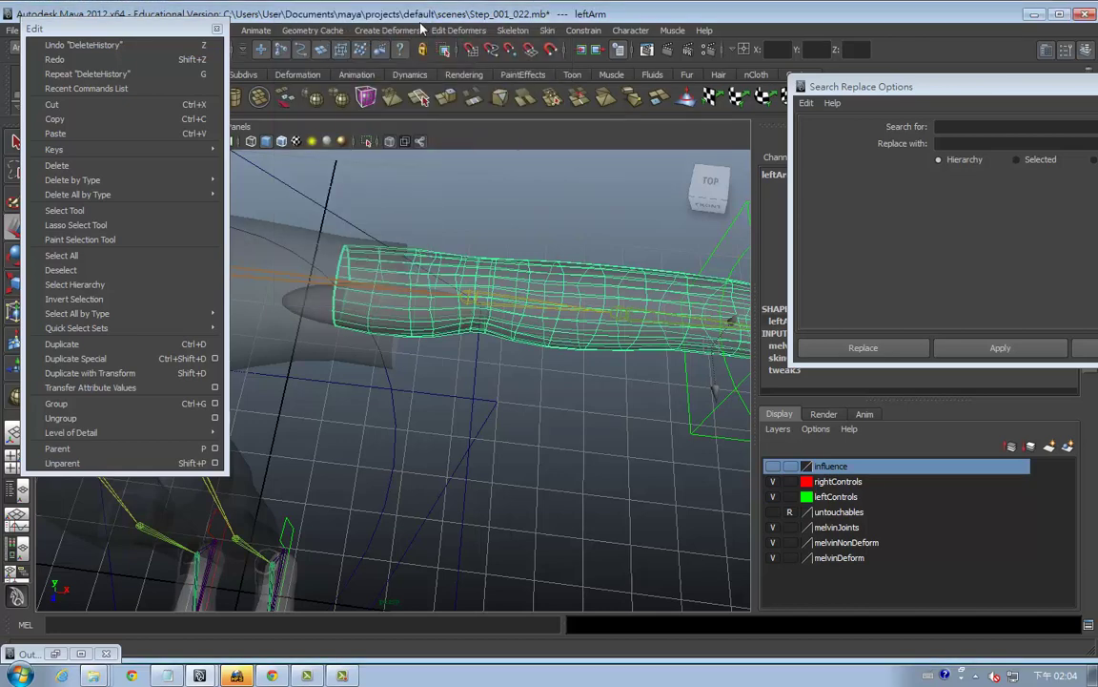
click(217, 31)
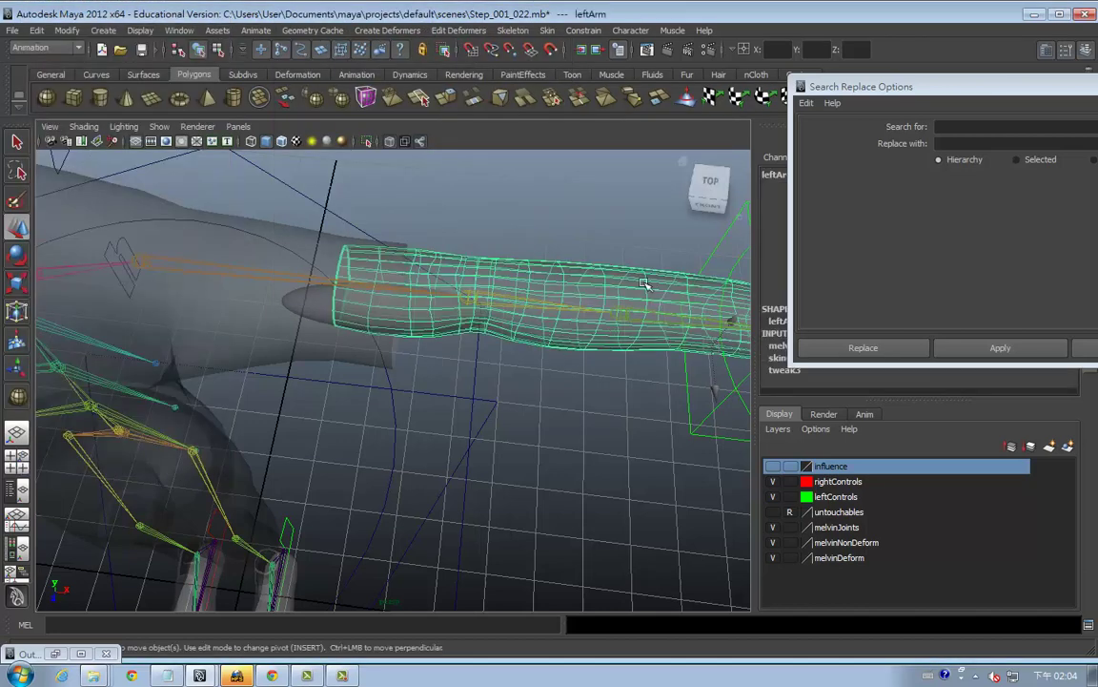
Step: Select the shirt mesh, switch to smooth shading, and hide the shirt
key(q)
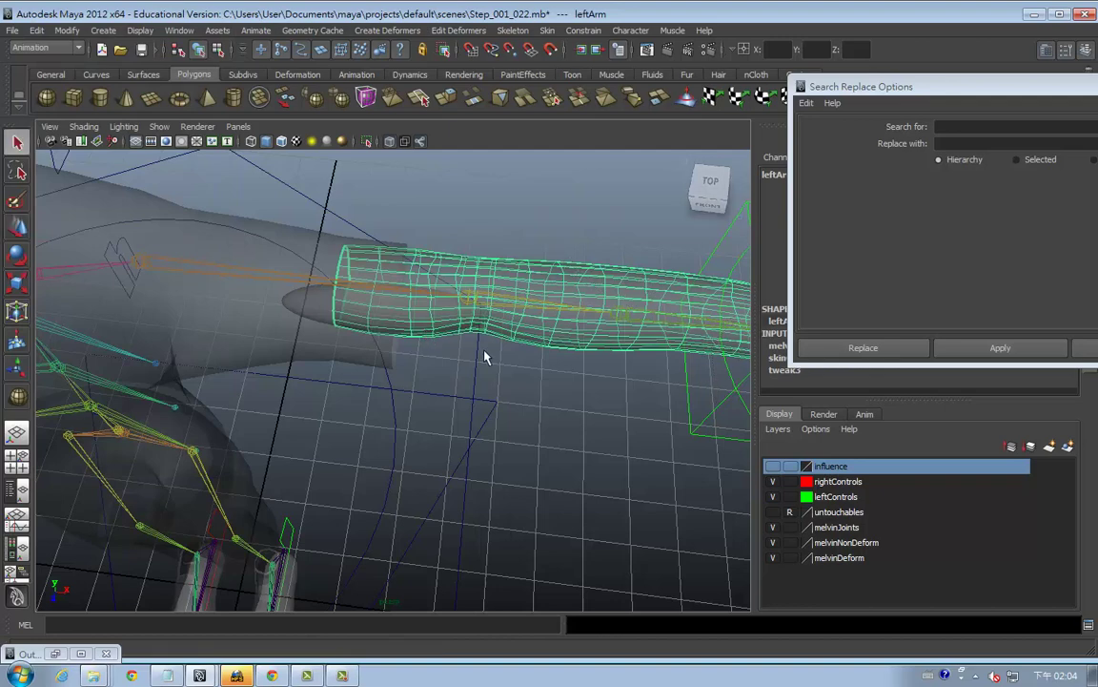
alt+drag(484, 357, 427, 297)
click(314, 336)
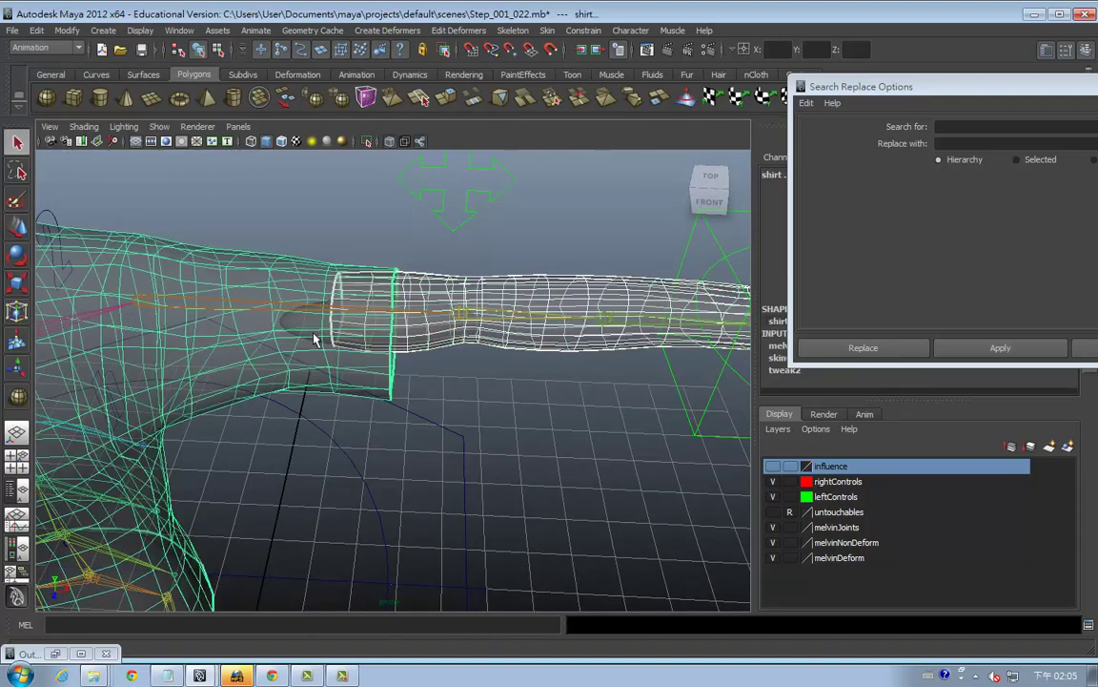
key(5)
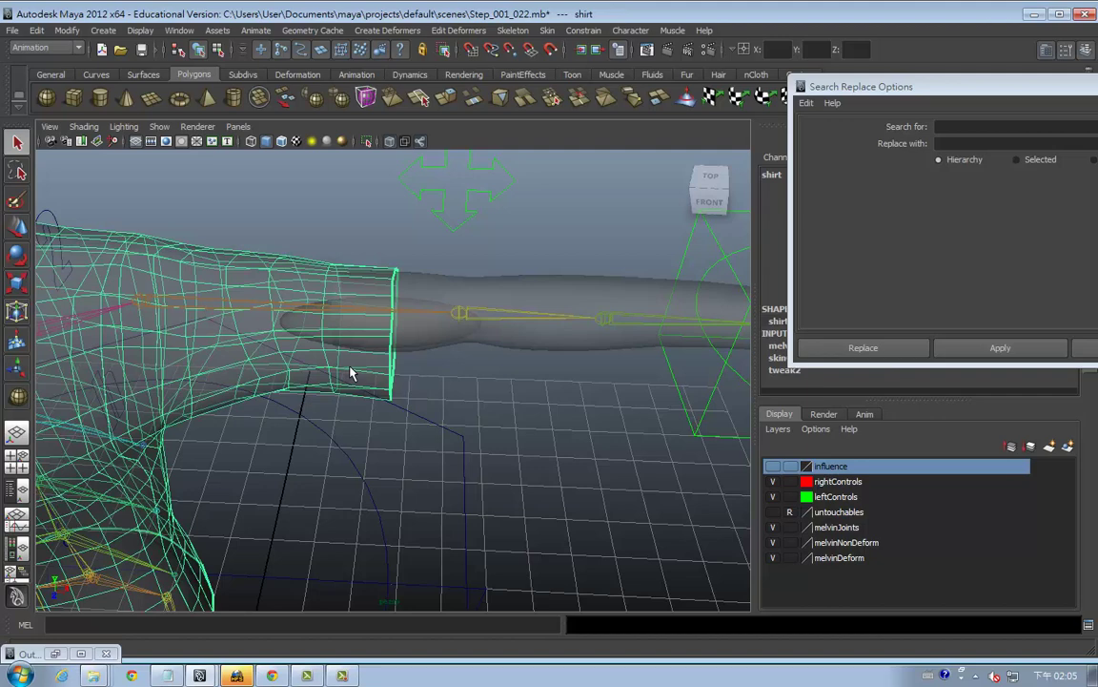
key(Delete)
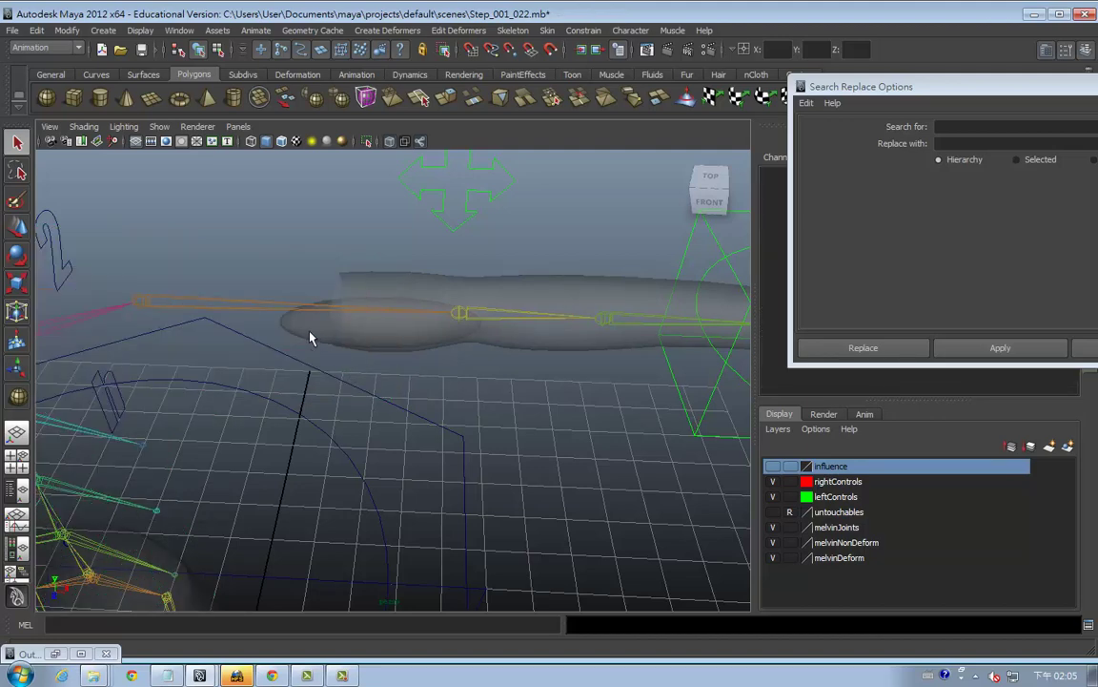
Step: Select leftArm and add the bicepInfluence sphere to the selection
click(310, 337)
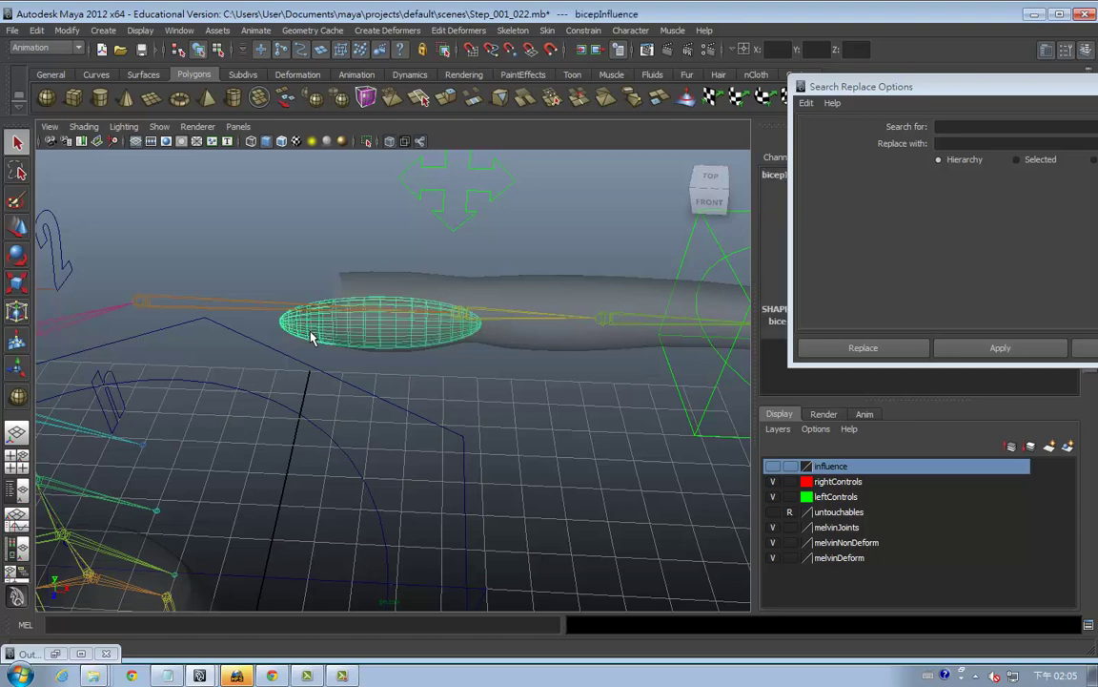
click(429, 318)
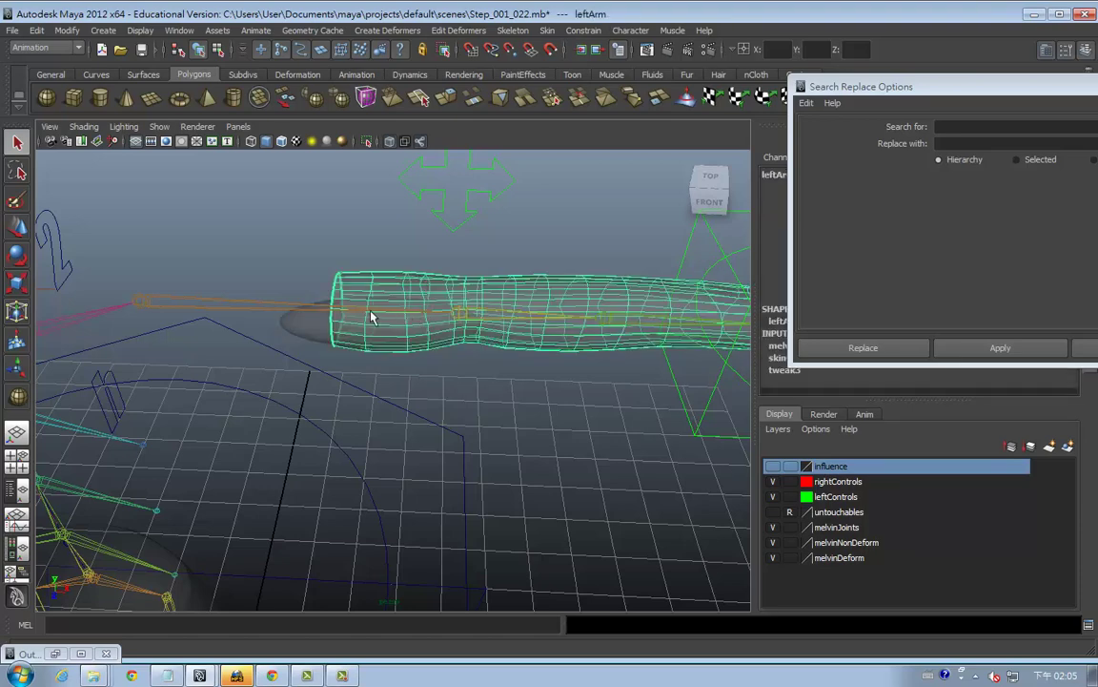
alt+drag(473, 407, 399, 396)
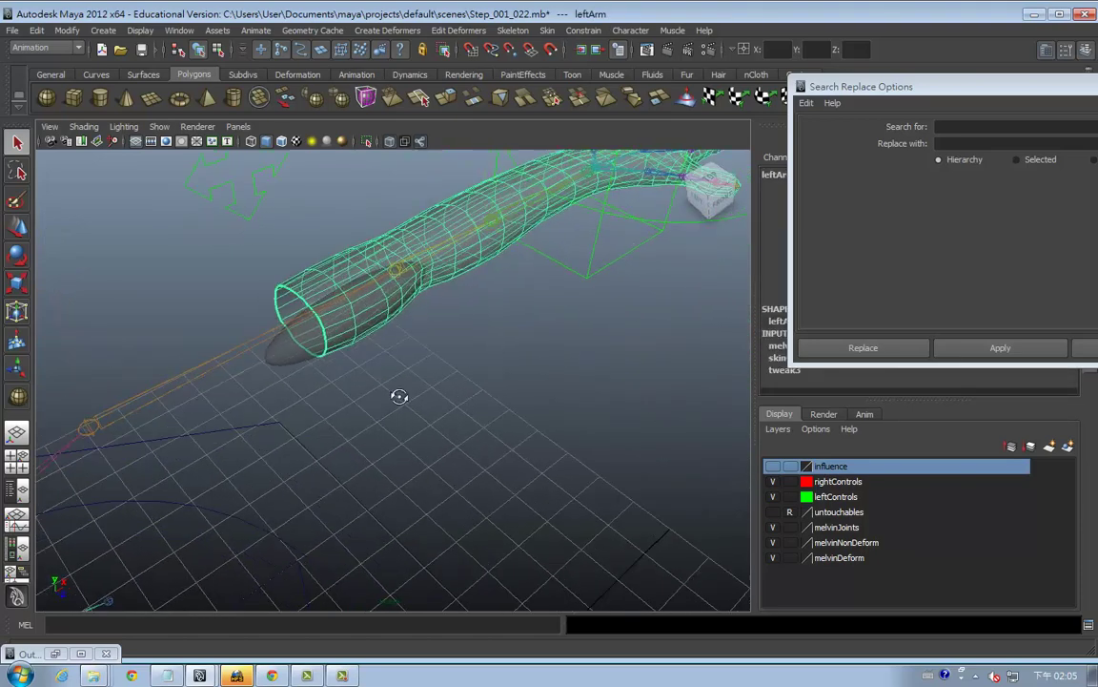
click(306, 344)
mouse_move(362, 480)
alt+mouse_down()
mouse_move(389, 423)
mouse_move(314, 331)
alt+mouse_up()
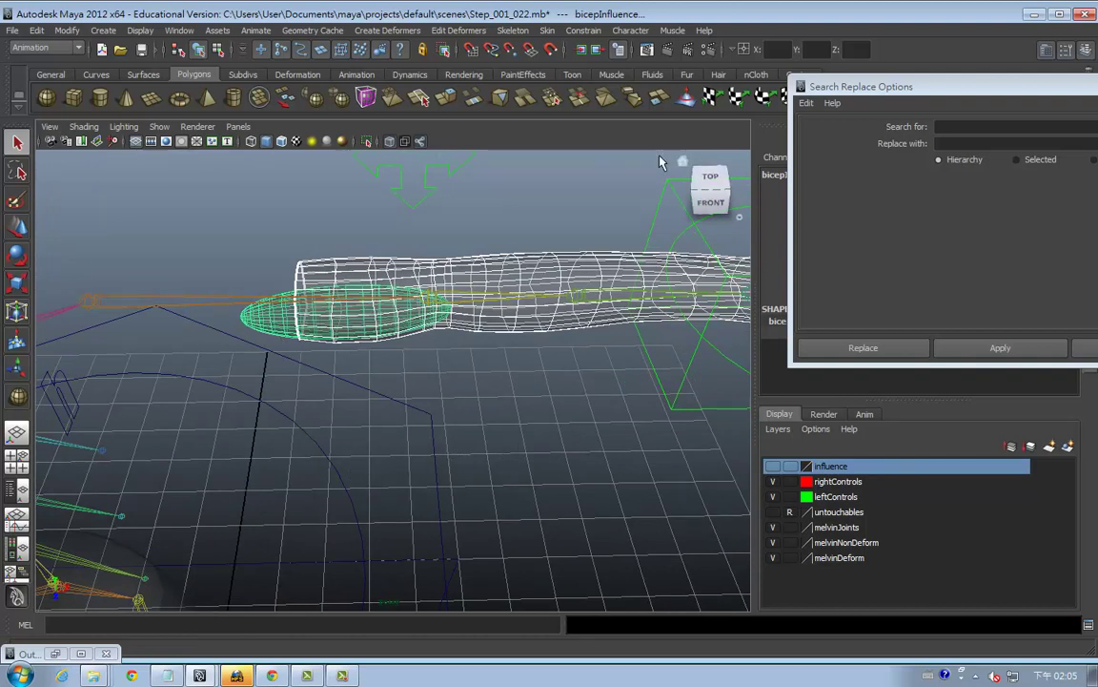
Step: Tear off the Skin > Edit Smooth Skin menu and open the Add Influence options
click(546, 30)
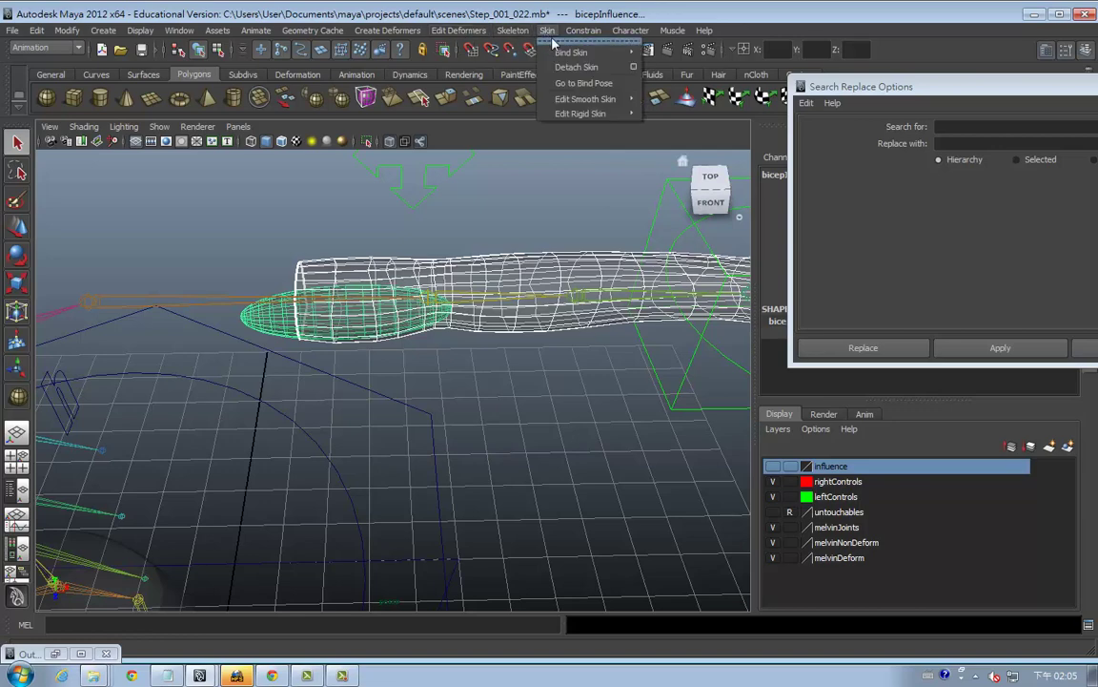
click(552, 43)
click(675, 80)
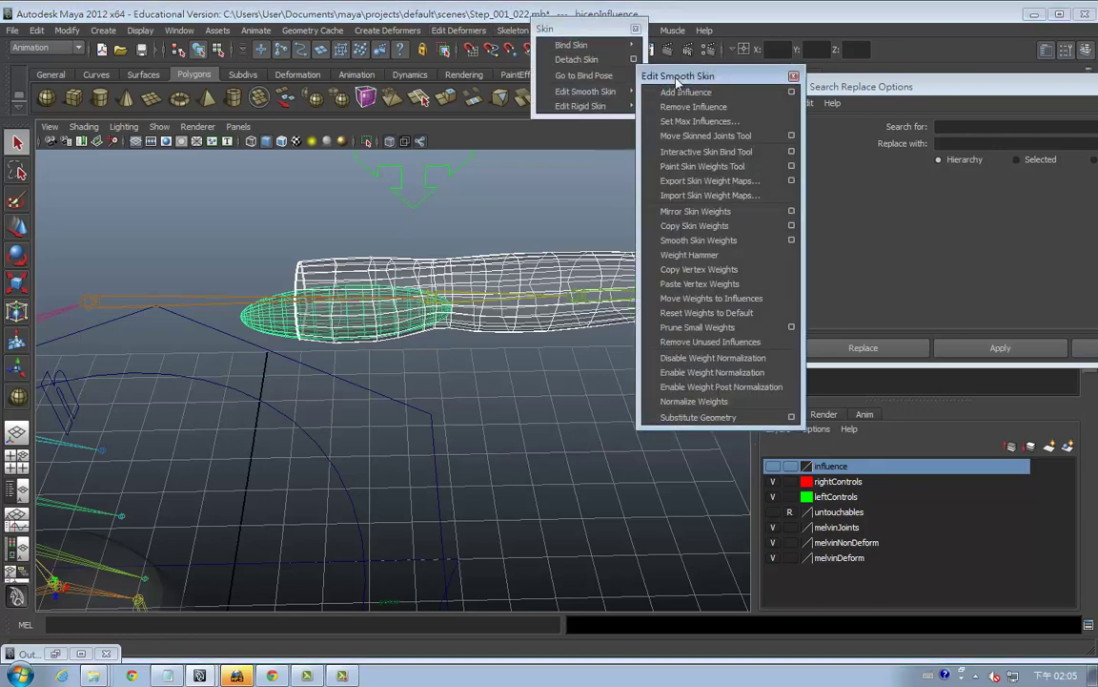
drag(677, 81, 676, 99)
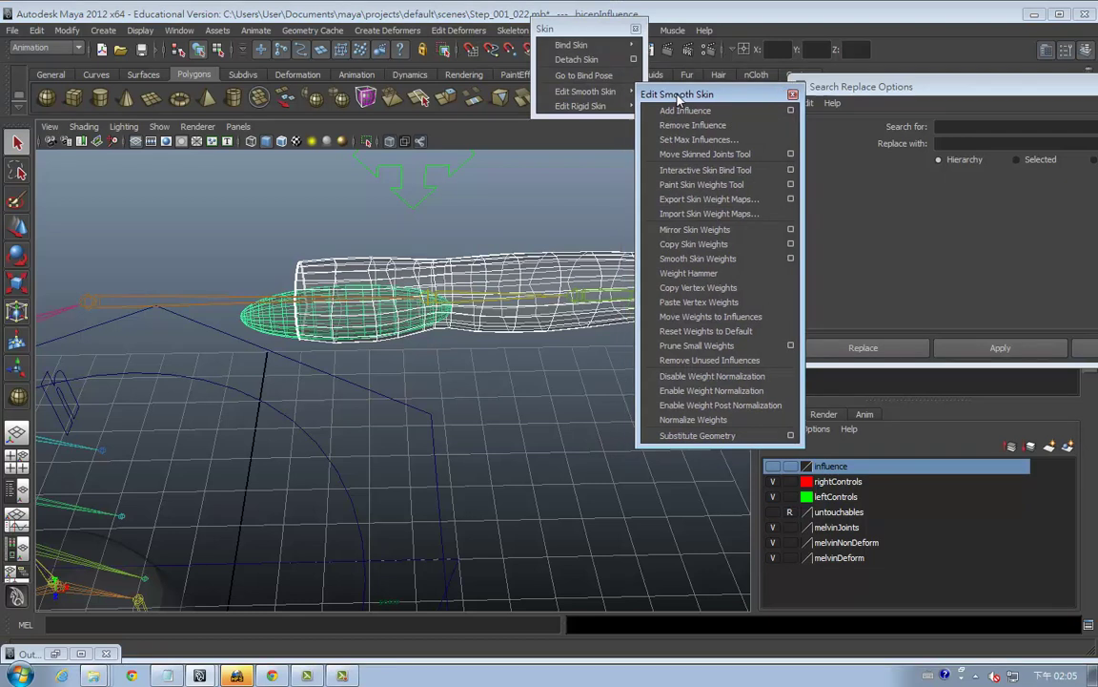
click(790, 110)
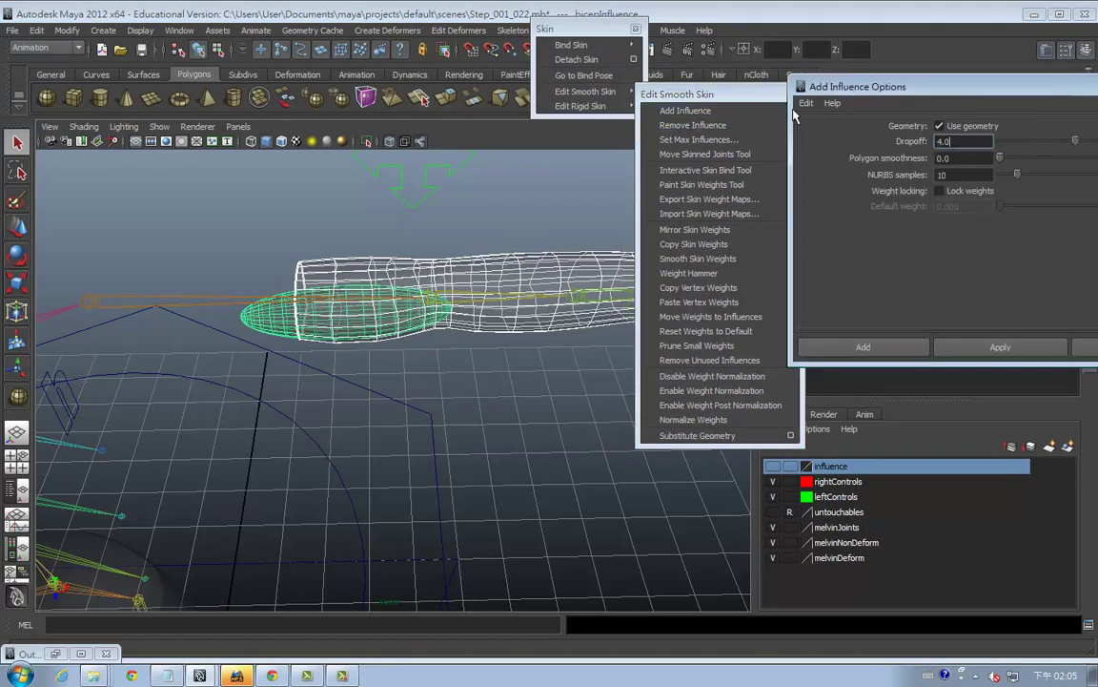
Step: Reset Add Influence to defaults (Use geometry, dropoff 4.0) and add bicepInfluence to the arm
click(965, 145)
click(806, 102)
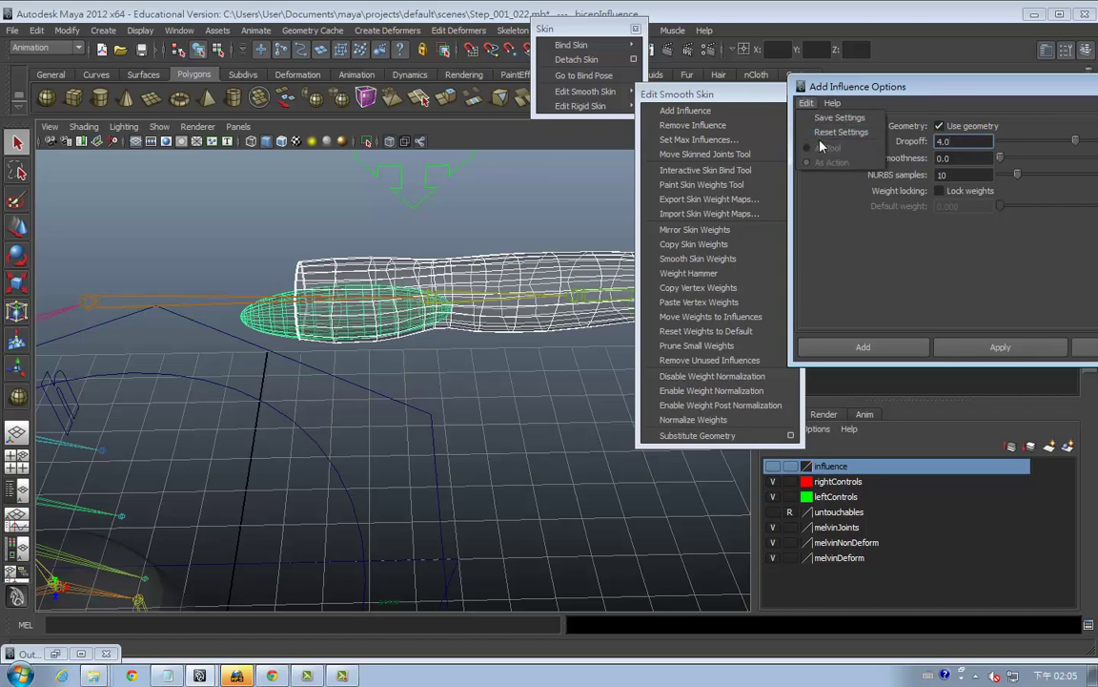
click(822, 135)
click(807, 102)
click(853, 133)
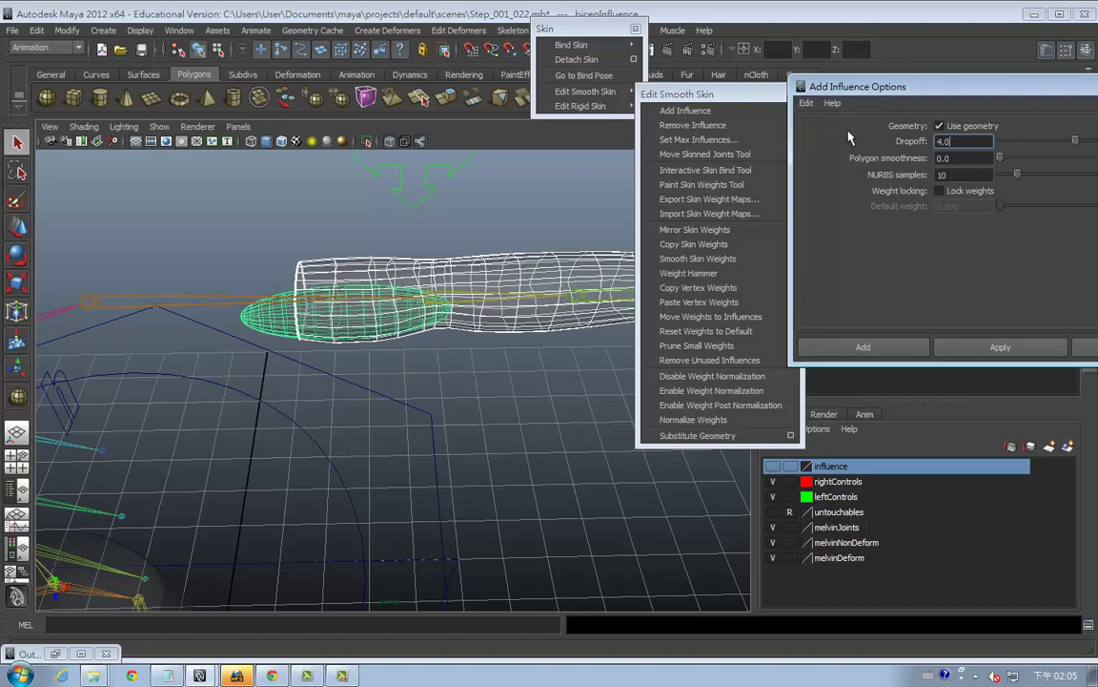
click(876, 352)
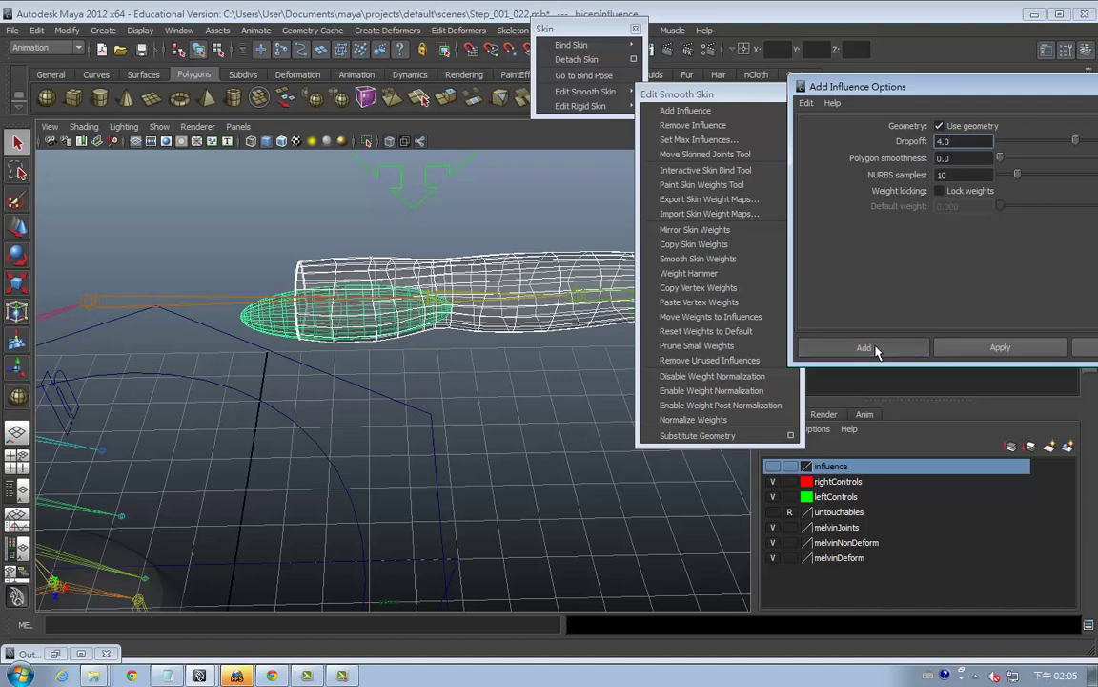
click(876, 350)
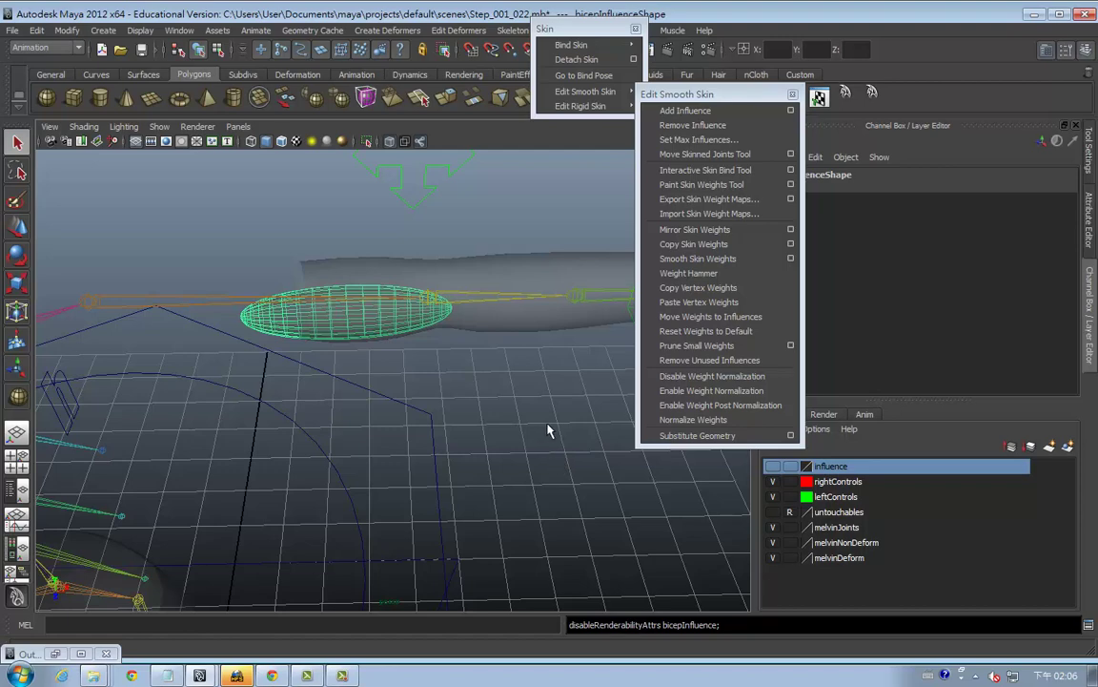
click(515, 392)
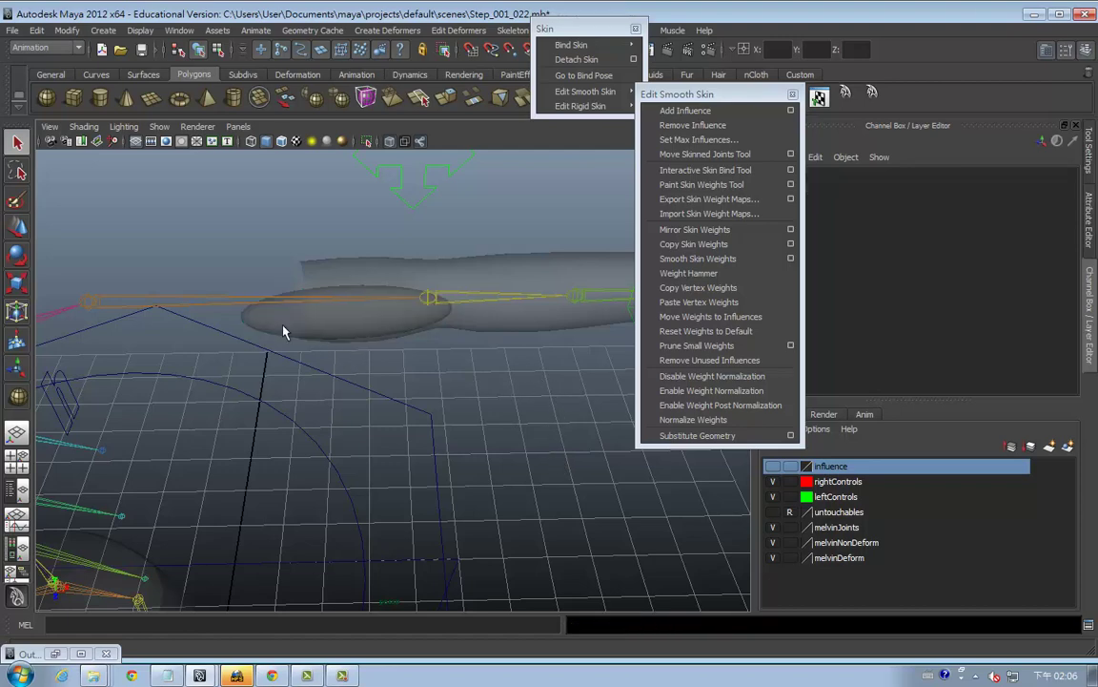
click(277, 320)
alt+drag(351, 322, 464, 341)
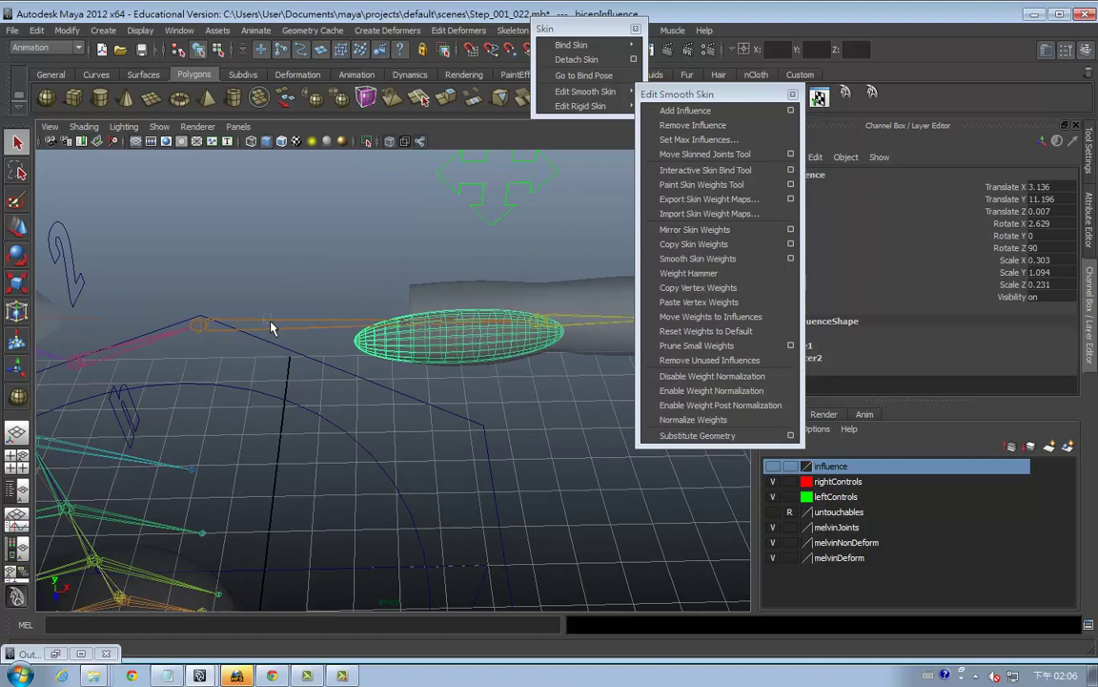
click(199, 325)
alt+drag(282, 317, 272, 356)
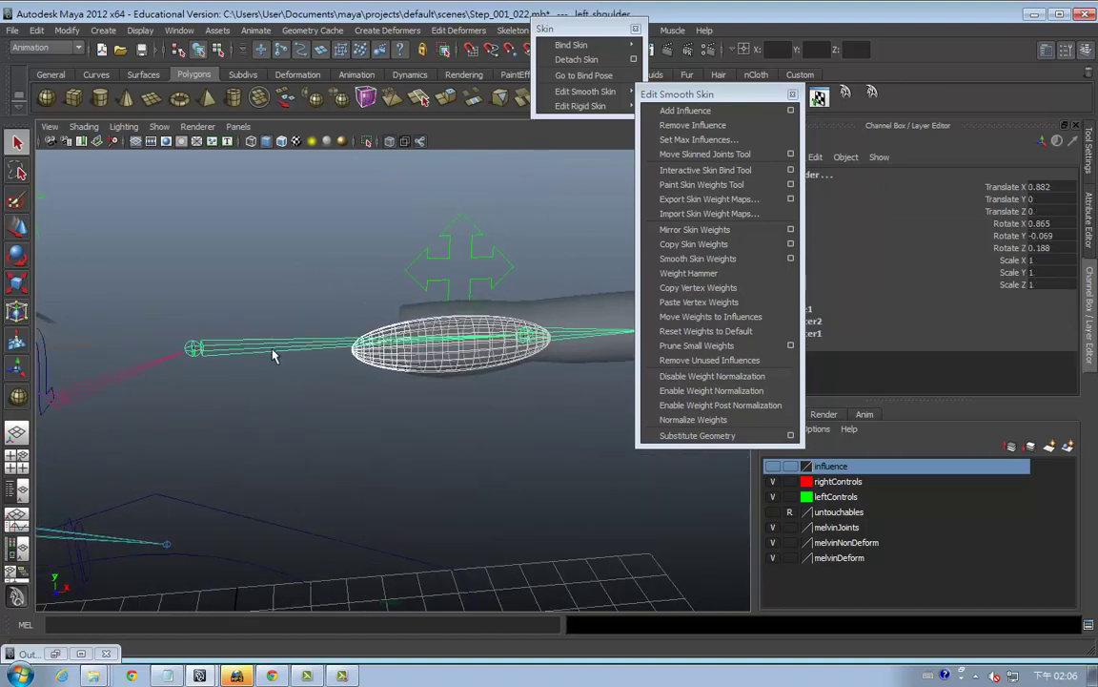
alt+drag(377, 387, 404, 311)
click(362, 363)
click(344, 362)
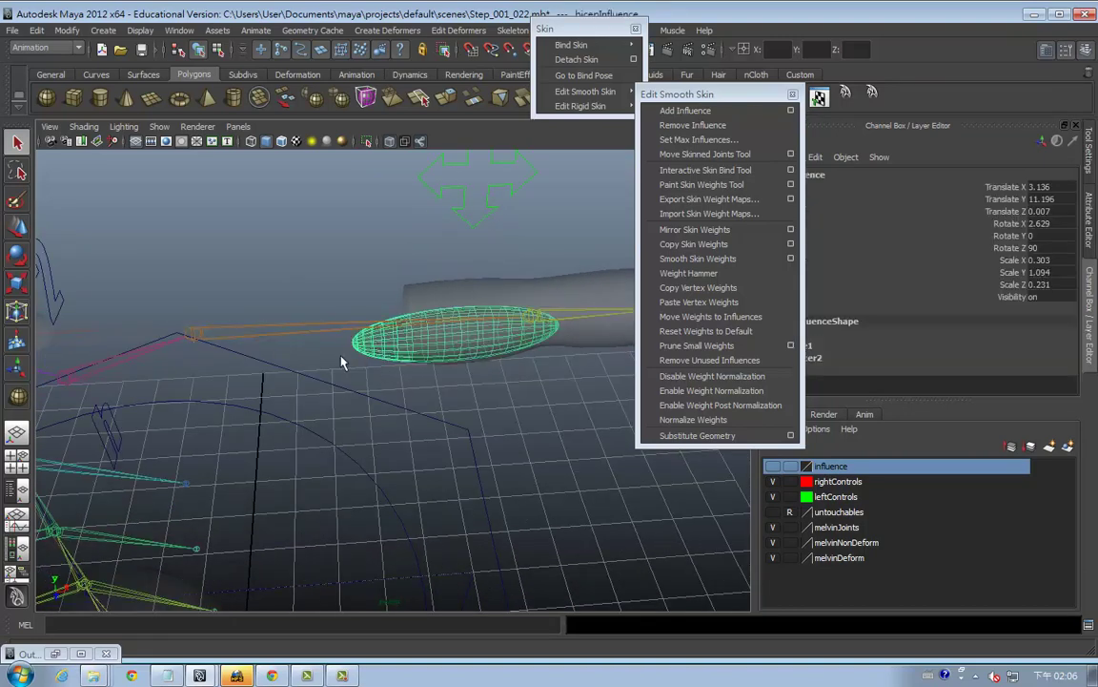
click(278, 333)
click(270, 333)
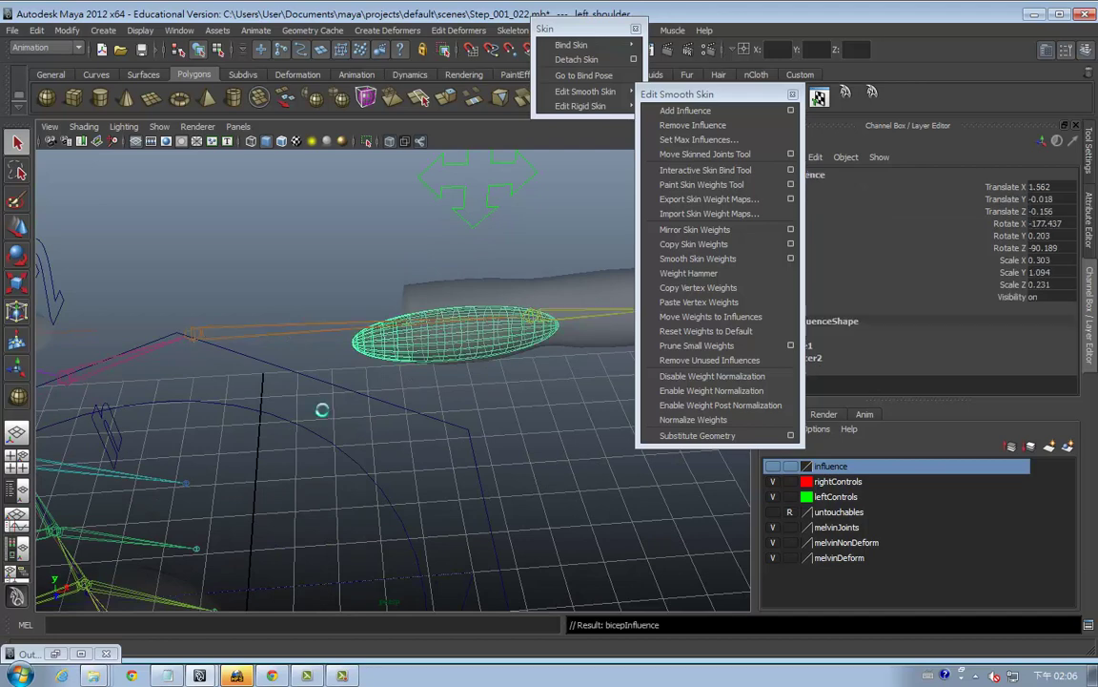
click(270, 333)
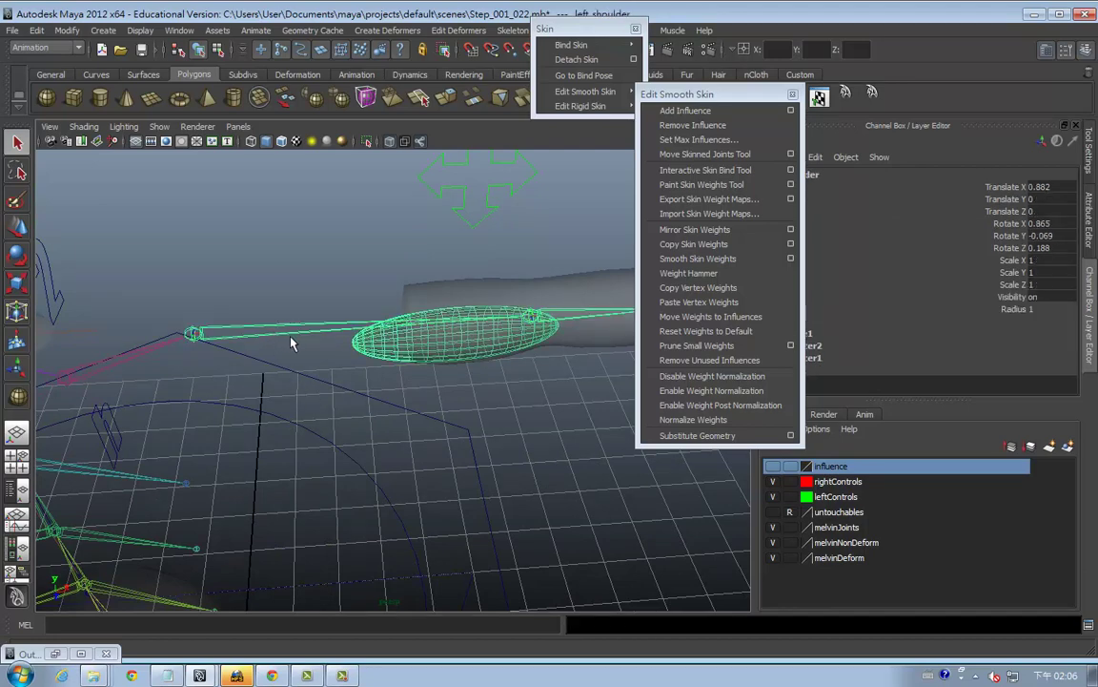
key(e)
drag(240, 362, 229, 373)
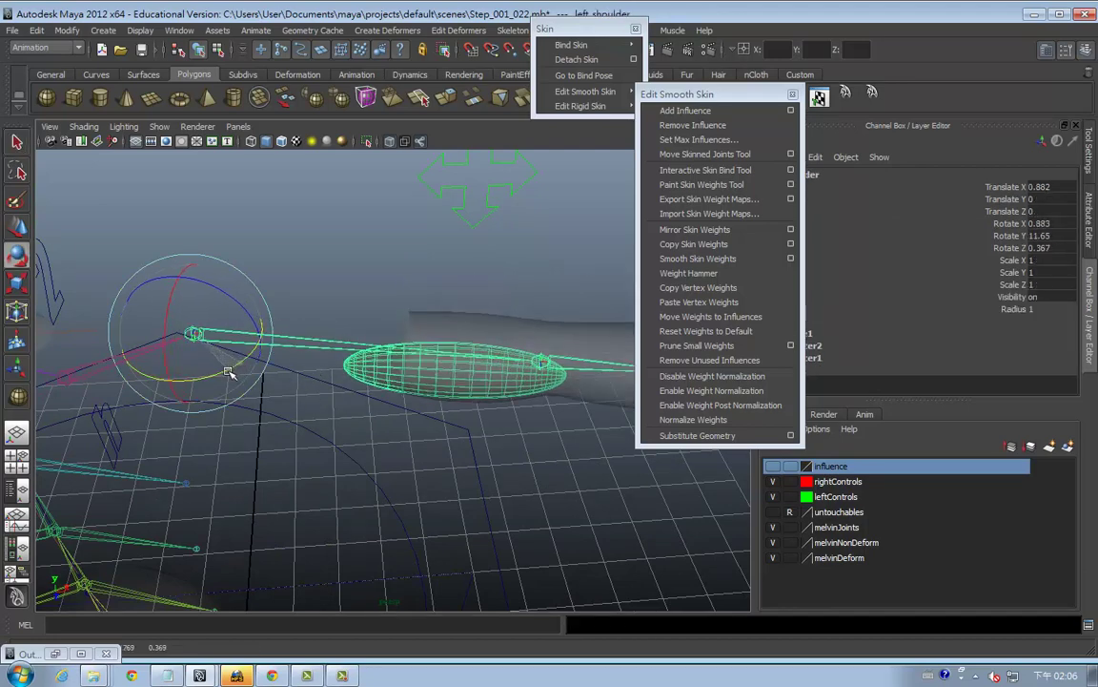
key(ctrl+z)
click(510, 419)
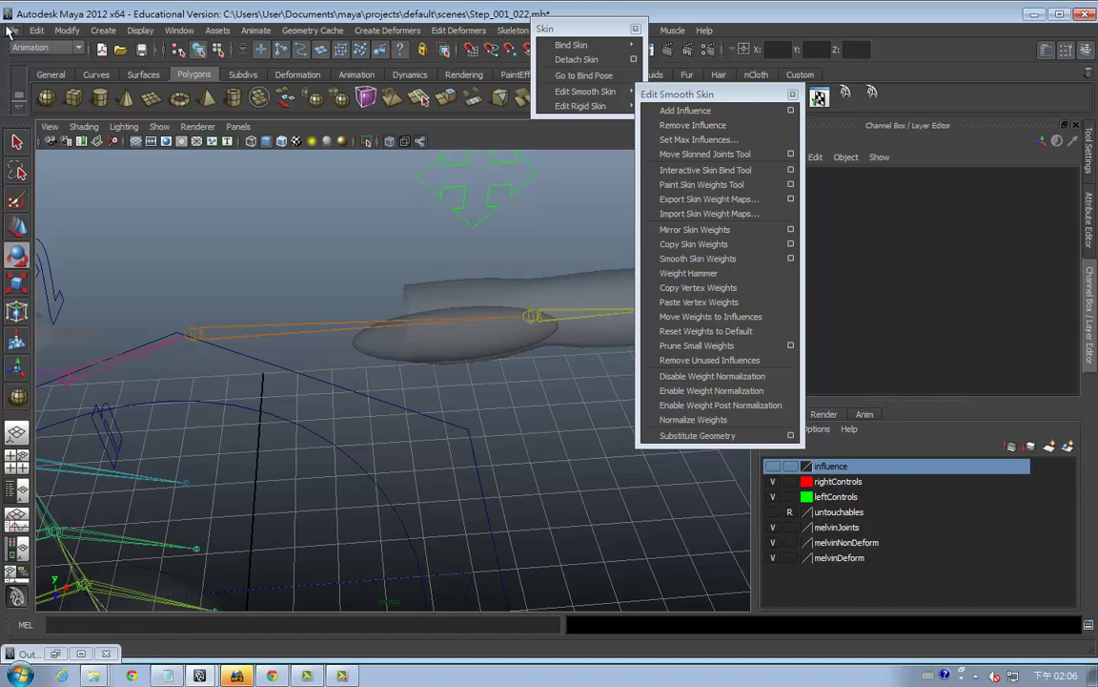
Step: Save the scene as Step_001_023.mb, bumping the version number from 022
click(11, 29)
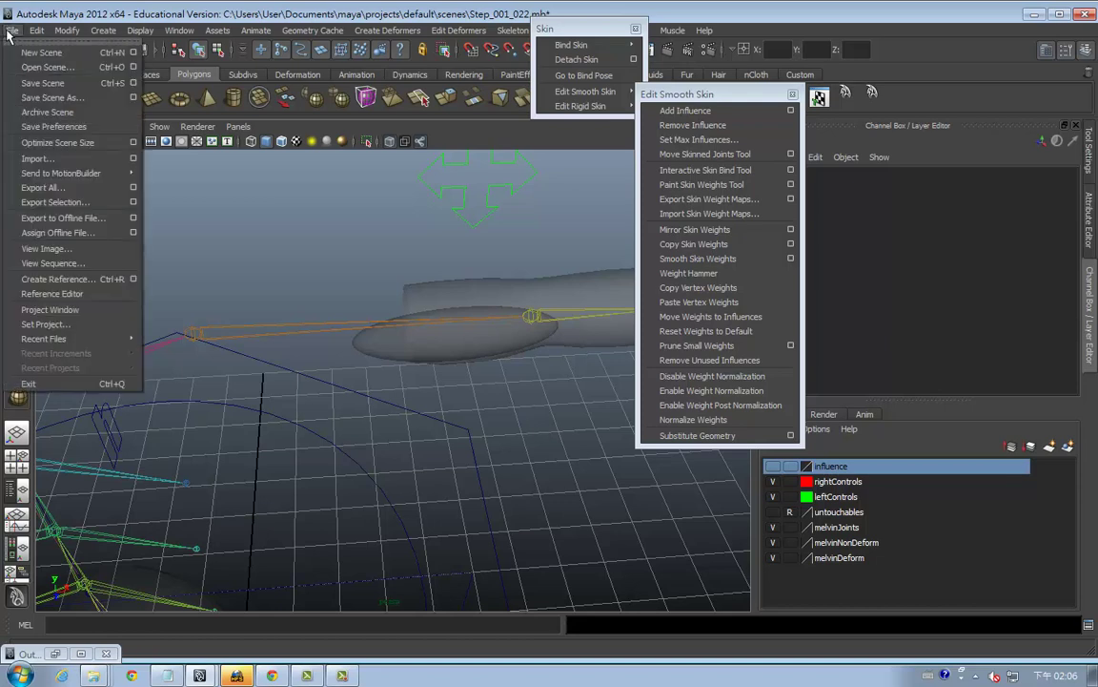
click(38, 98)
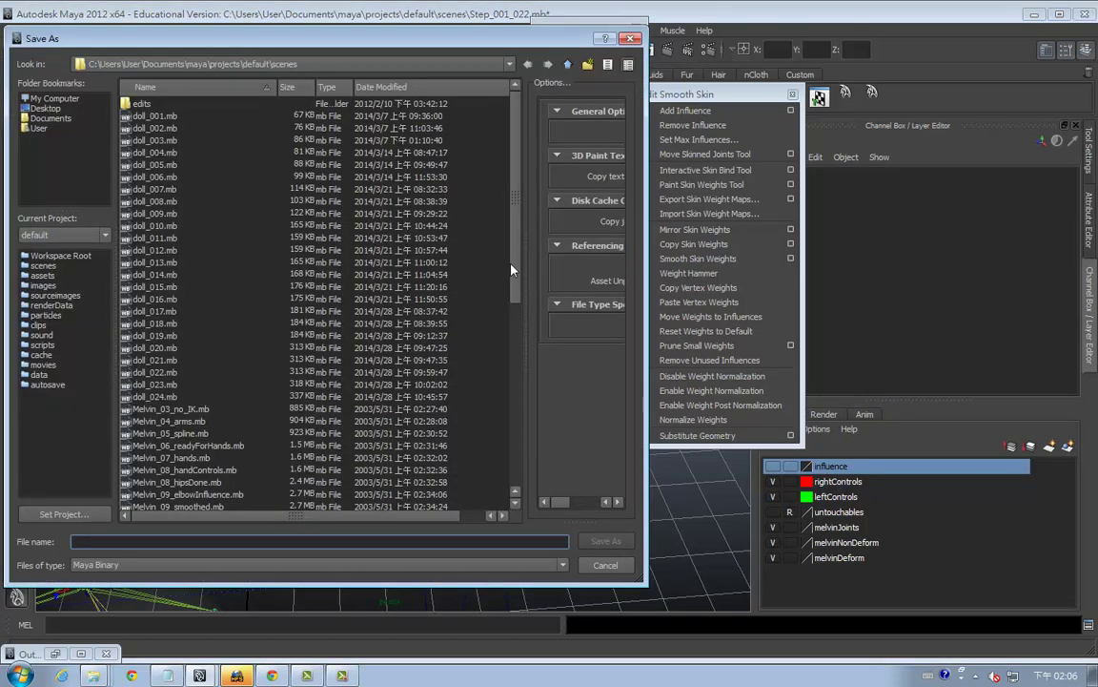
scroll(451, 391, down, 9)
scroll(448, 410, down, 1)
click(191, 458)
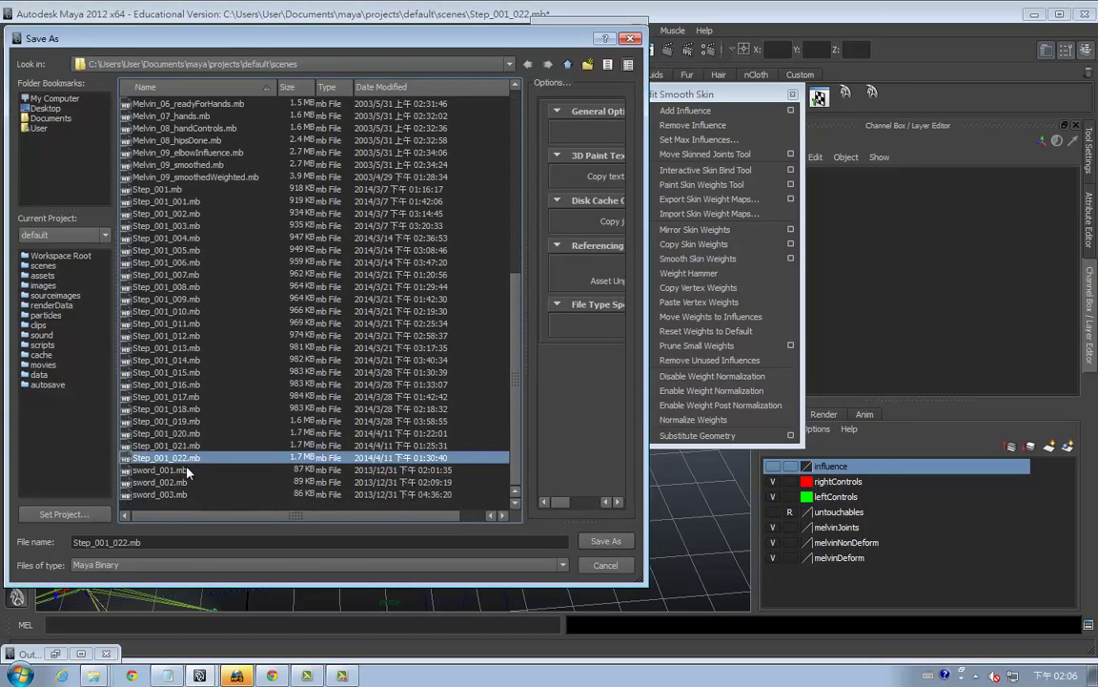
click(139, 541)
key(BackSpace)
text(3)
click(605, 541)
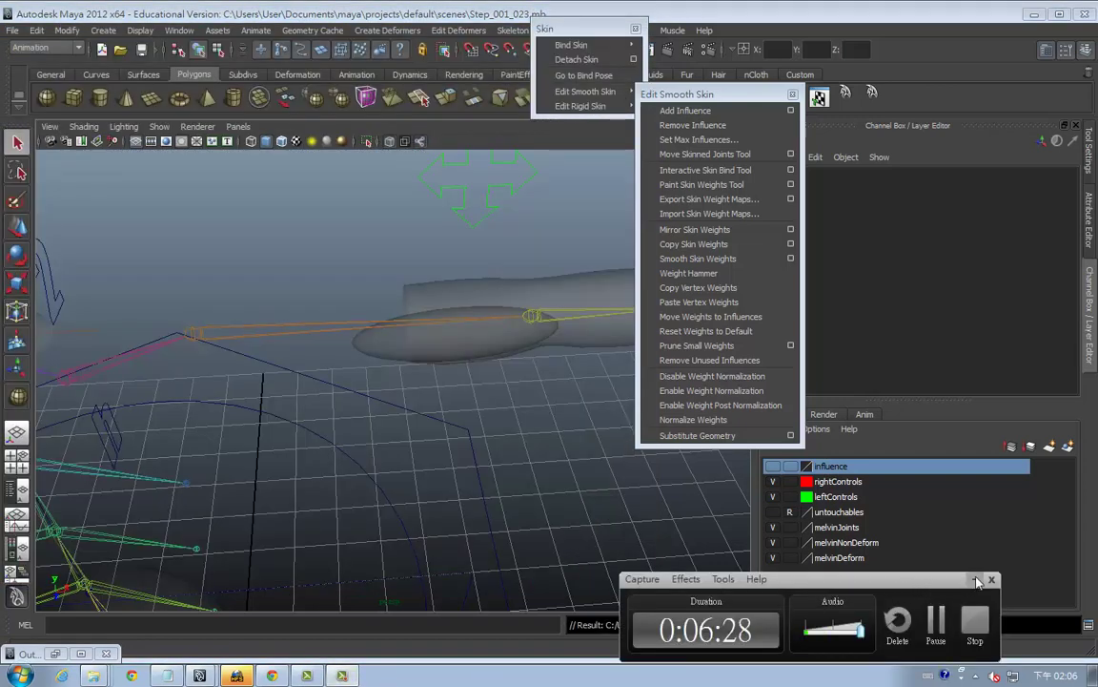
click(54, 653)
Step: Parent bicepInfluenceBase under left_shoulder from the Outliner
drag(420, 432, 721, 72)
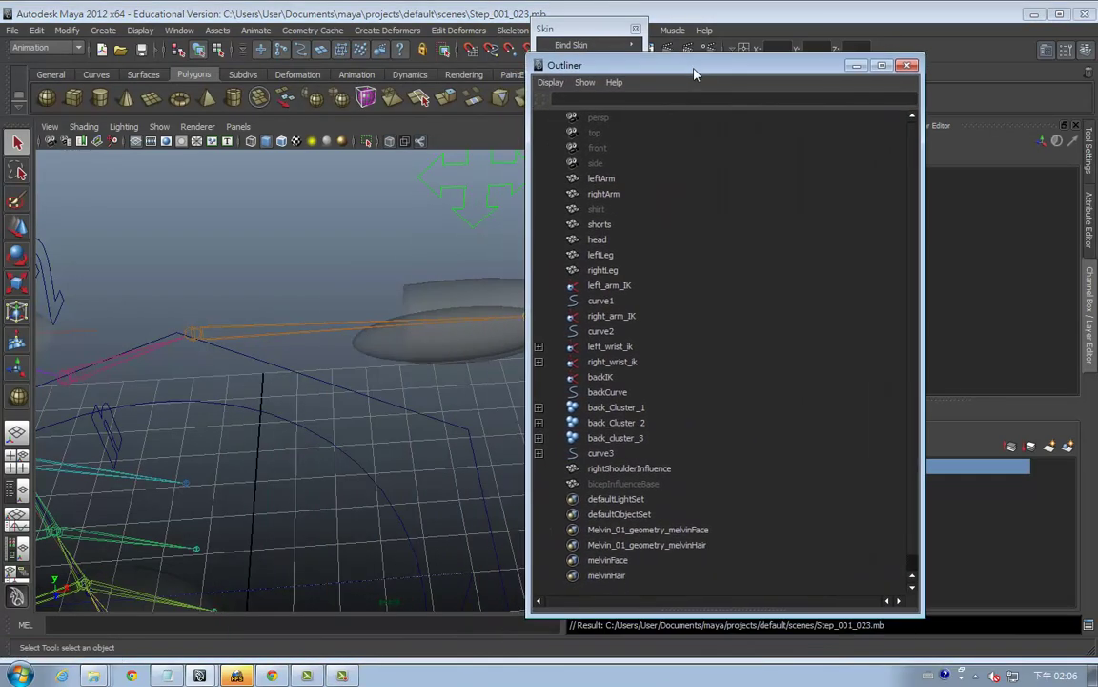
click(630, 485)
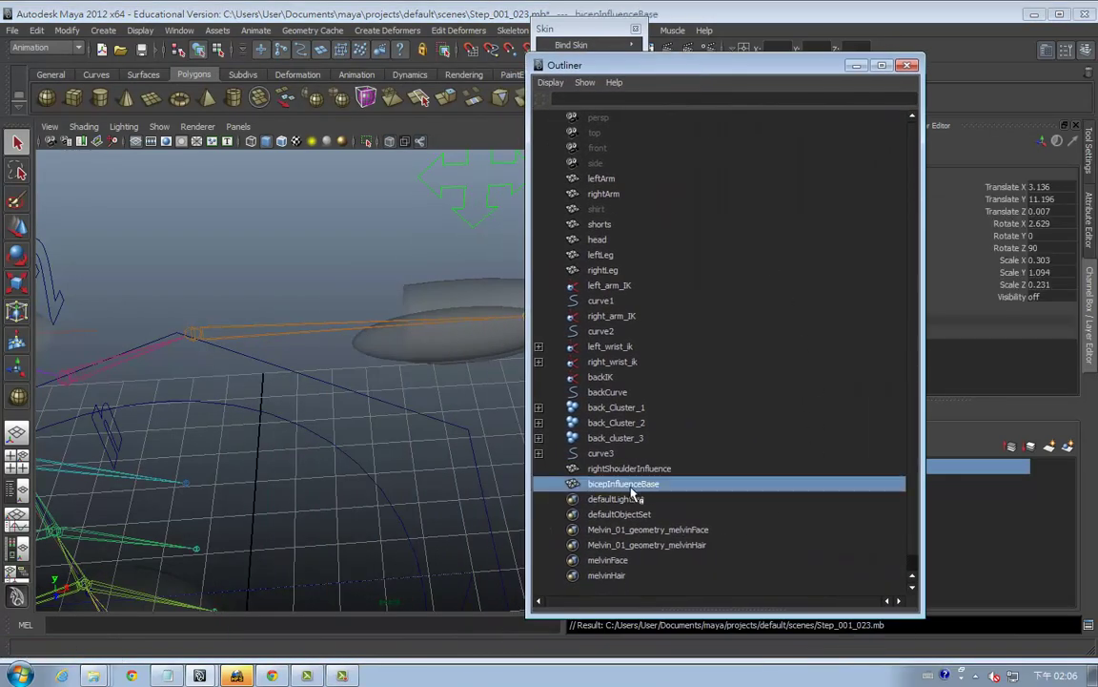
click(264, 333)
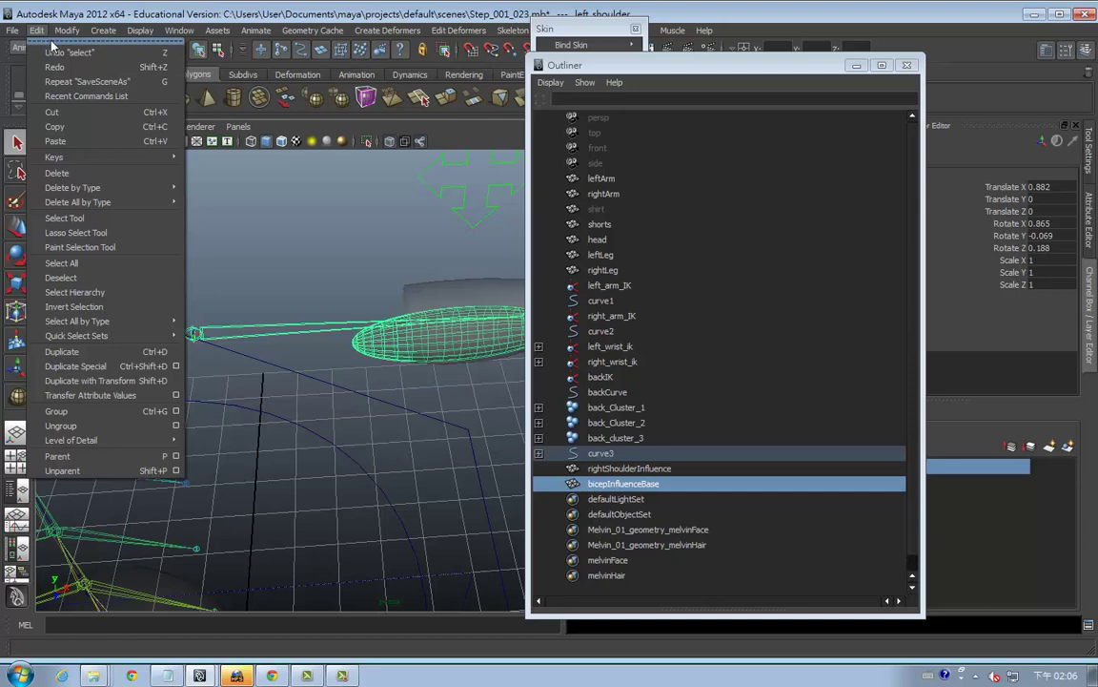
click(77, 450)
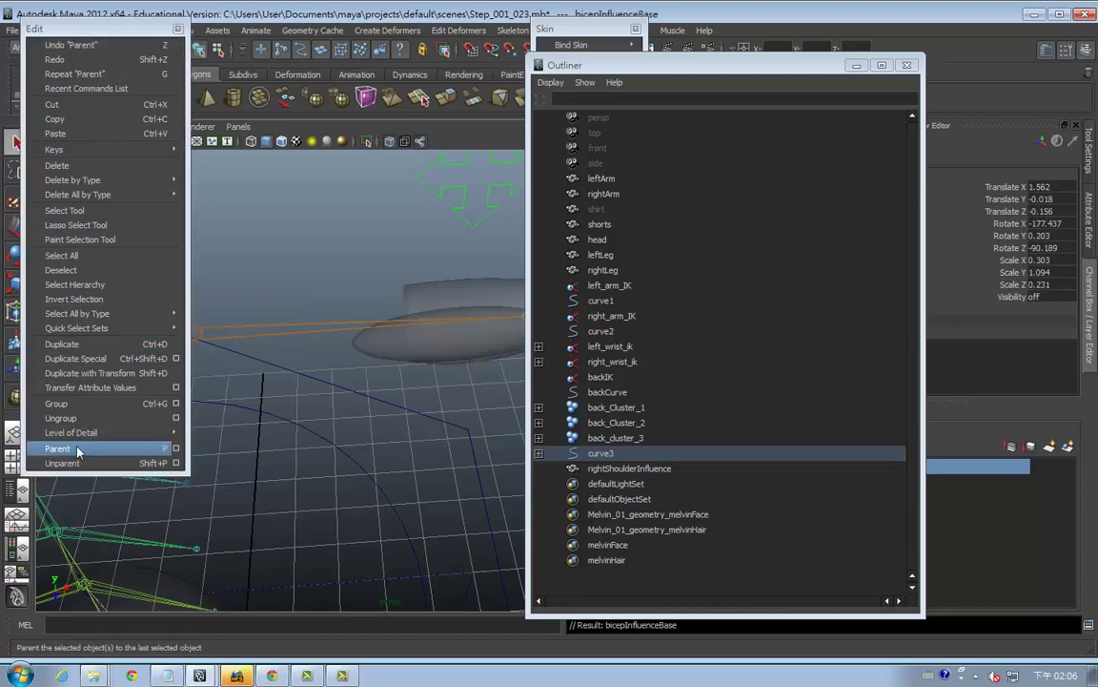
Step: Test-rotate the left shoulder and undo, then minimize the Outliner and close the Edit tear-off
alt+drag(270, 379, 333, 370)
click(333, 370)
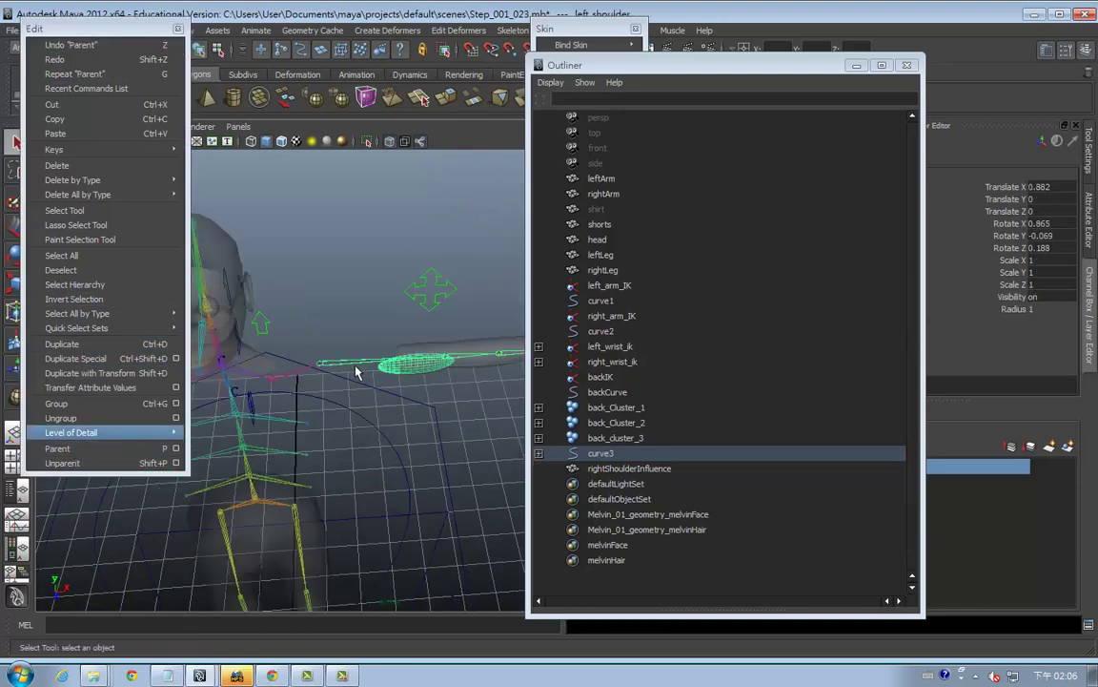
key(e)
drag(372, 394, 448, 379)
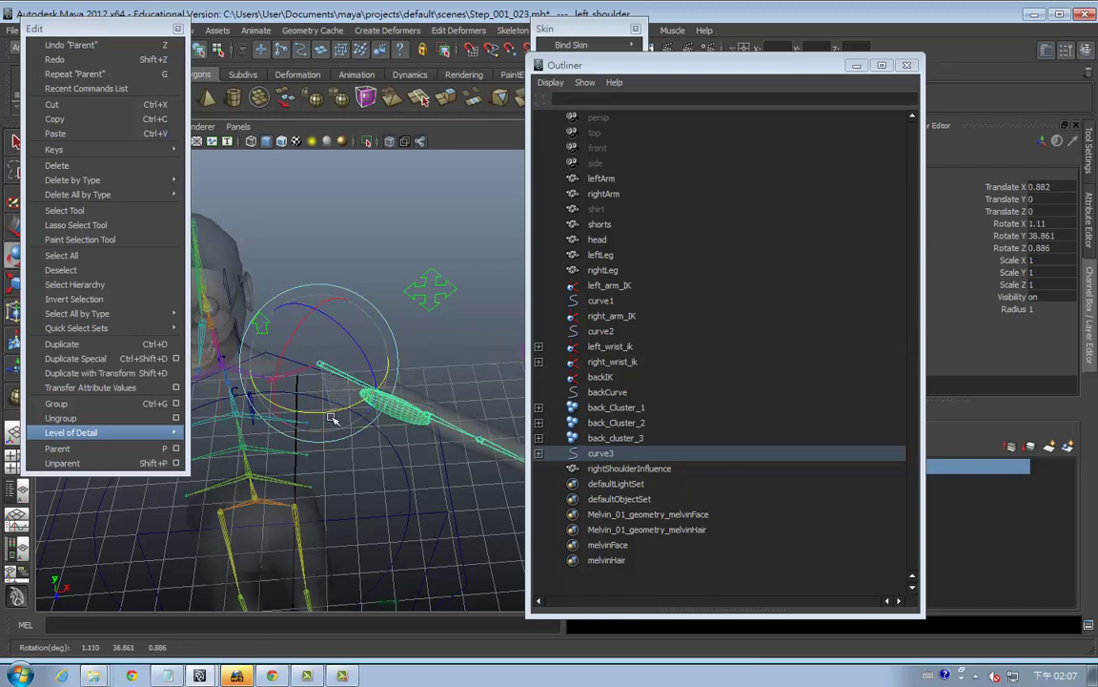
key(ctrl+z)
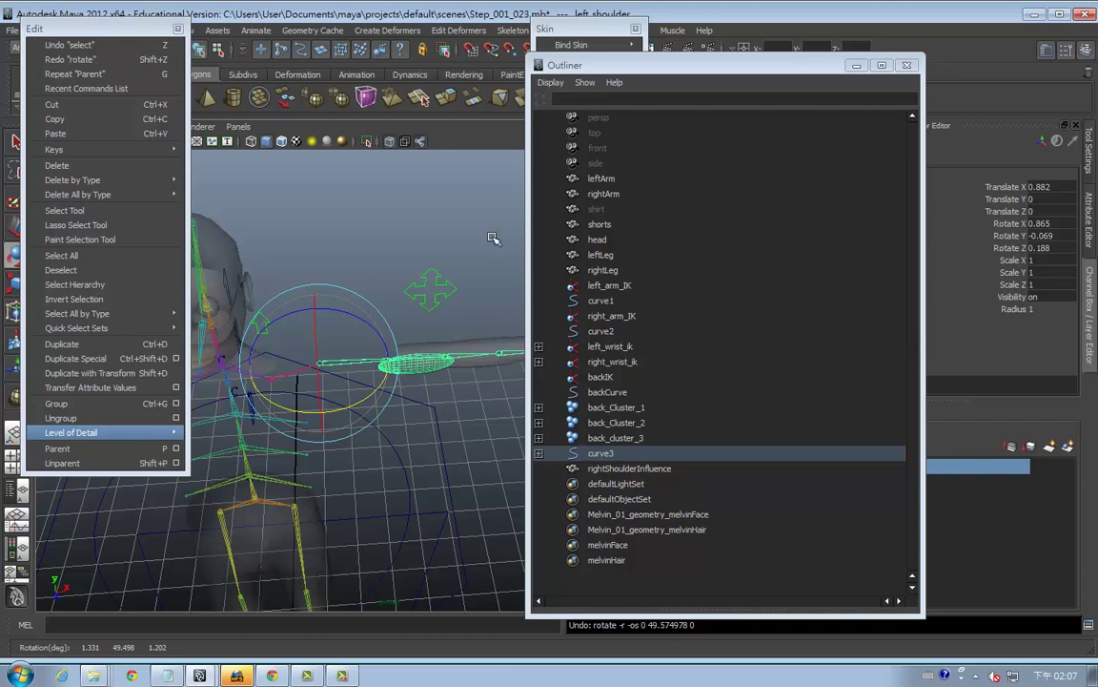
click(484, 423)
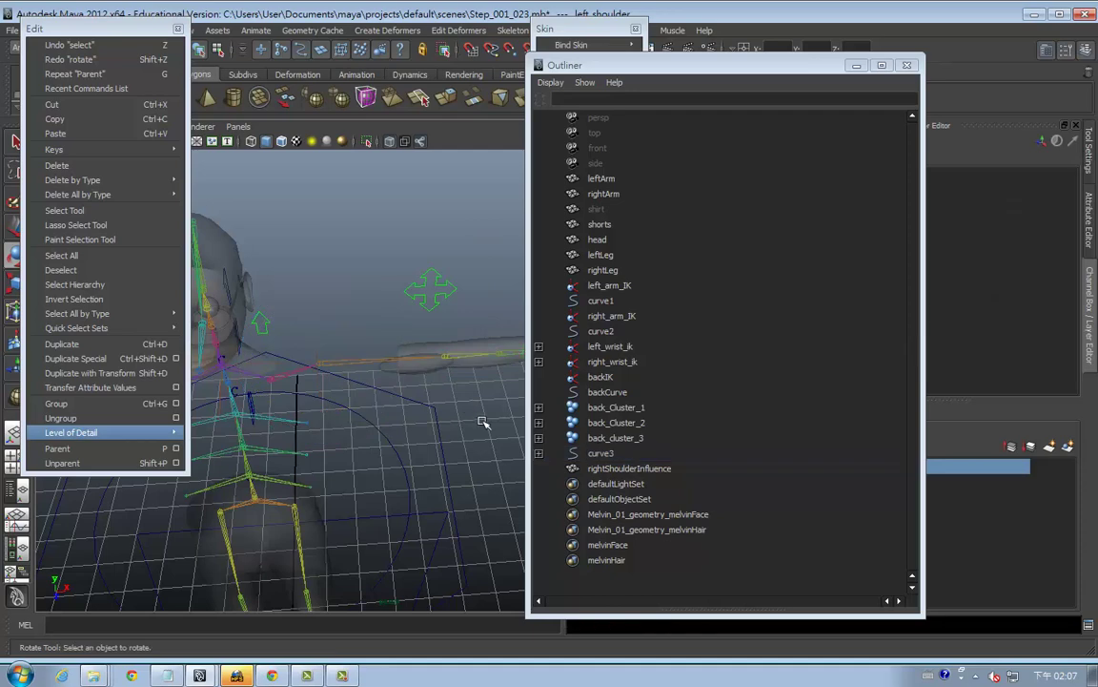
click(856, 65)
click(177, 29)
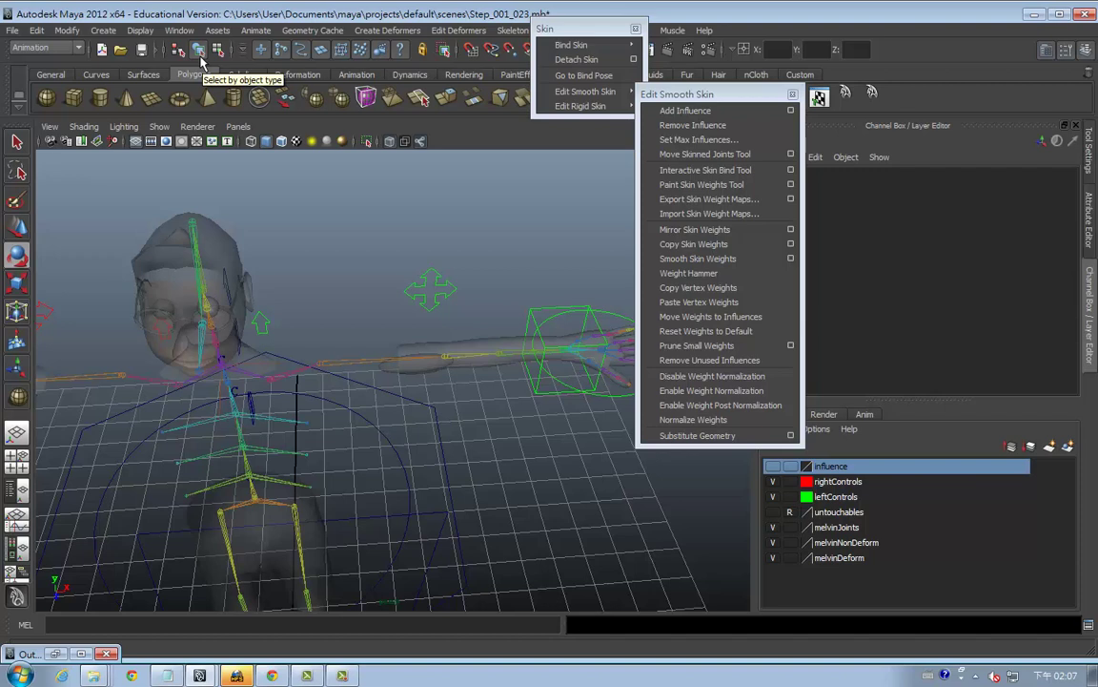
Step: Marquee-select all of bicepInfluence's CVs
click(391, 370)
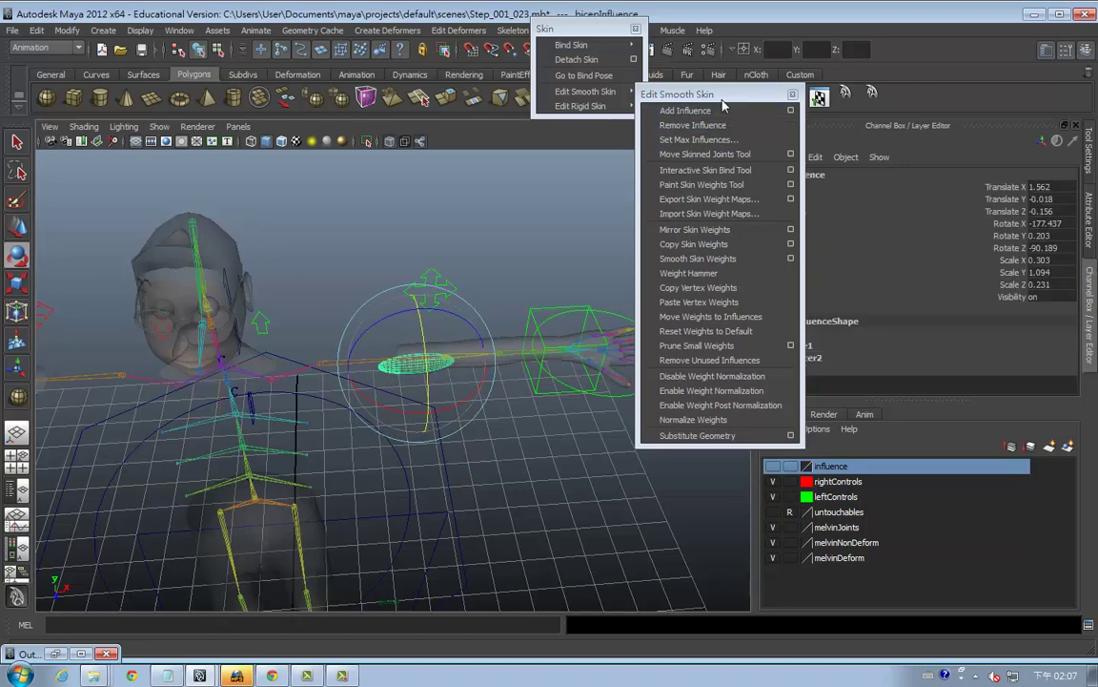
drag(729, 95, 726, 444)
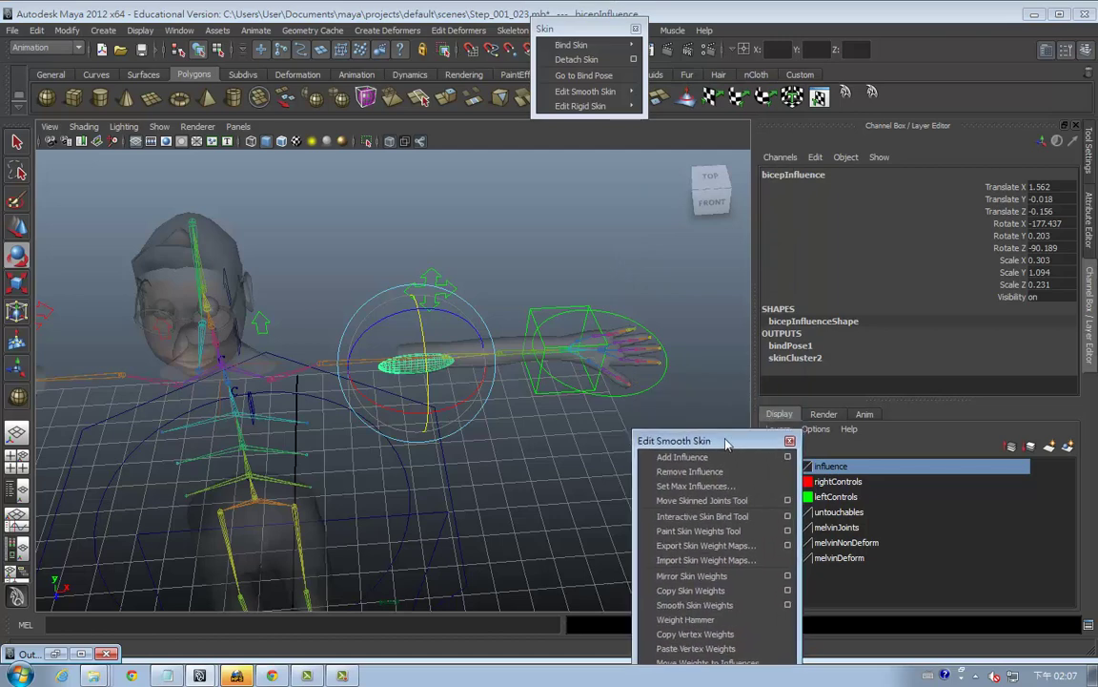
key(ctrl+z)
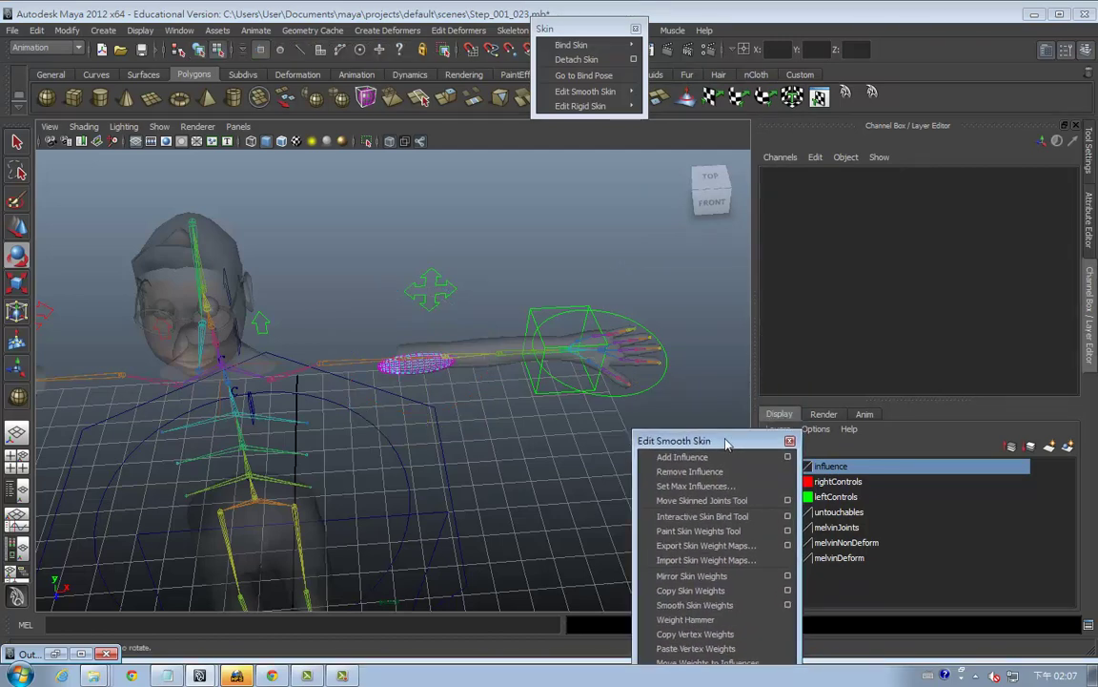
mouse_move(498, 407)
alt+mouse_down()
mouse_move(454, 421)
mouse_move(407, 378)
mouse_move(367, 362)
alt+mouse_up()
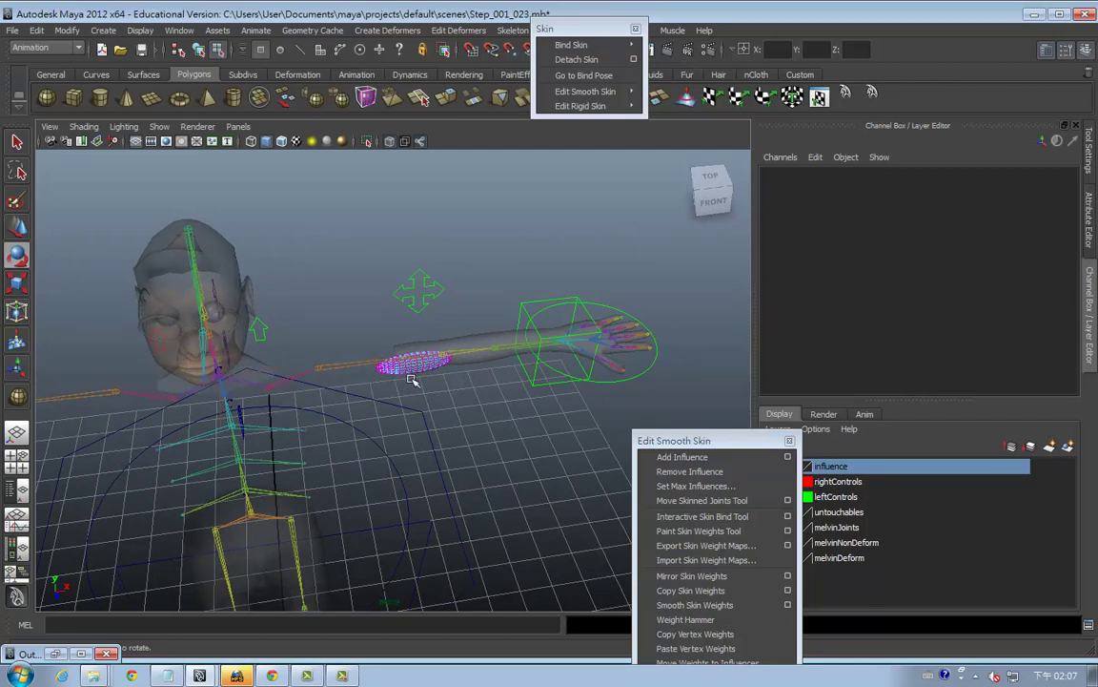
click(16, 141)
drag(487, 335, 418, 390)
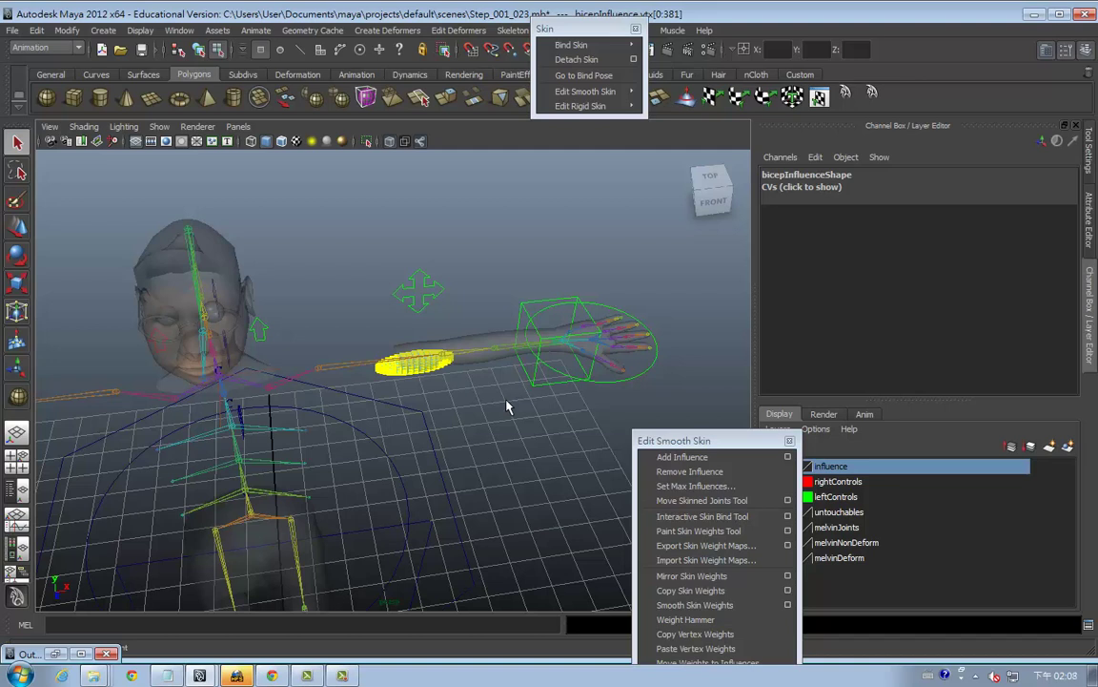
Step: Expand the CVs table in the Channel Box to check their coordinates, all reading 0
click(825, 187)
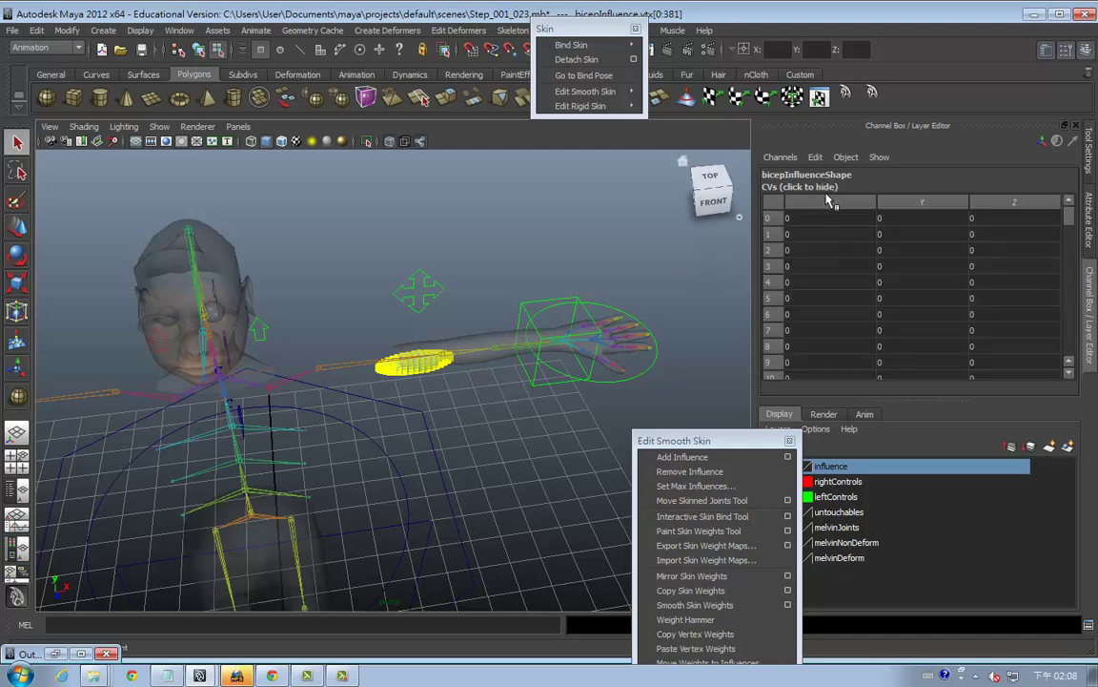
click(805, 188)
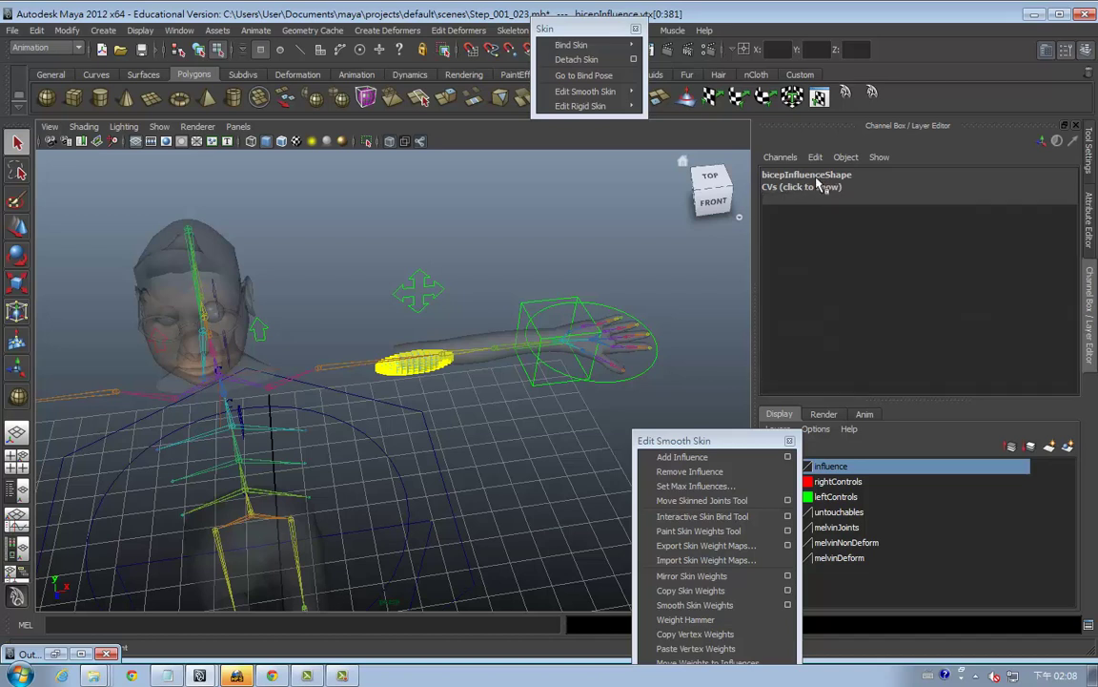
click(801, 174)
click(807, 188)
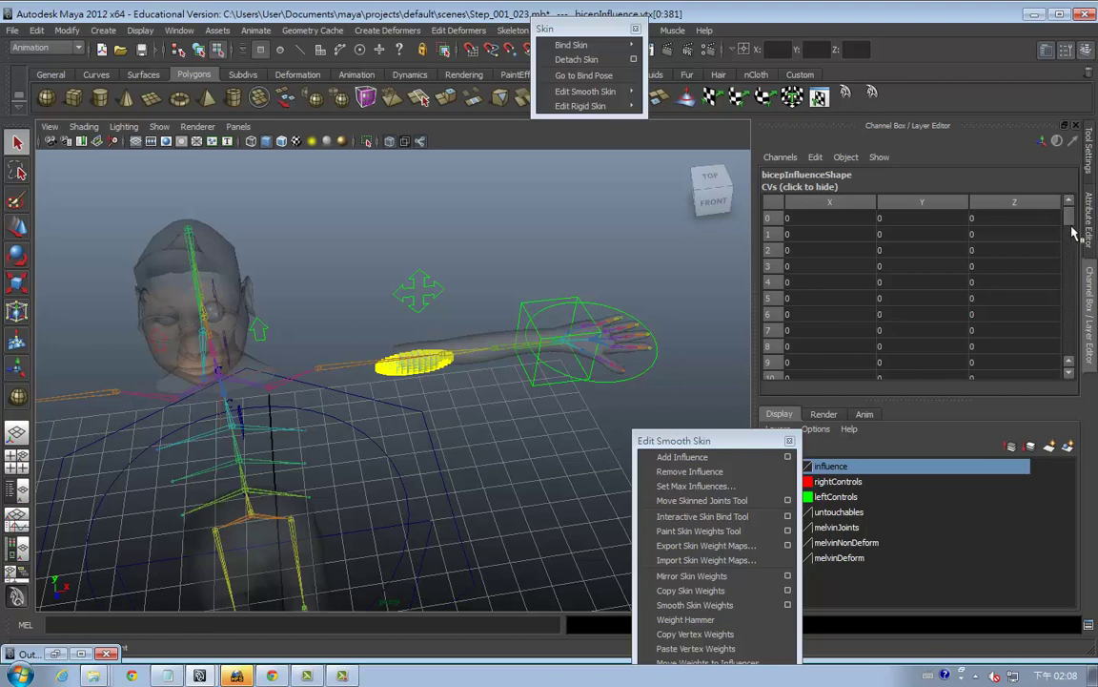
drag(1069, 216, 1066, 351)
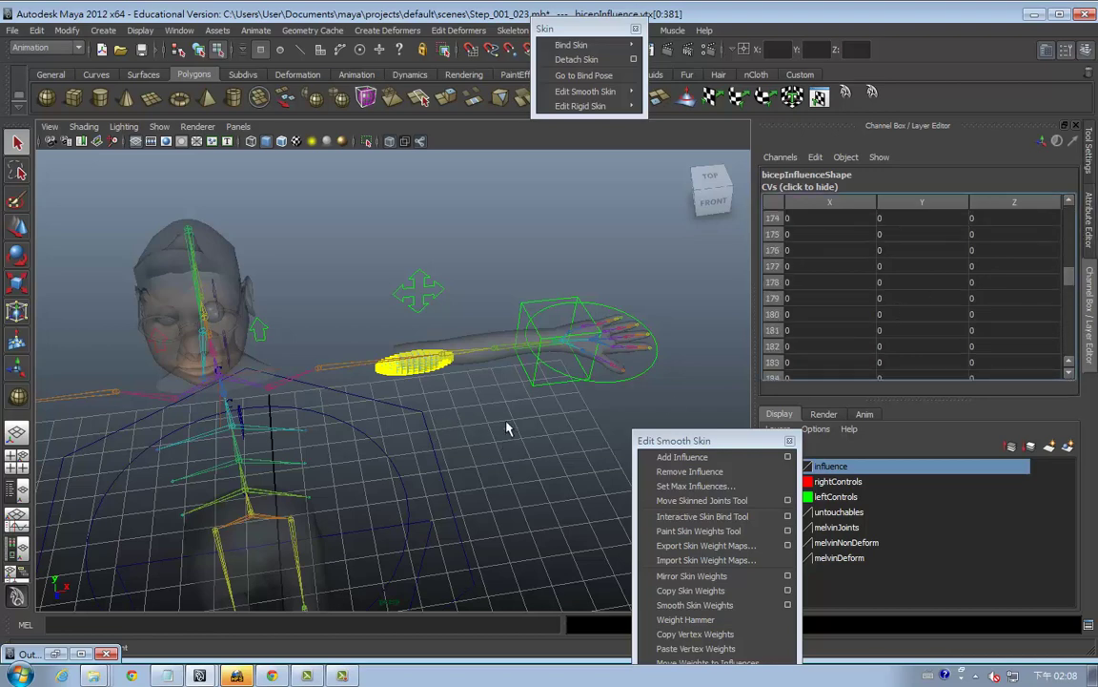
Step: Return to Object Mode and select bicepInfluence as a whole object
click(417, 367)
right_click(417, 363)
click(449, 349)
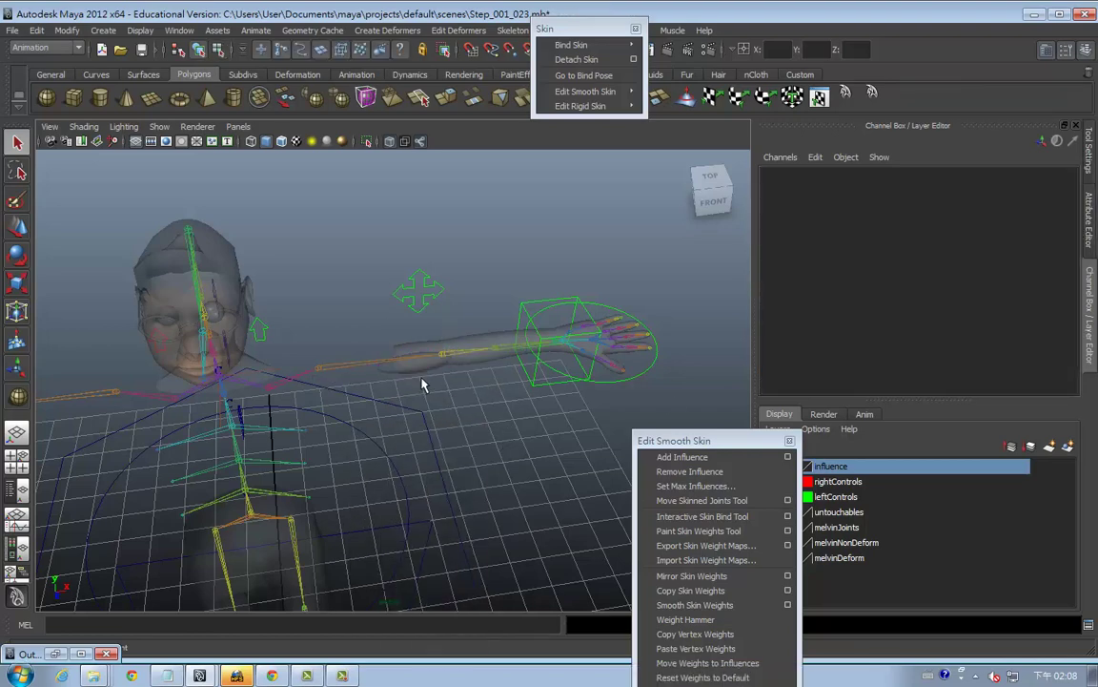
click(391, 365)
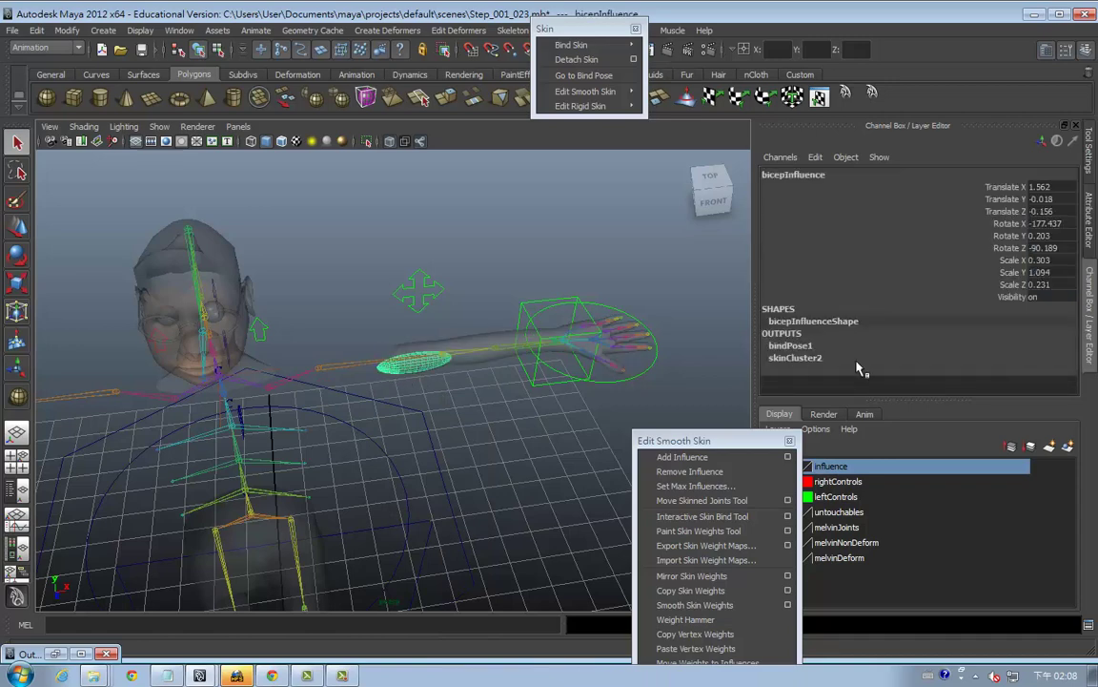
click(811, 358)
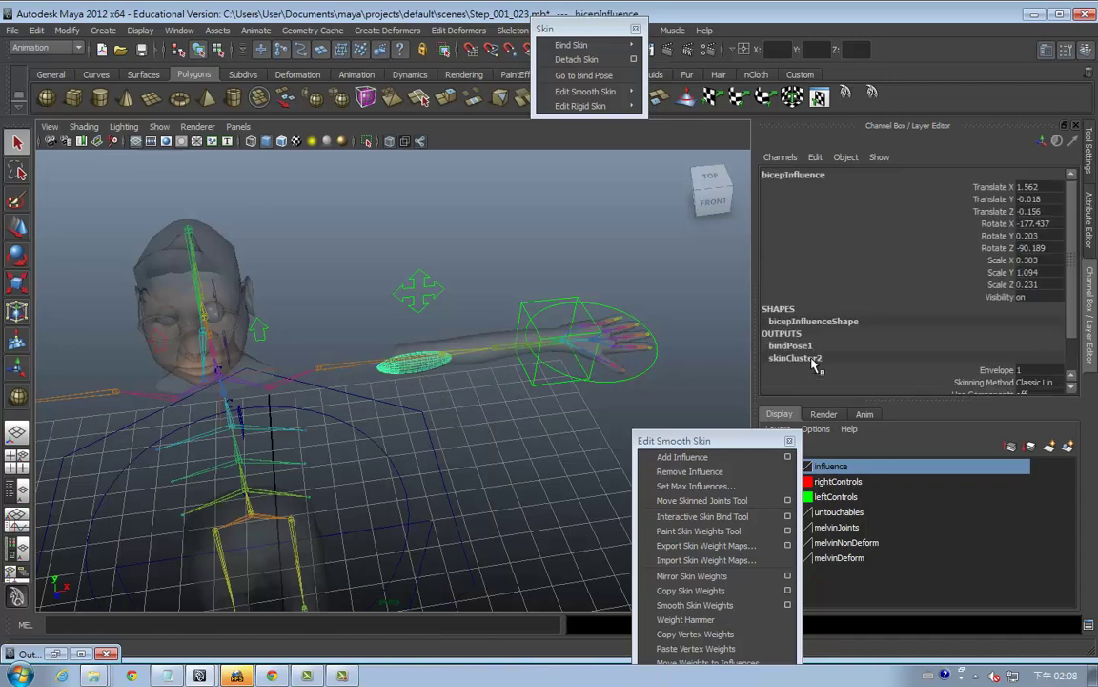
scroll(975, 307, down, 2)
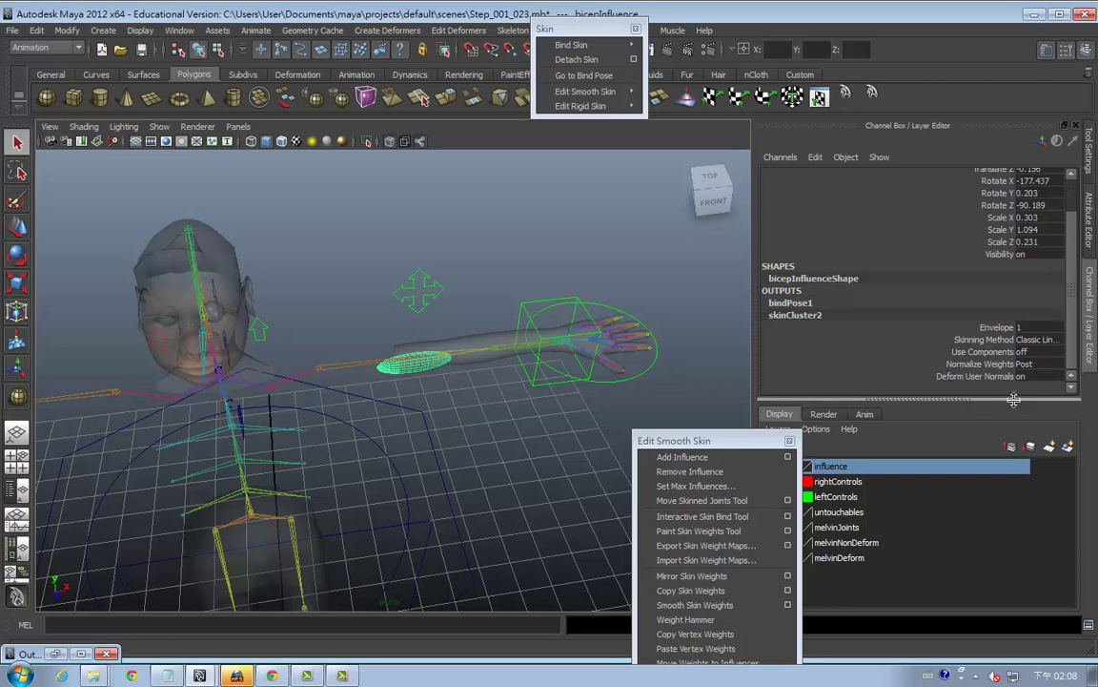
drag(1013, 399, 1014, 478)
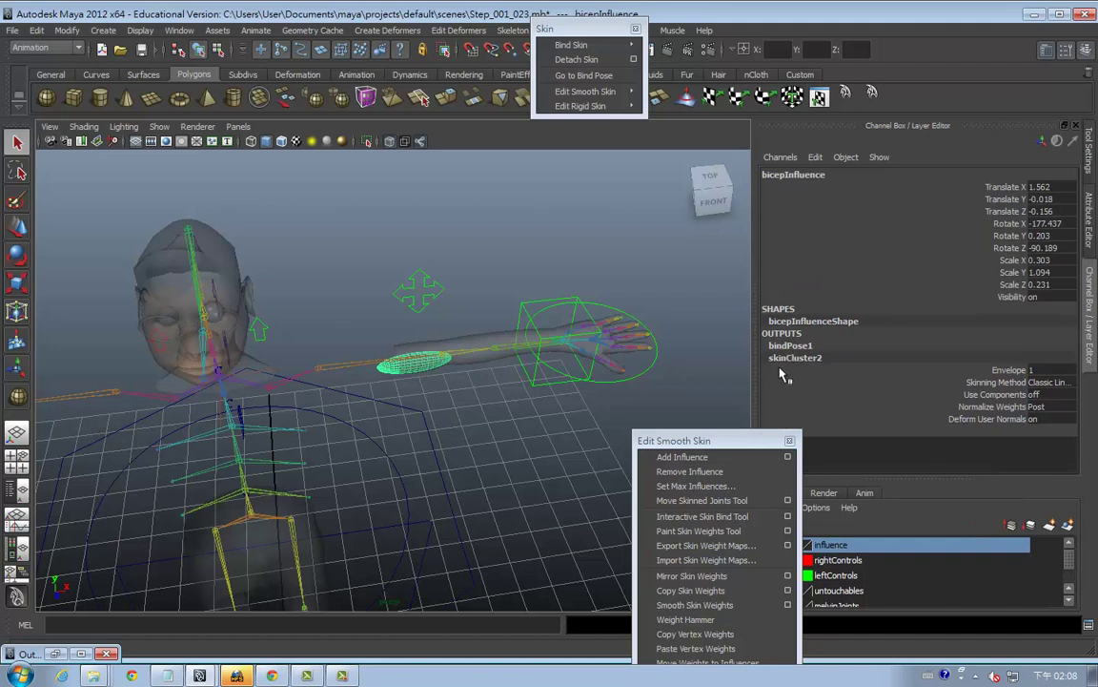
click(1037, 396)
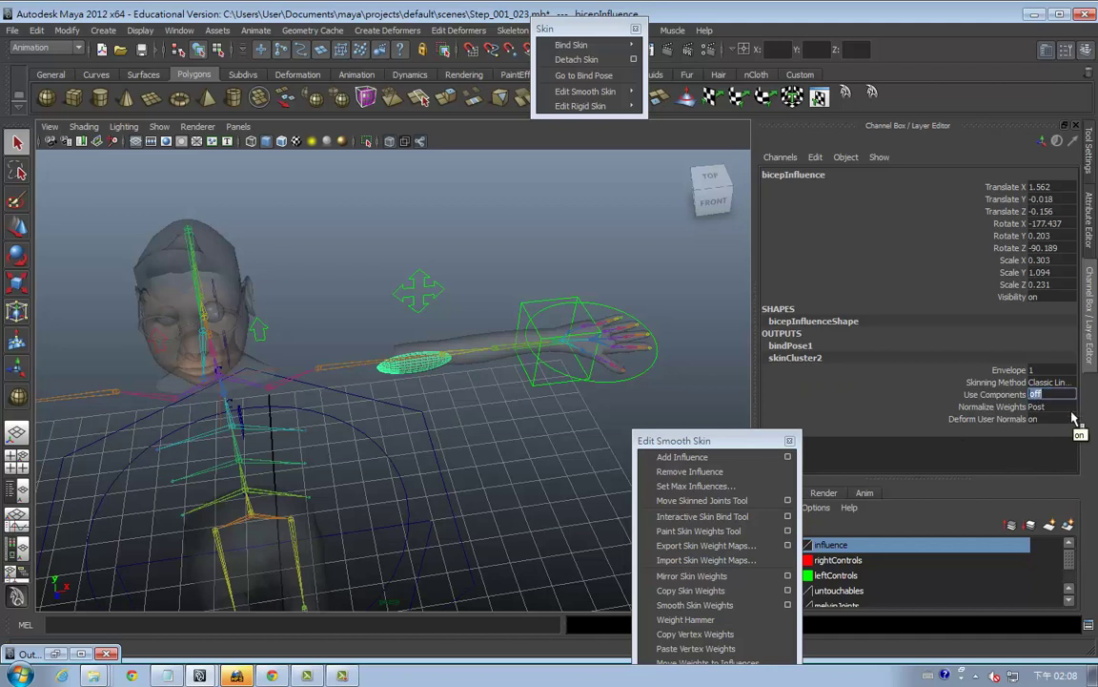
text(on)
key(Return)
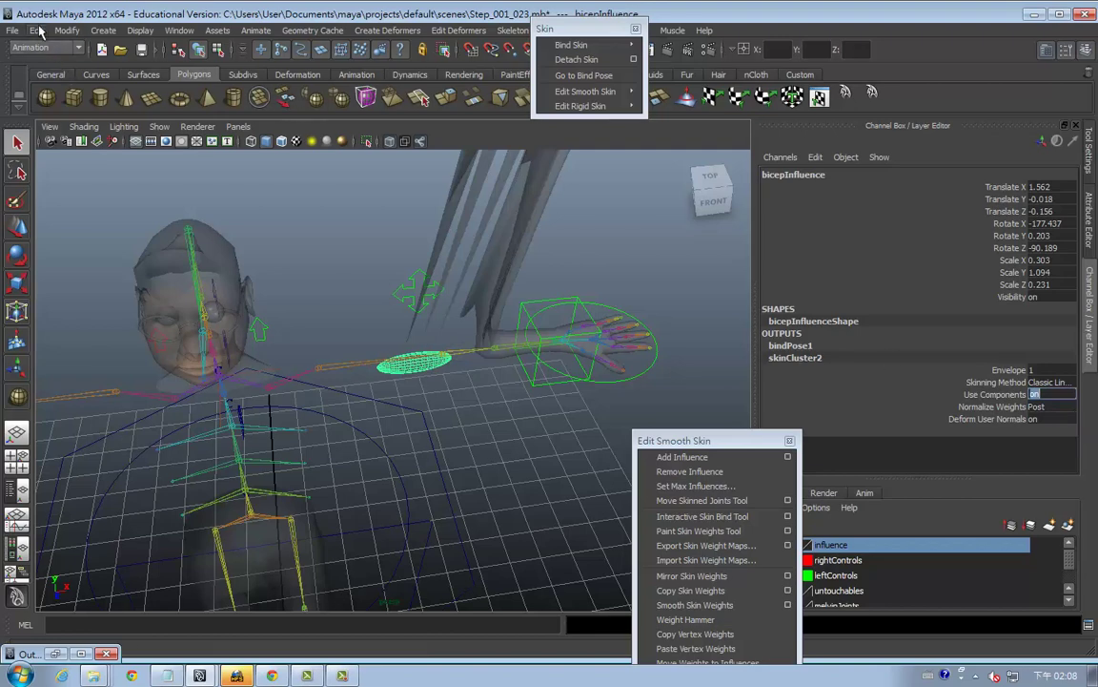
click(36, 30)
click(42, 53)
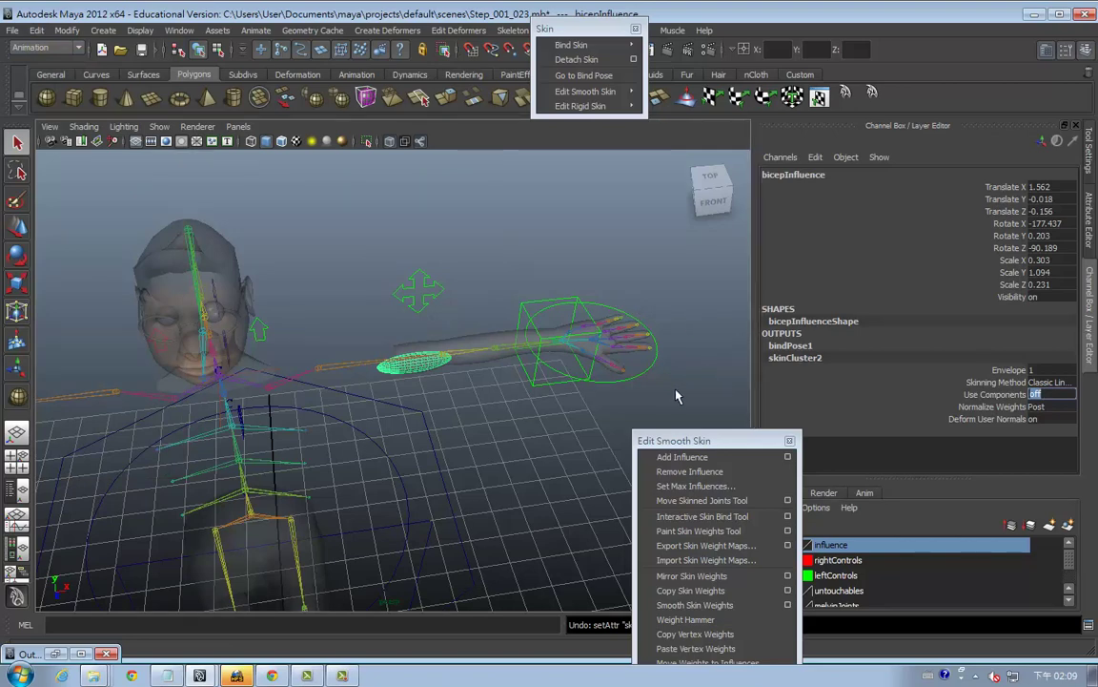
Step: Switch the arm to vertex-face display, then back to object mode
right_click(424, 374)
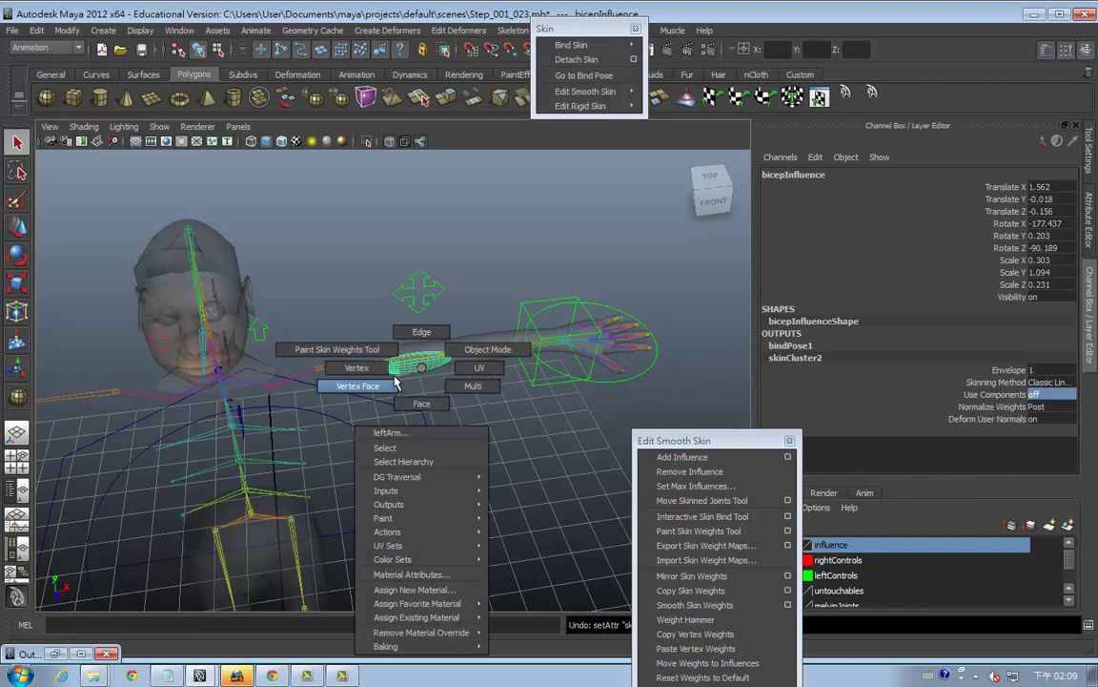
click(407, 383)
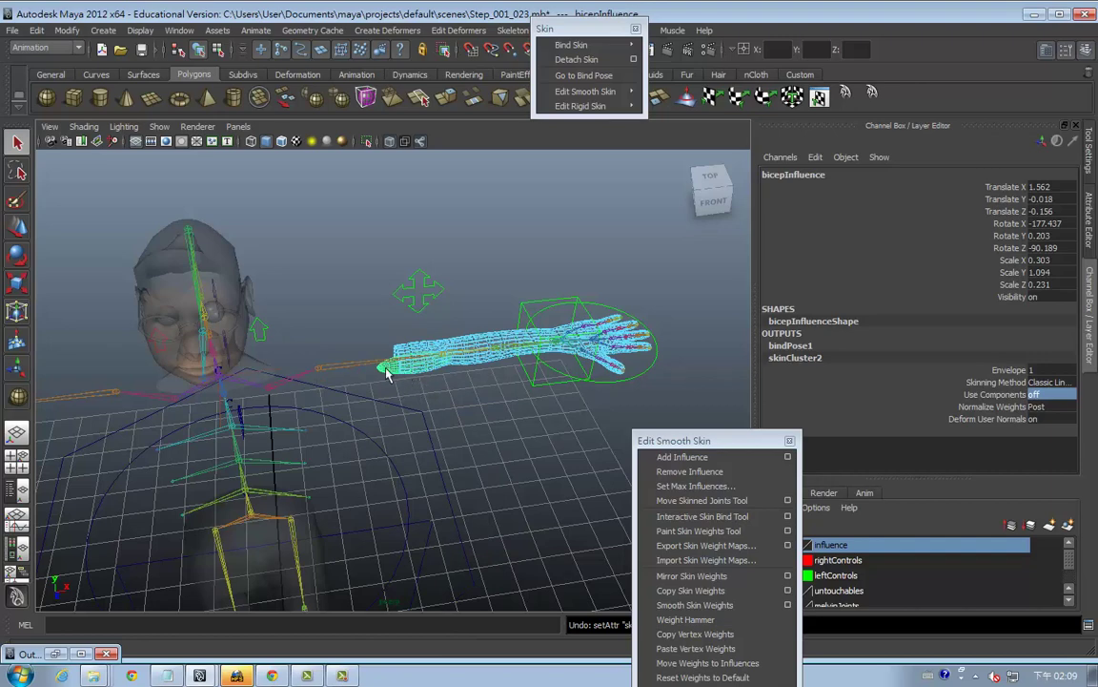
right_click(386, 372)
click(456, 351)
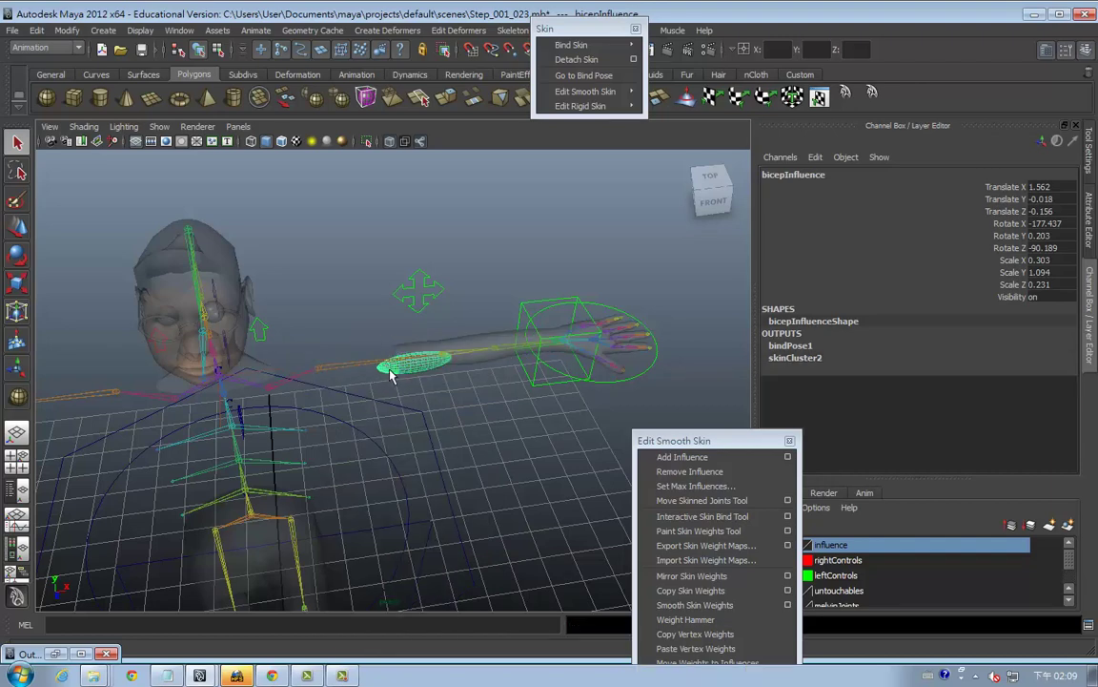
right_click(389, 374)
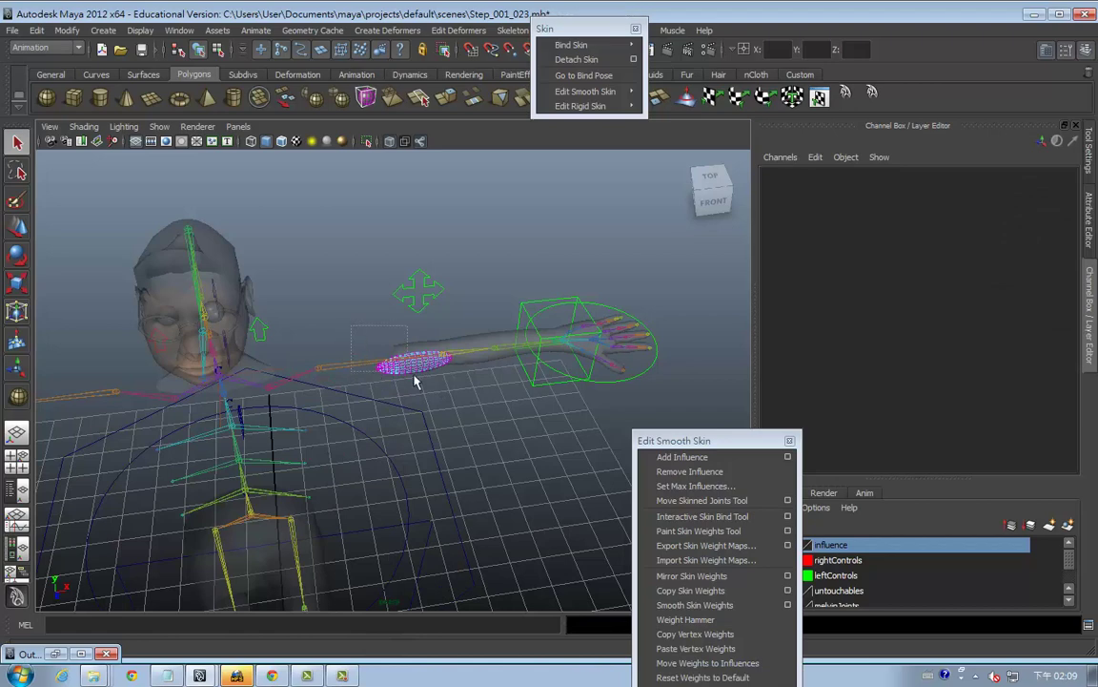
click(378, 370)
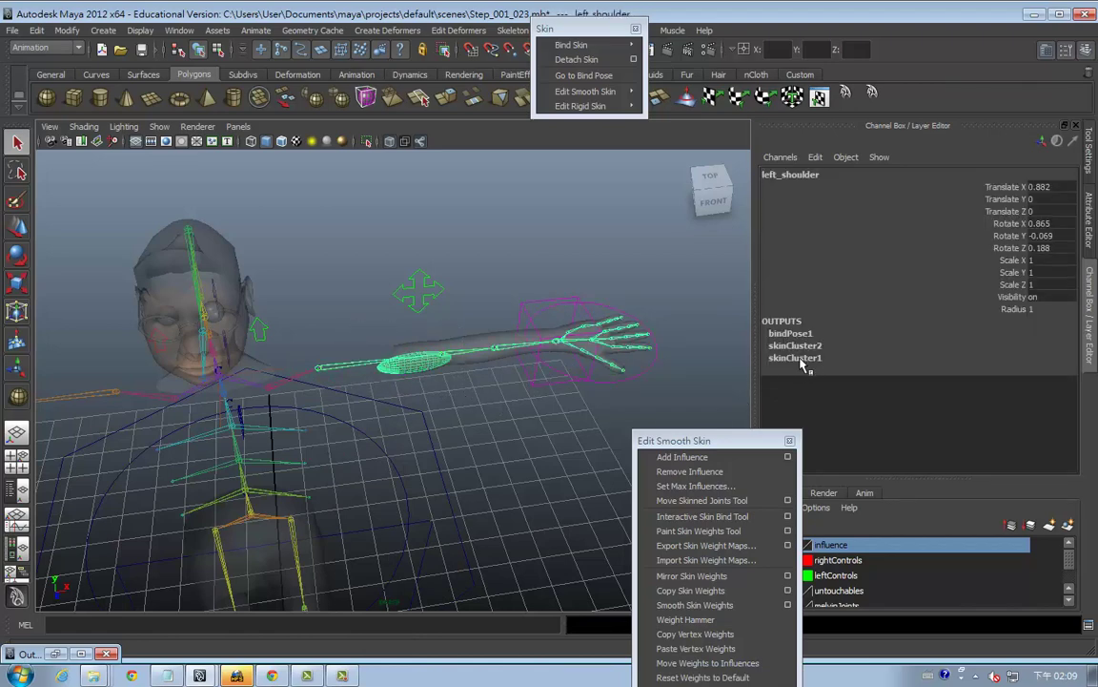
Step: Select the bicepInfluence sphere and choose Vertex from its marking menu
click(387, 373)
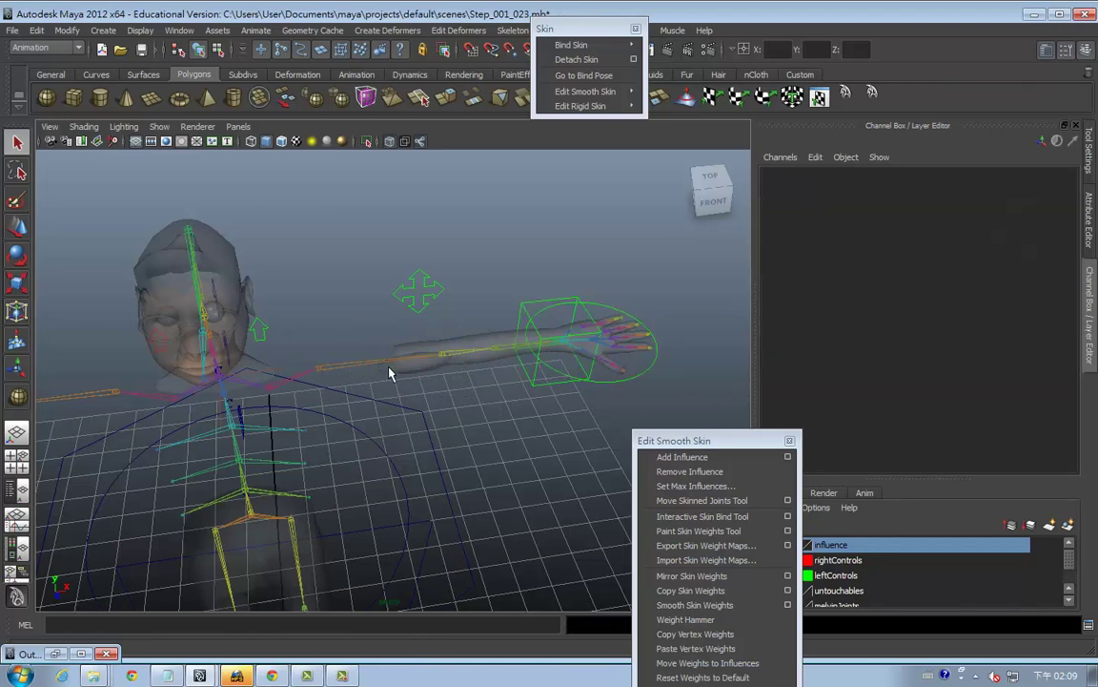
click(389, 373)
right_click(381, 364)
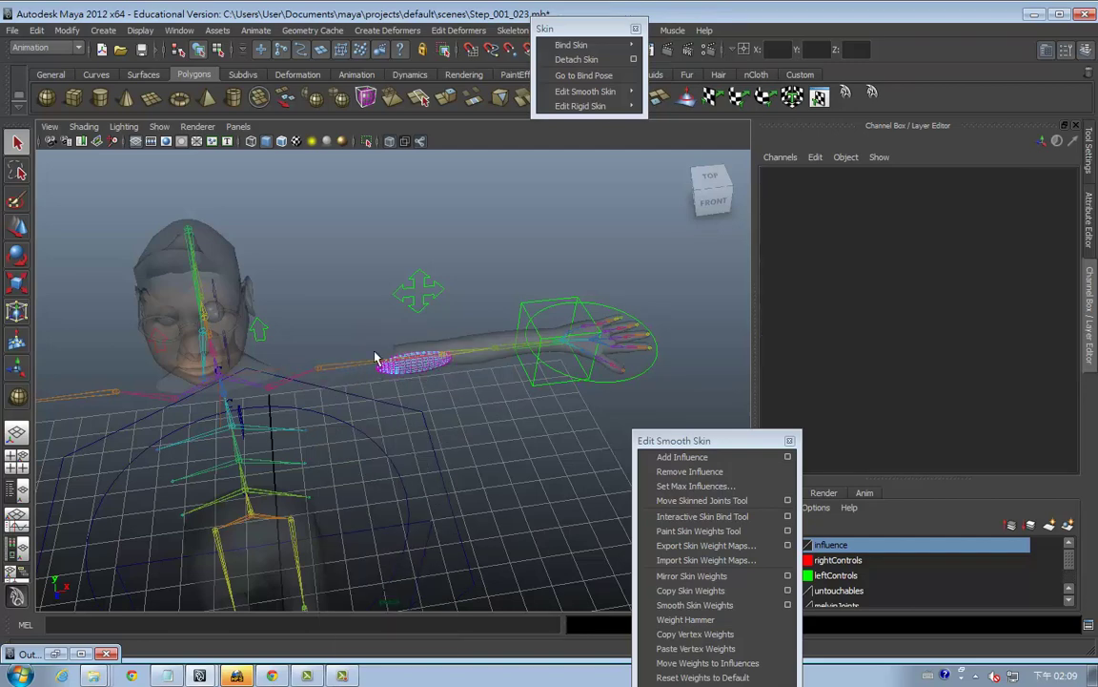
click(382, 362)
click(386, 370)
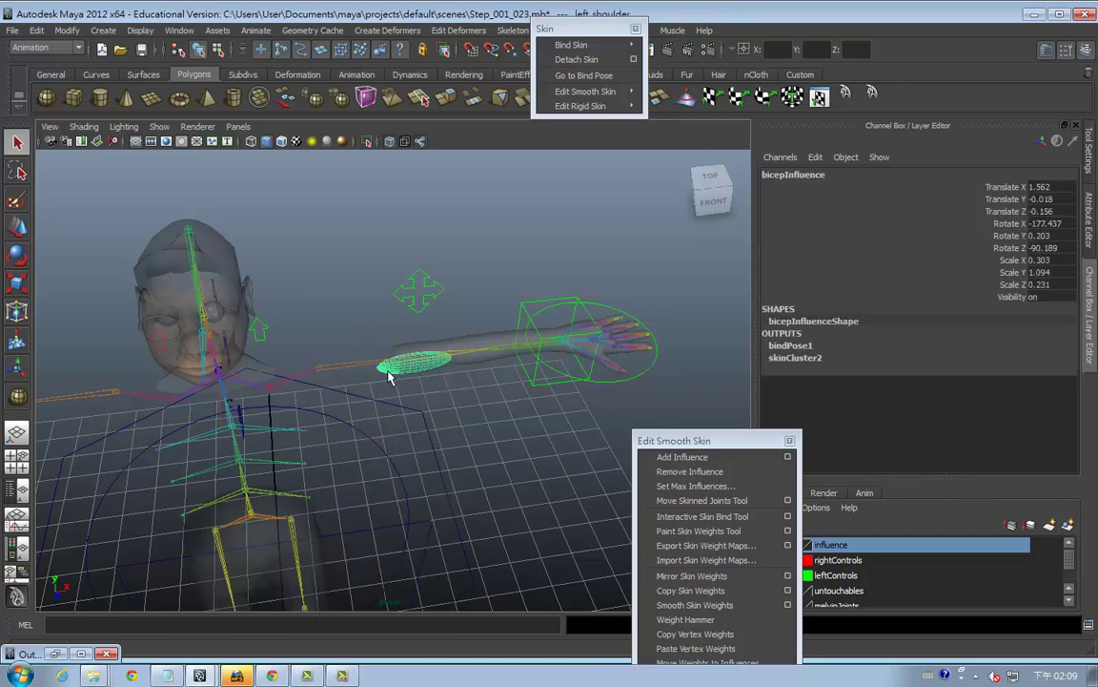
right_click(388, 370)
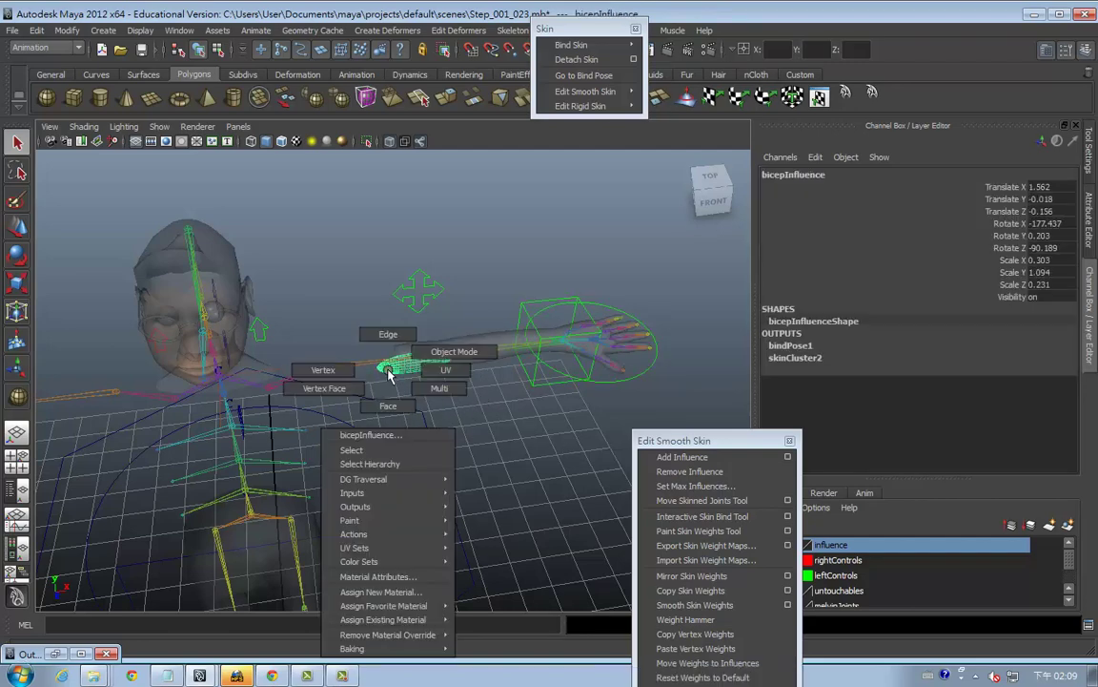
click(324, 370)
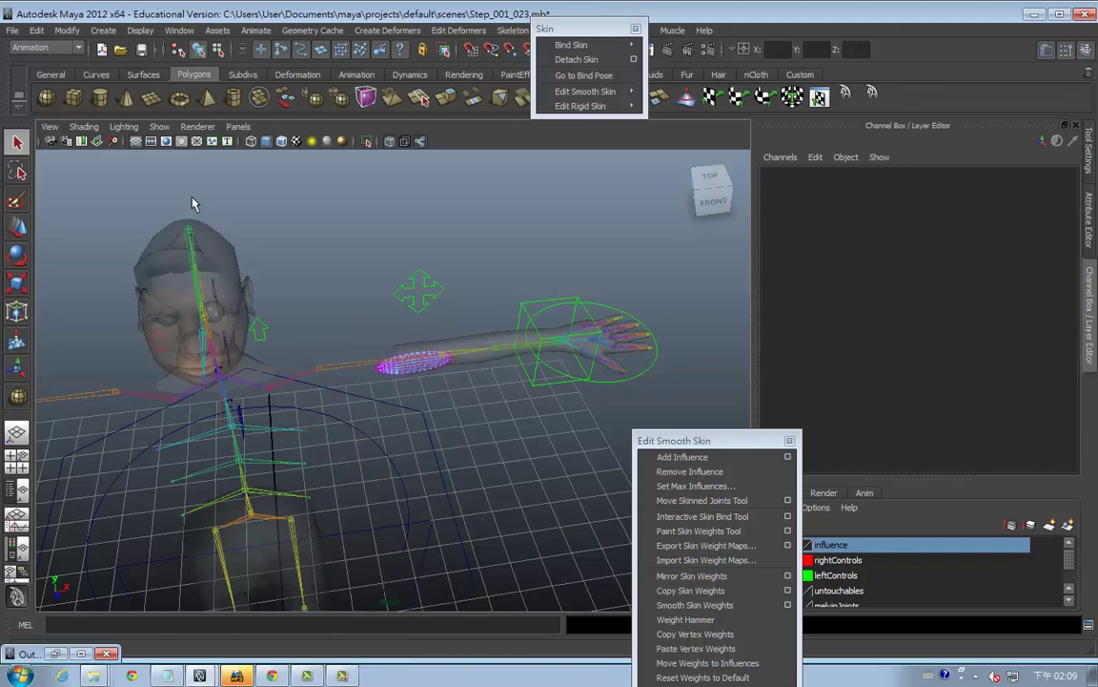
Step: Tear off the viewport Show menu and hide Joints
click(159, 127)
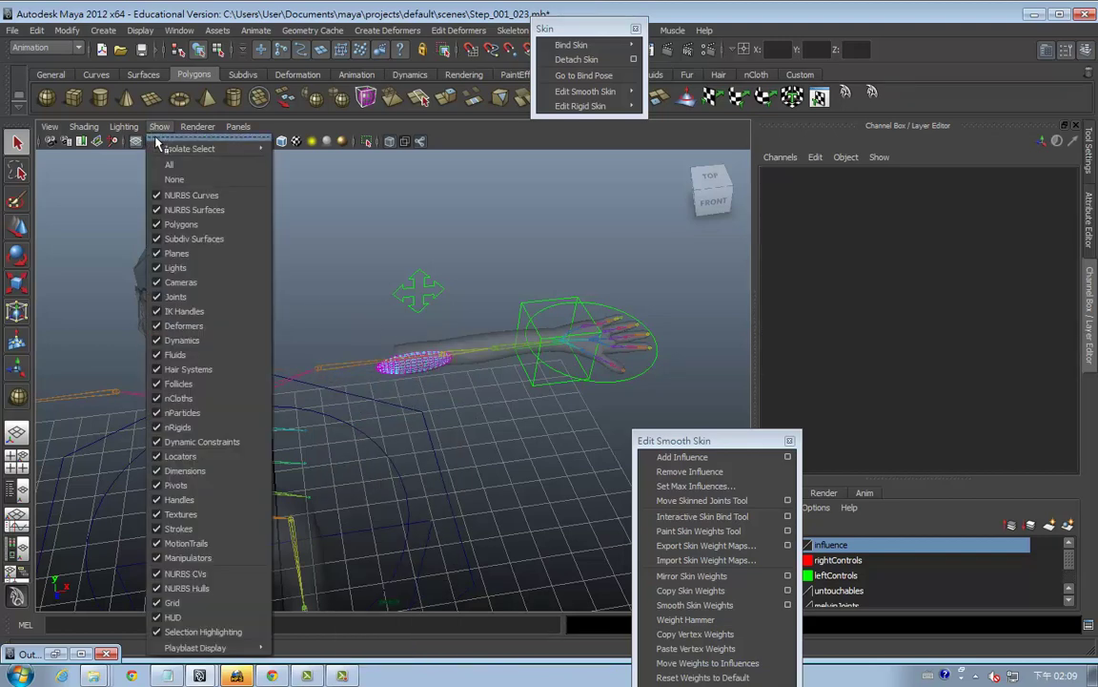
click(159, 141)
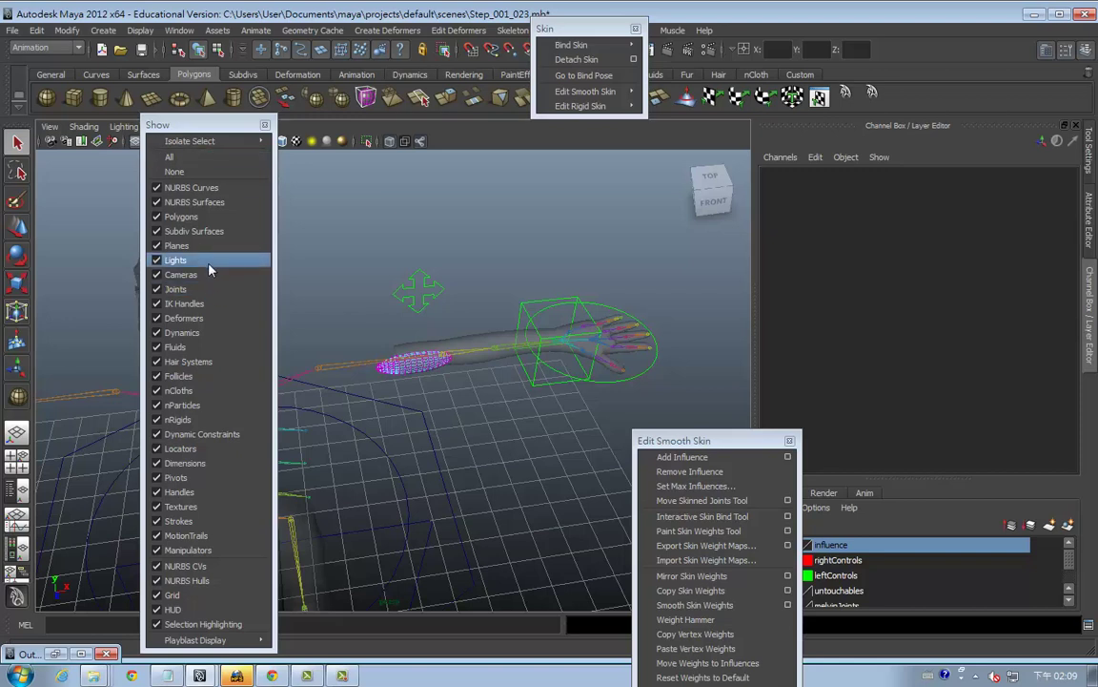
click(176, 289)
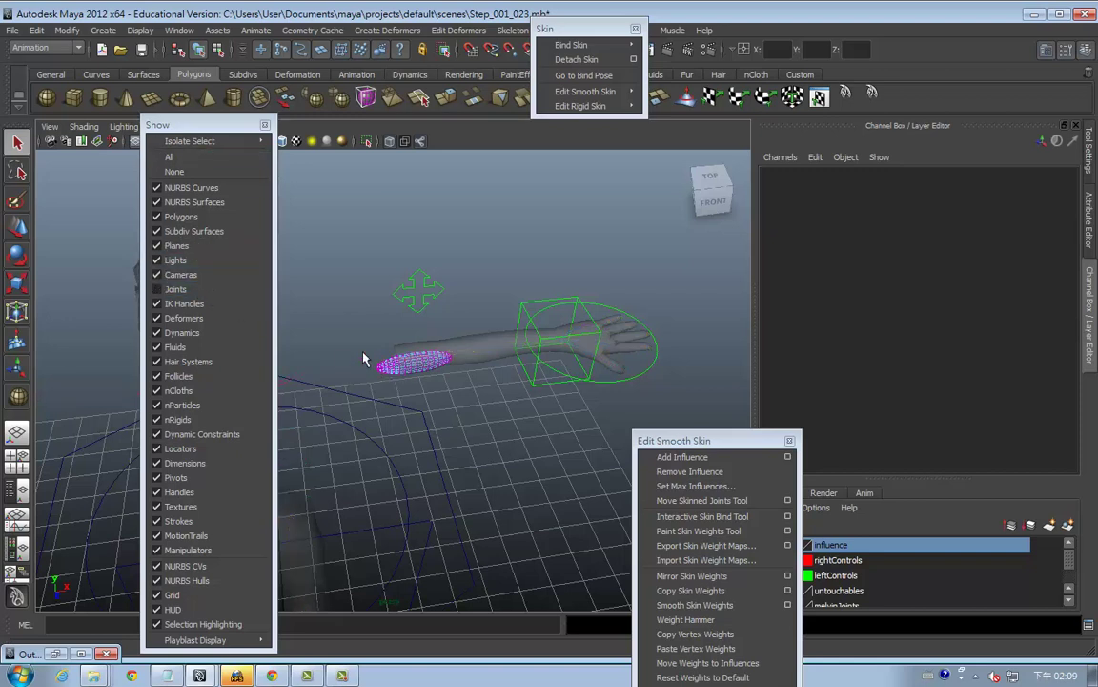
Step: Return bicepInfluence to object mode and set skinCluster2's Use Components to on
drag(372, 348, 467, 391)
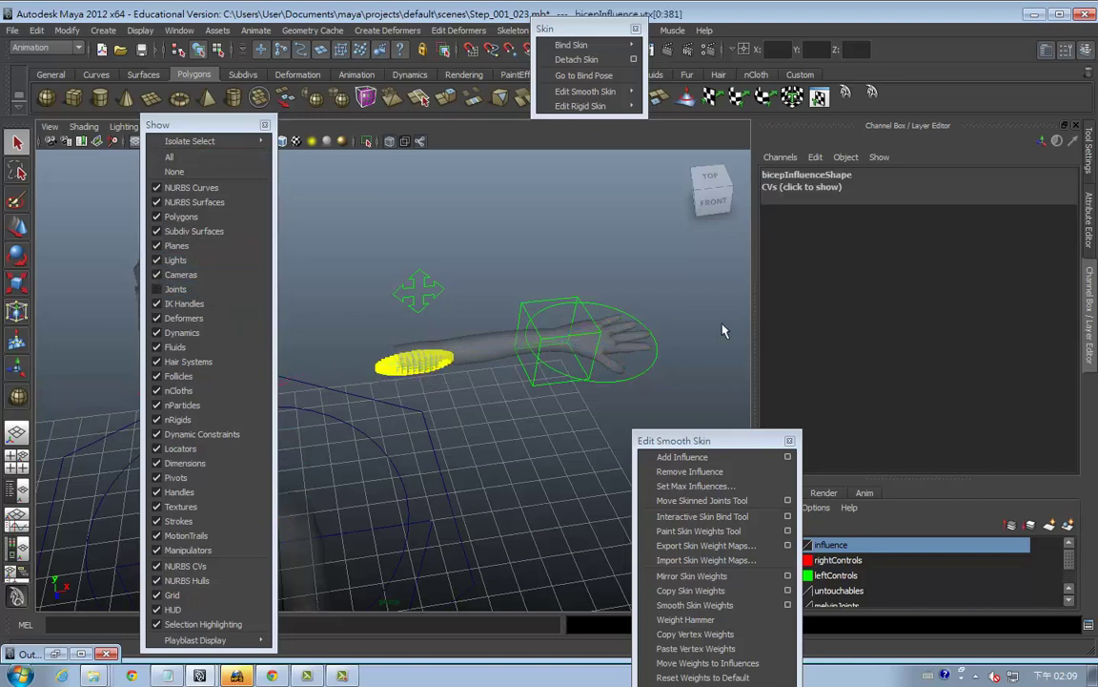
right_click(396, 371)
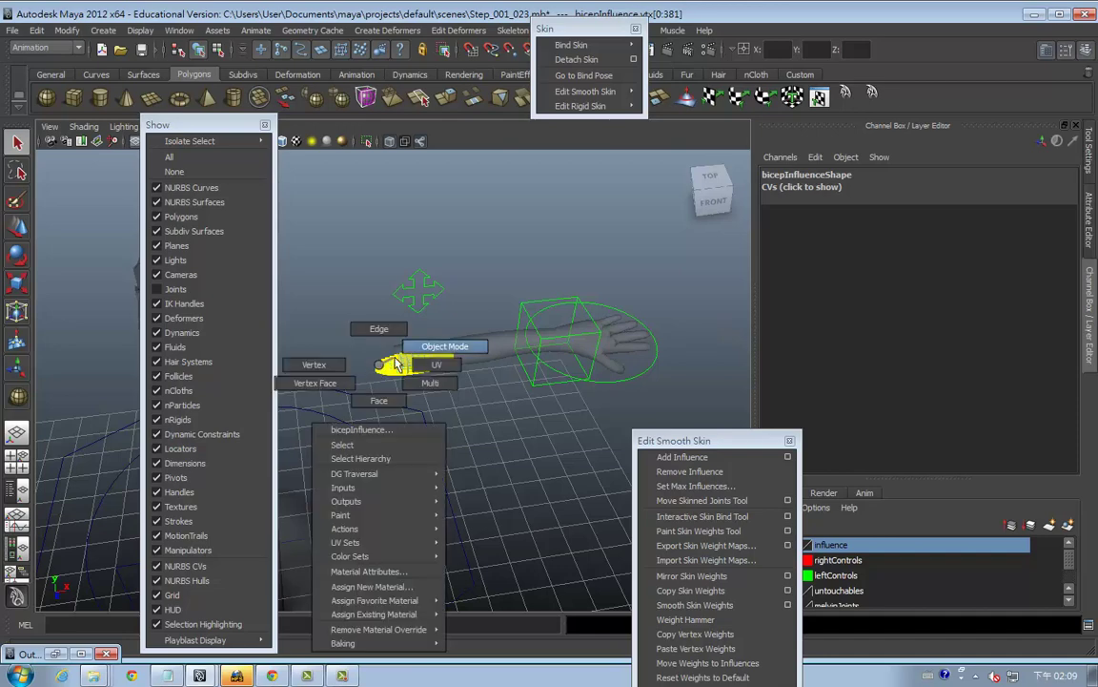
right_drag(397, 371, 359, 336)
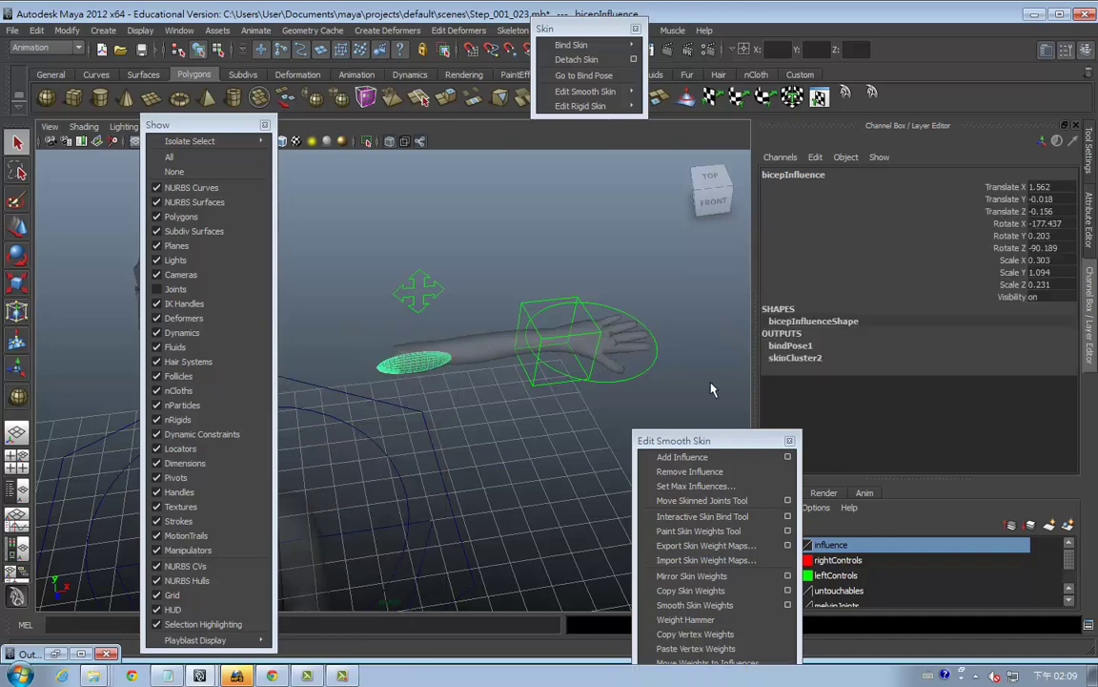
click(820, 360)
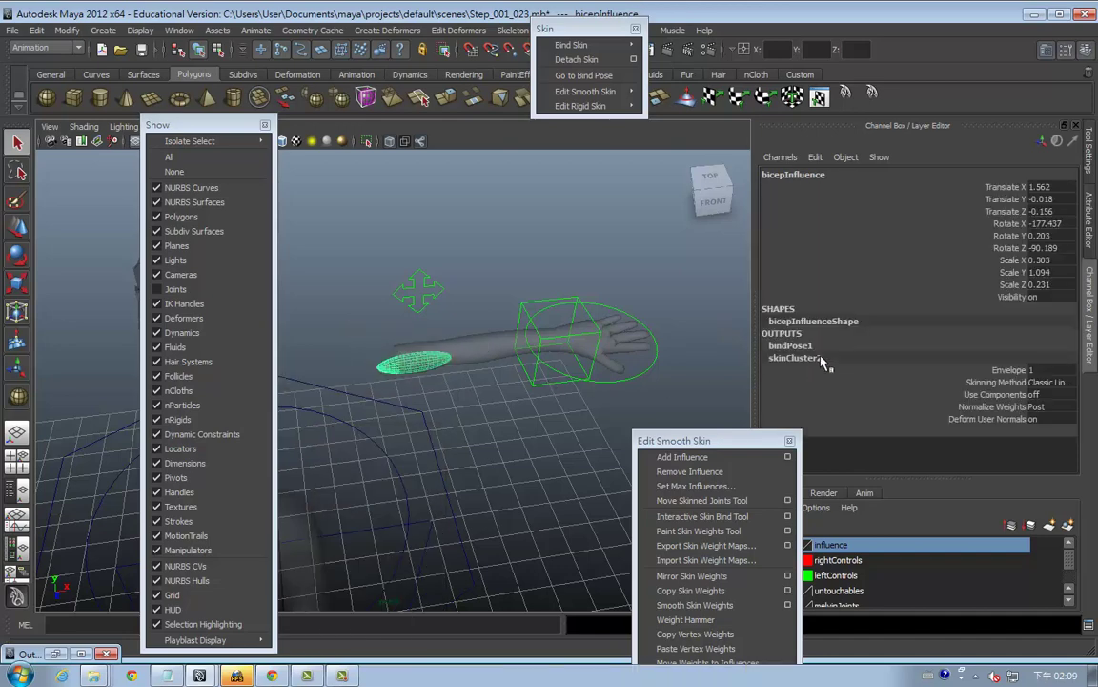
click(1052, 395)
text(on)
key(Return)
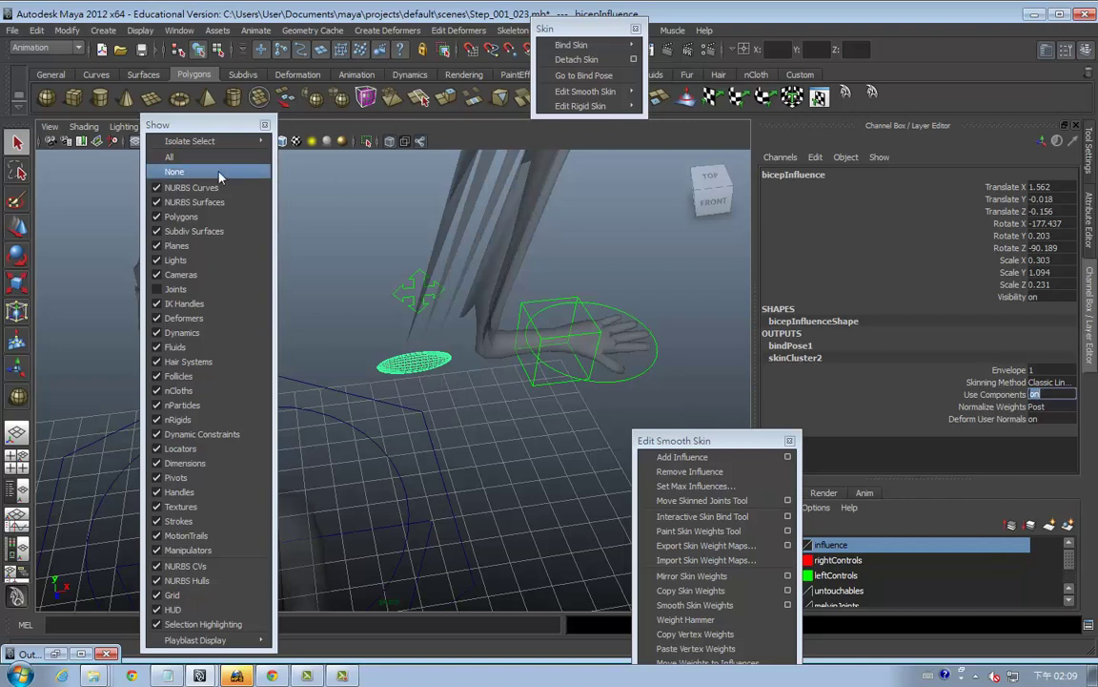
Step: Show Joints again, set Use Components back to off, and select leftArm
click(176, 289)
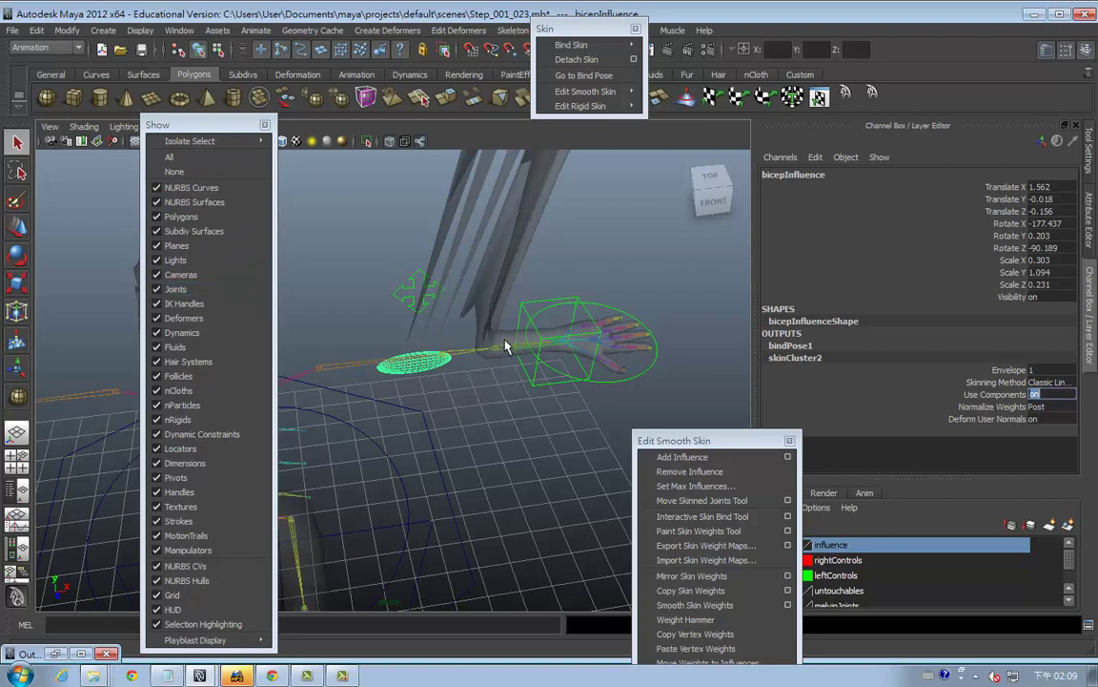
text(off)
key(Return)
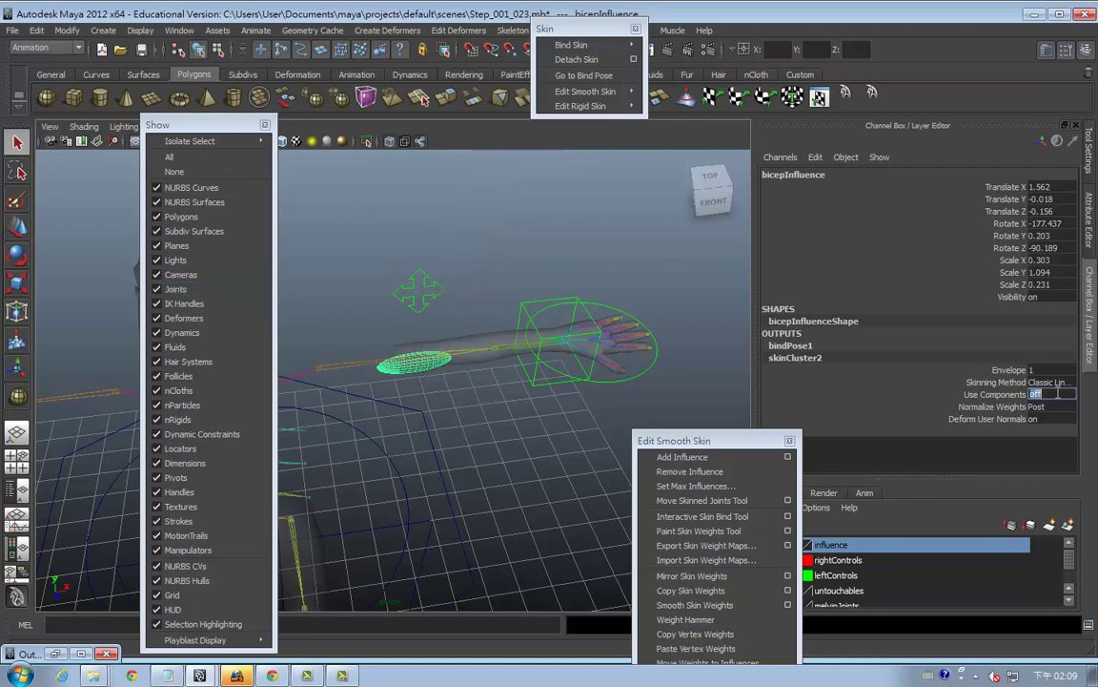
click(482, 370)
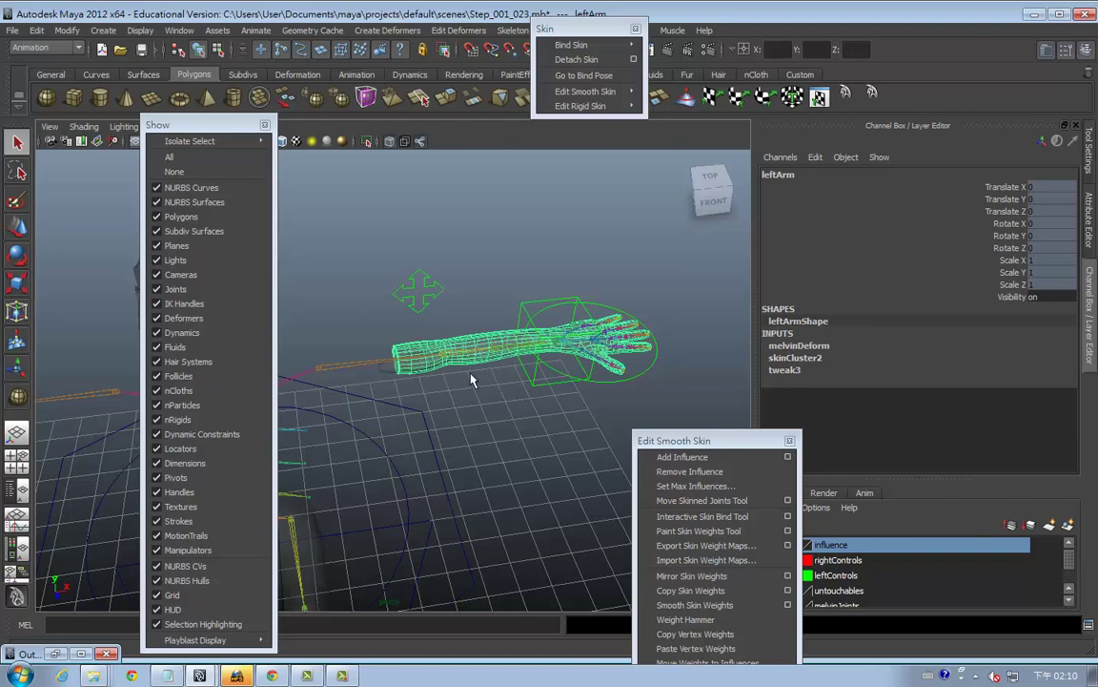
mouse_move(586, 92)
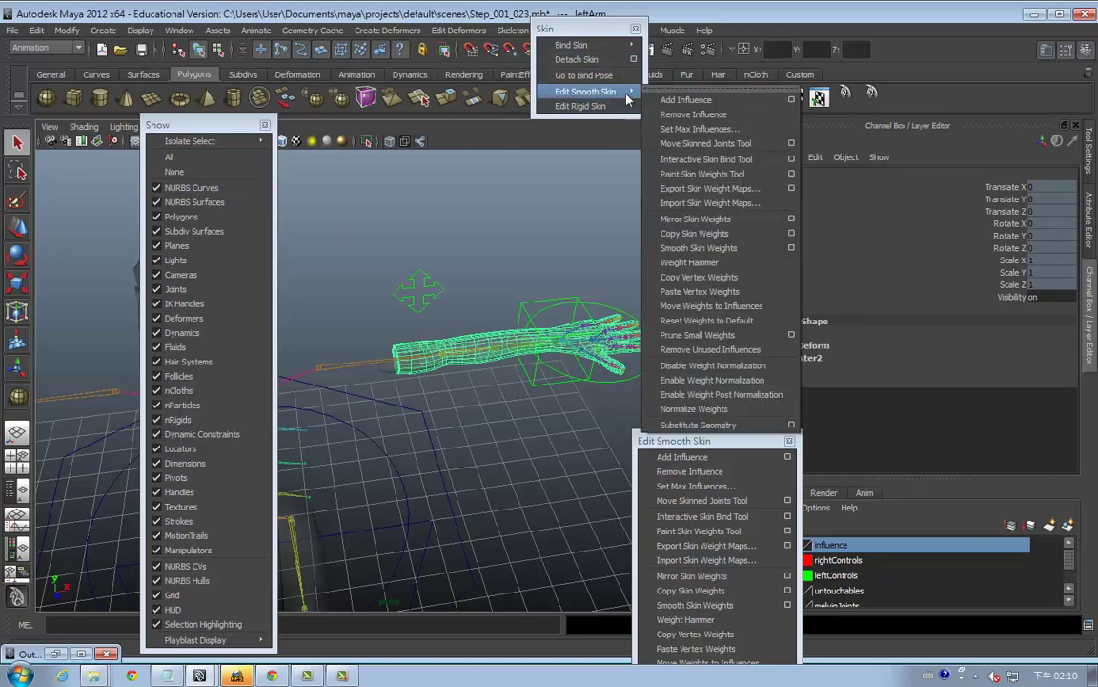
Step: Tear off Edit Smooth Skin and activate Paint Skin Weights with bicepInfluence as the painted influence
click(651, 79)
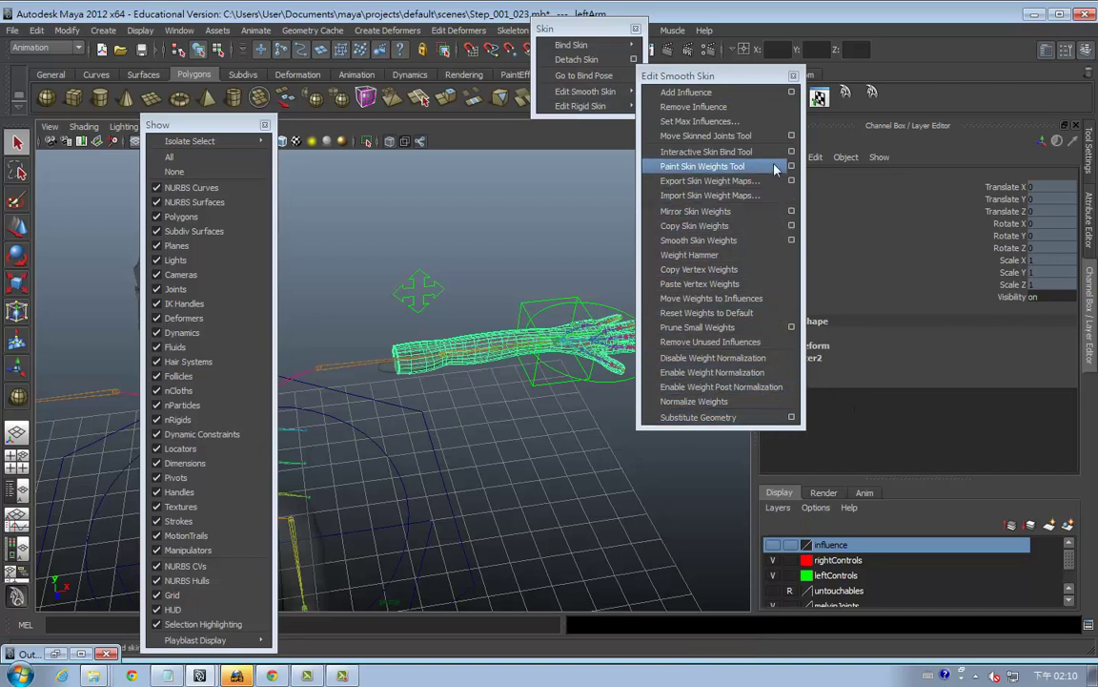
click(595, 36)
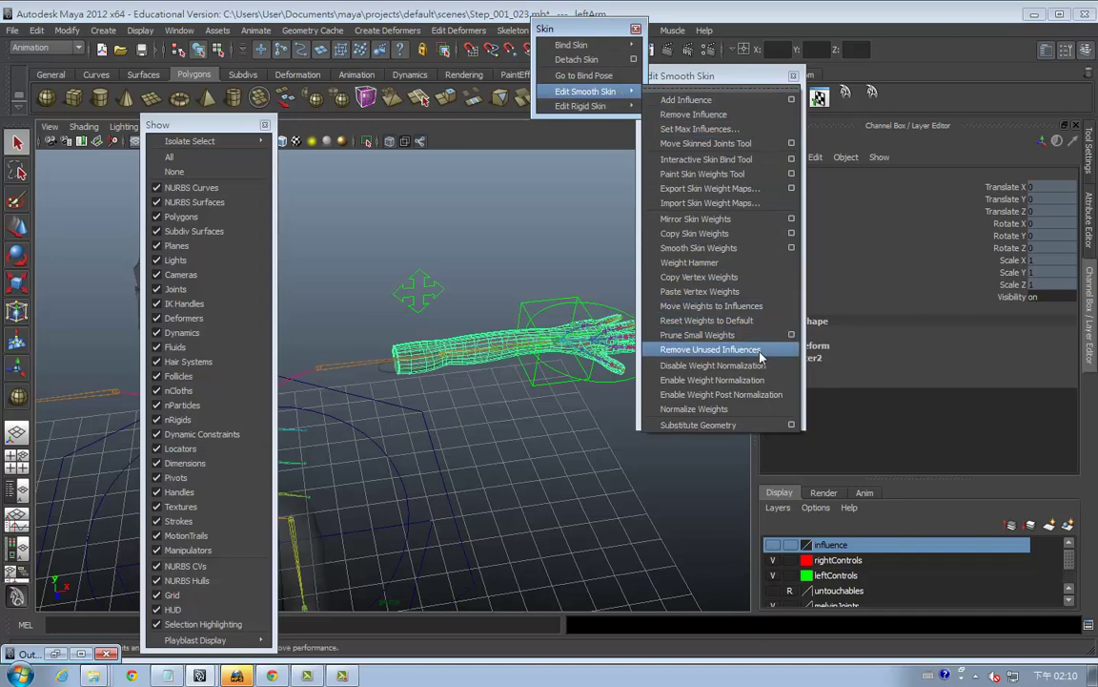
click(795, 176)
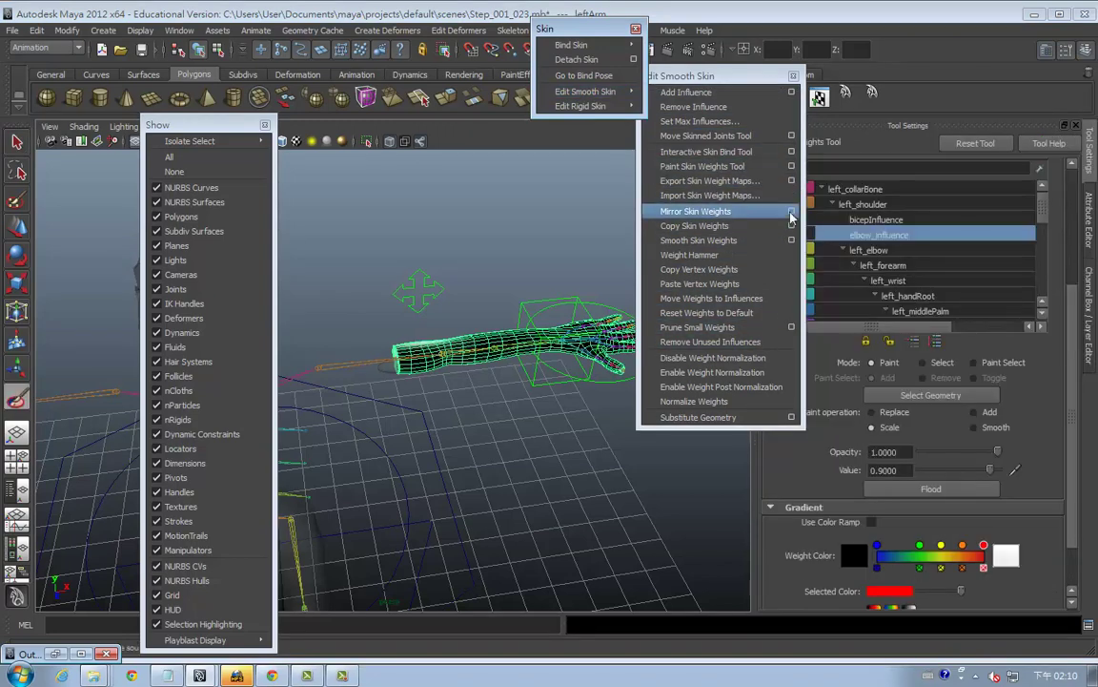
click(896, 220)
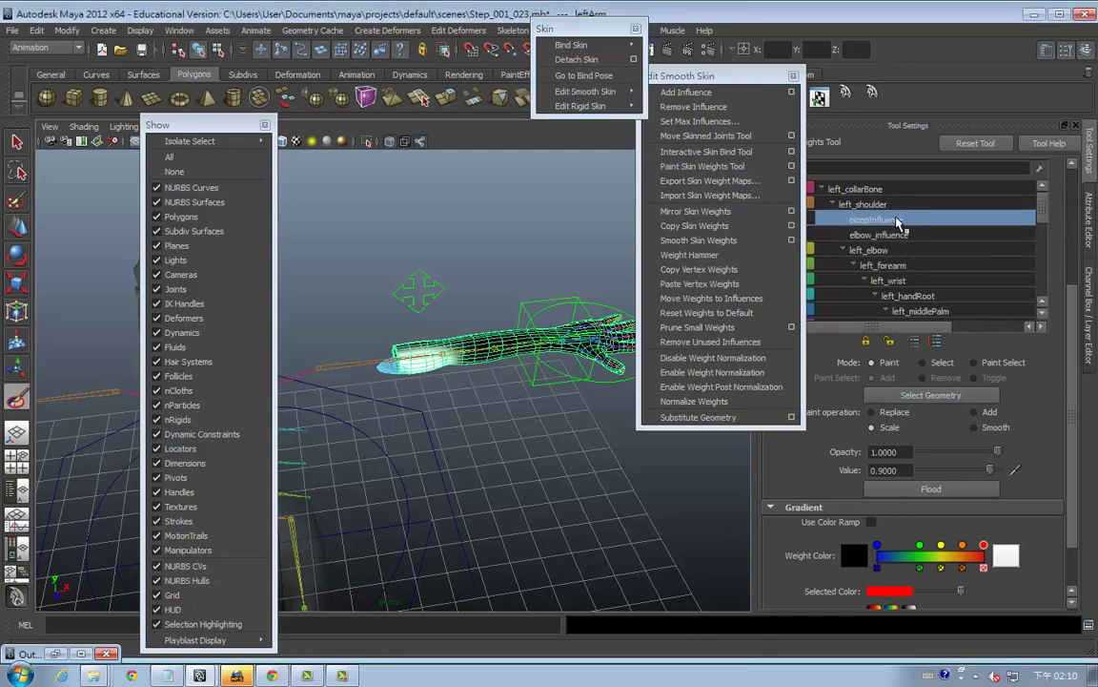